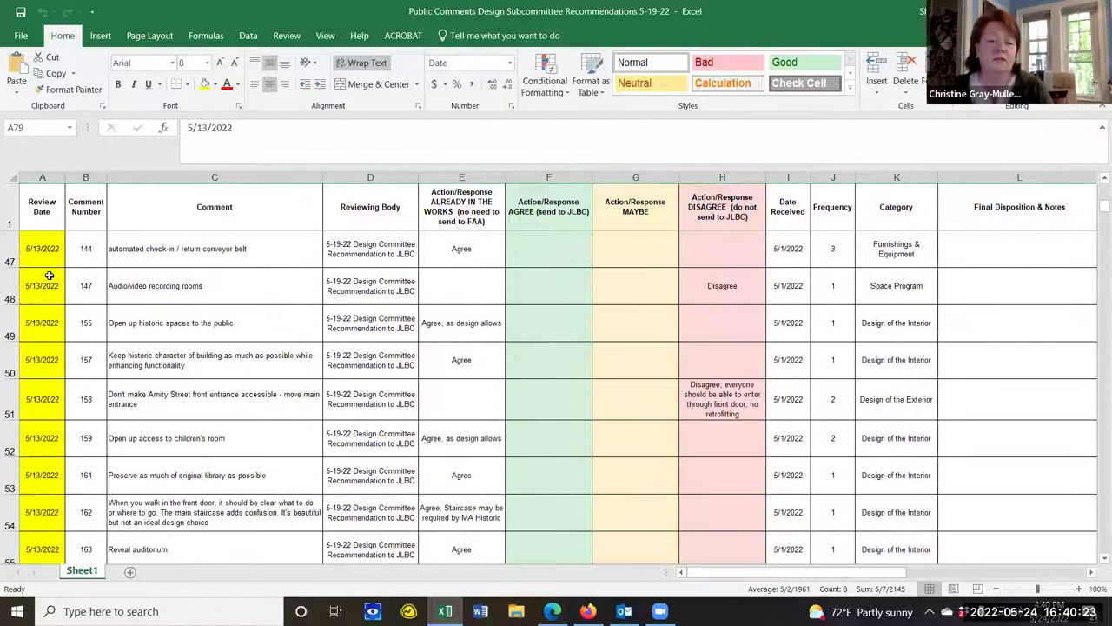
Look over the comments with review date 5/13/2022 down to row 86 and return to the first comment.
scroll(49, 275, "down", 3)
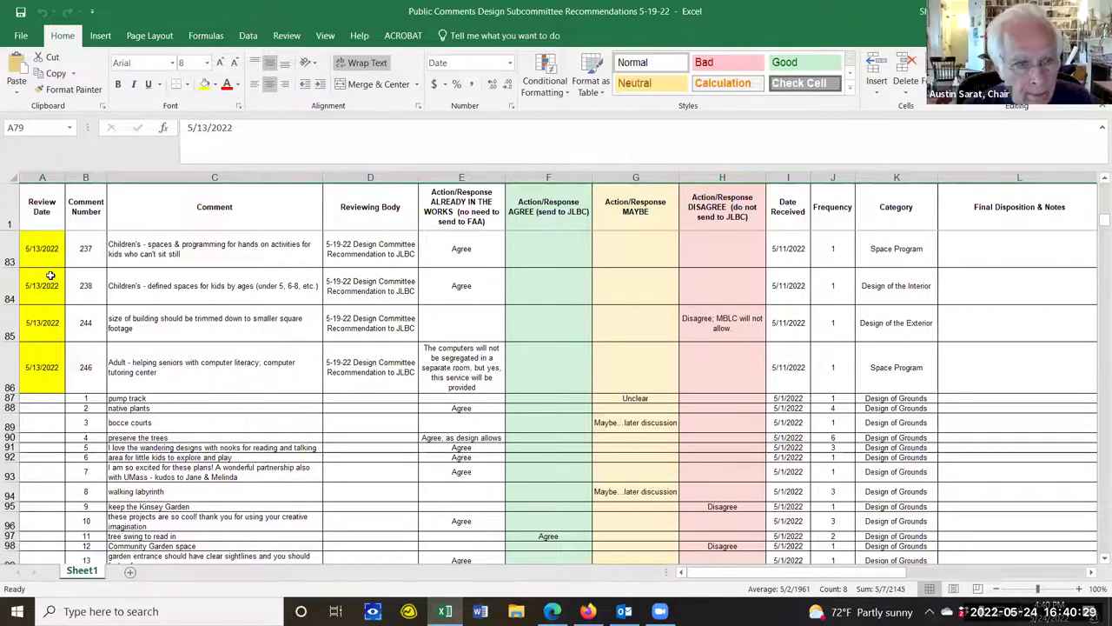
scroll(50, 276, "up", 3)
scroll(50, 275, "up", 20)
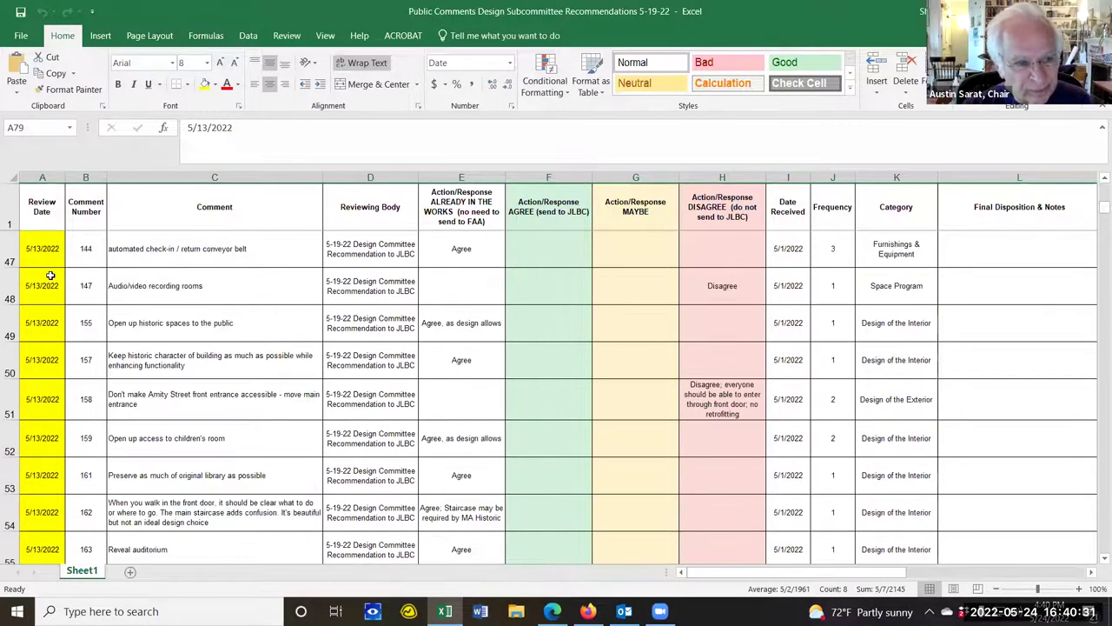
scroll(50, 275, "up", 1)
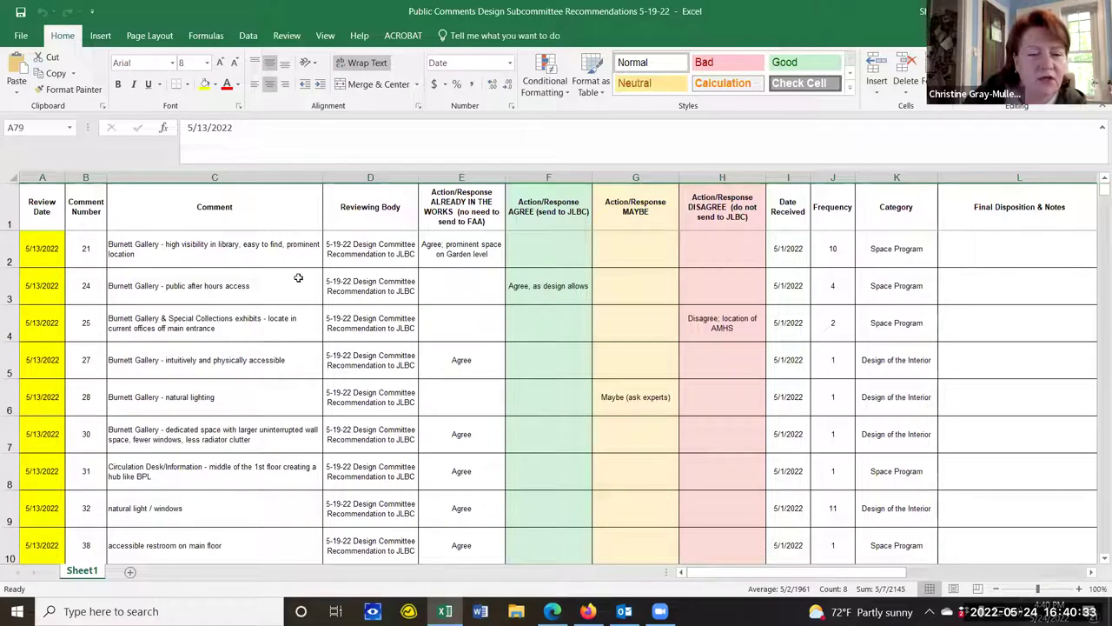
Highlight the four Action/Response columns in turn: ALREADY IN THE WORKS, AGREE, MAYBE and DISAGREE.
left_click(456, 177)
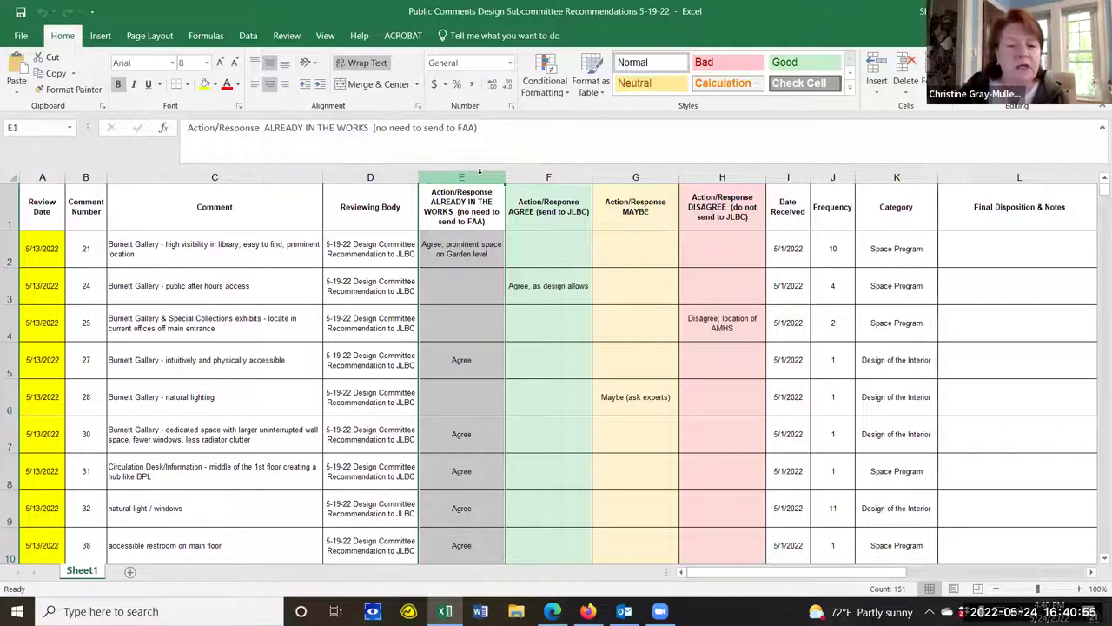
left_click(565, 176)
left_click(630, 176)
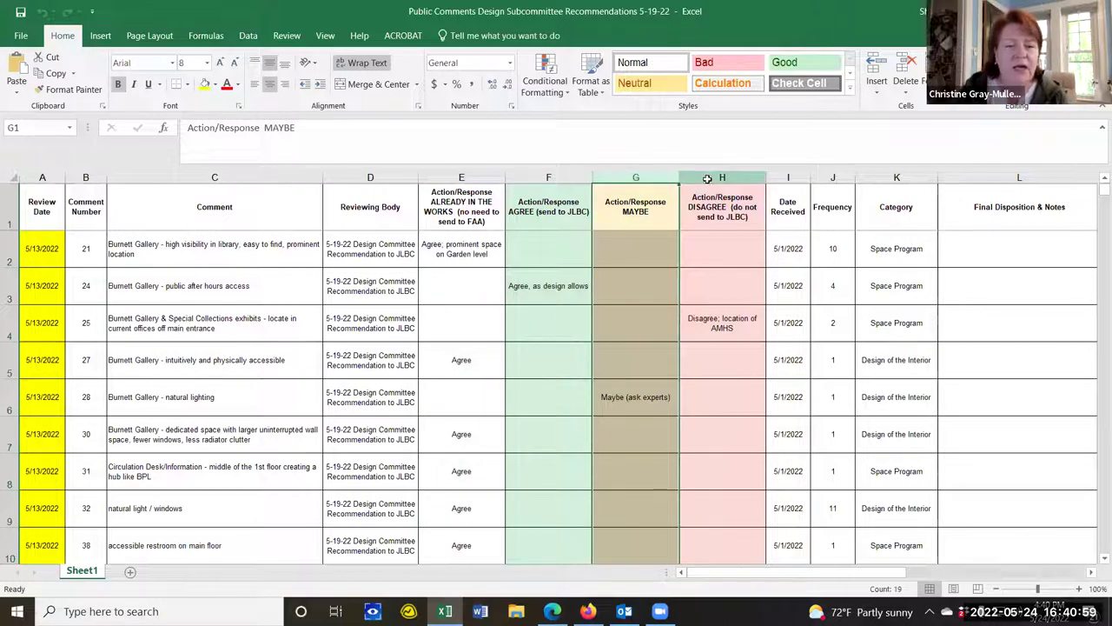
left_click(706, 176)
left_click(642, 177)
left_click(580, 175)
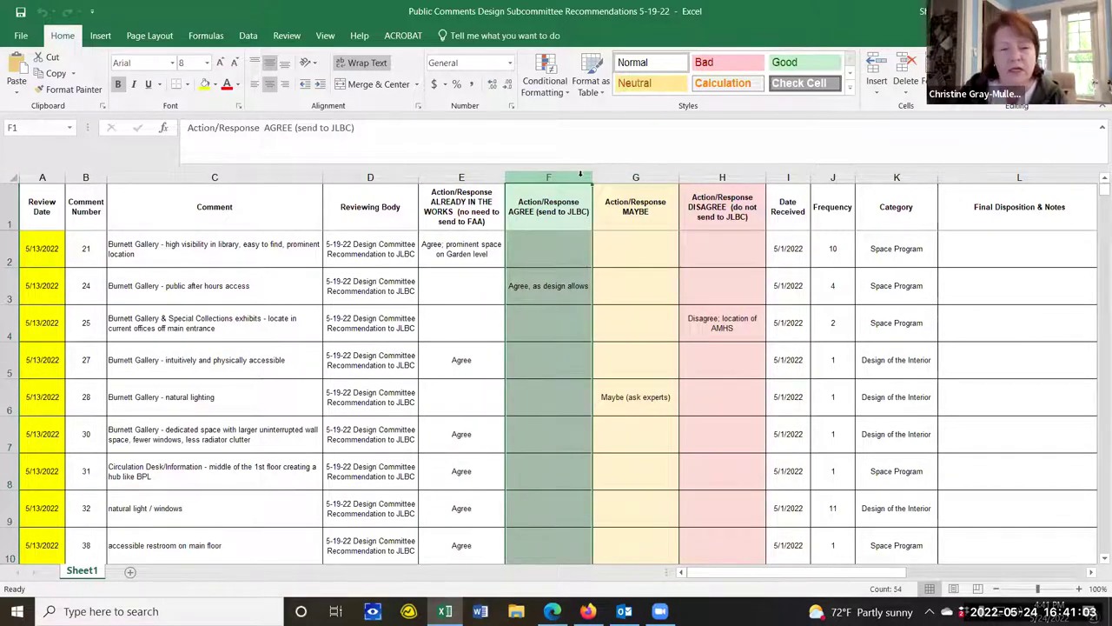
left_click(632, 175)
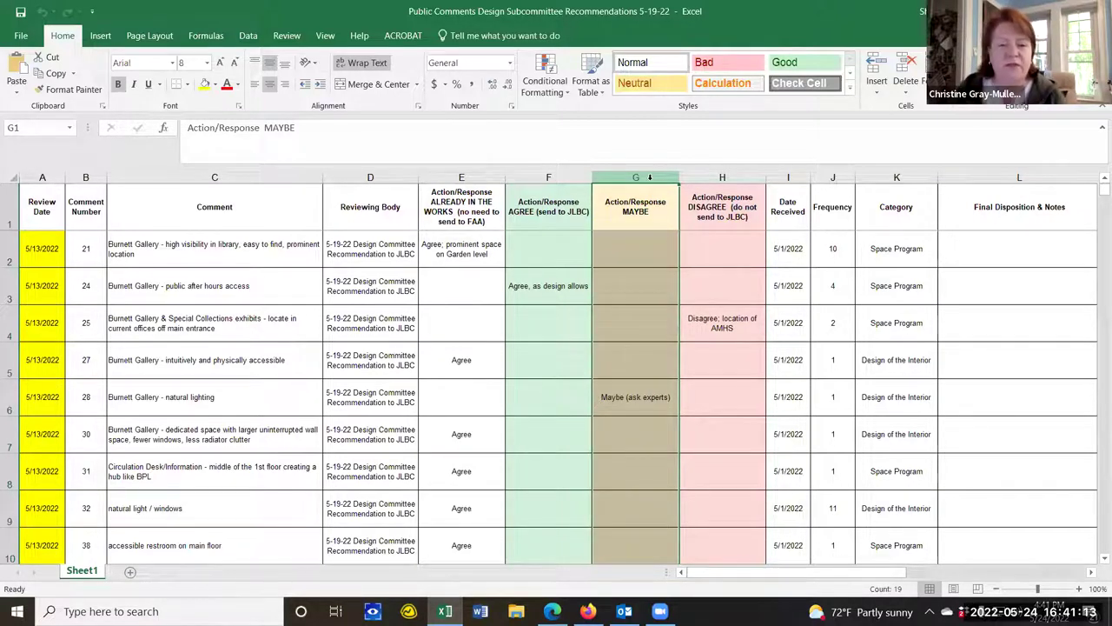
left_click(713, 176)
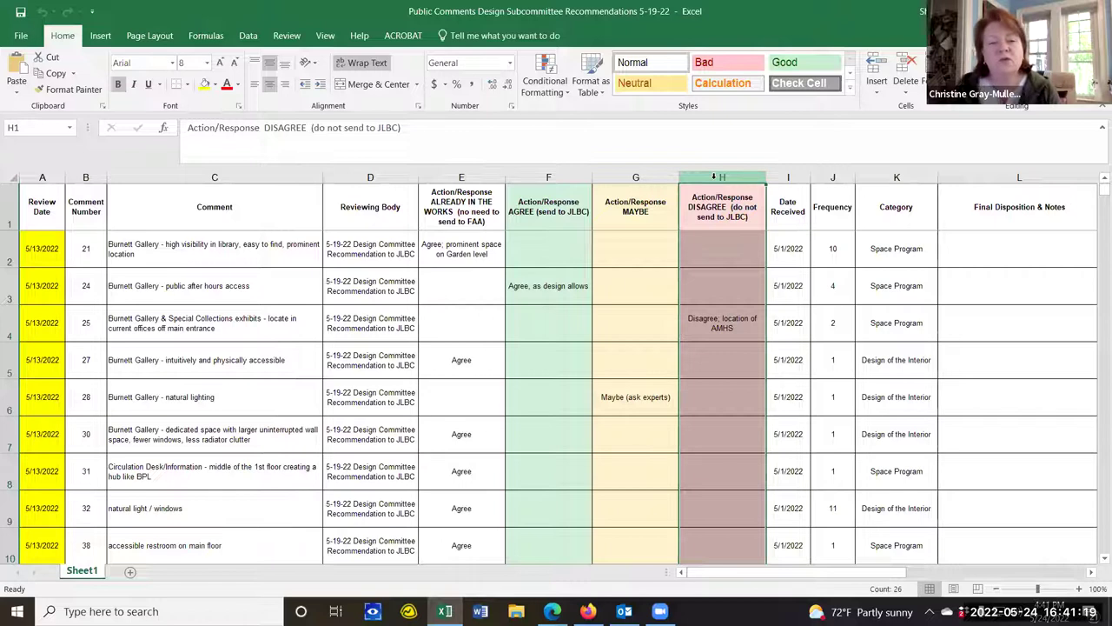
Highlight the AGREE (send to JLBC) column, examine its responses through the comments without a review date, and return to the first row.
left_click(553, 175)
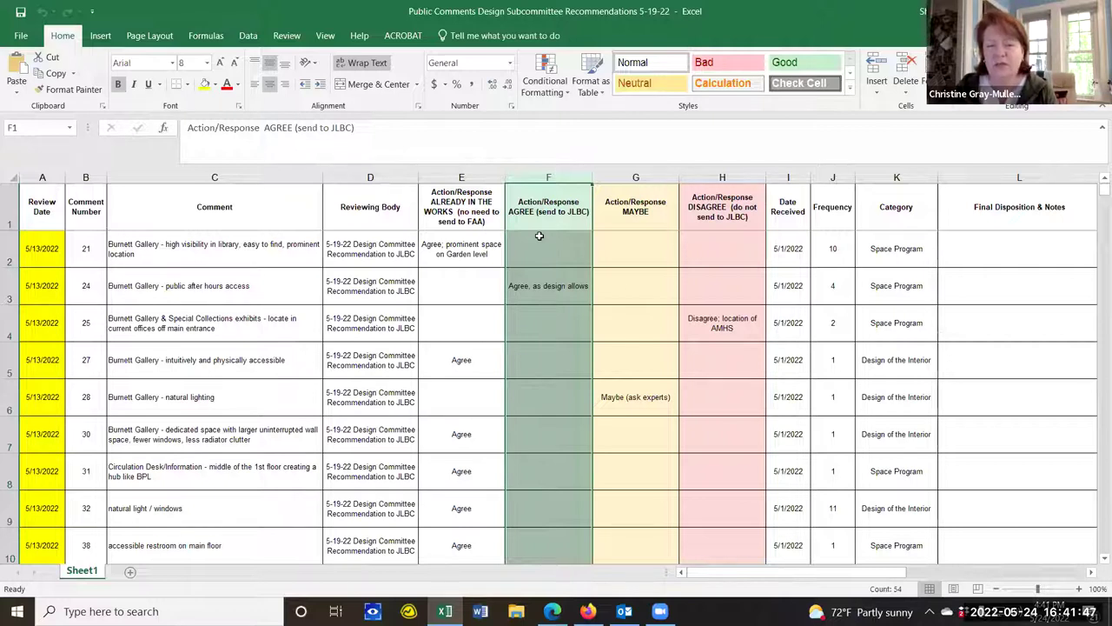
scroll(539, 235, "down", 18)
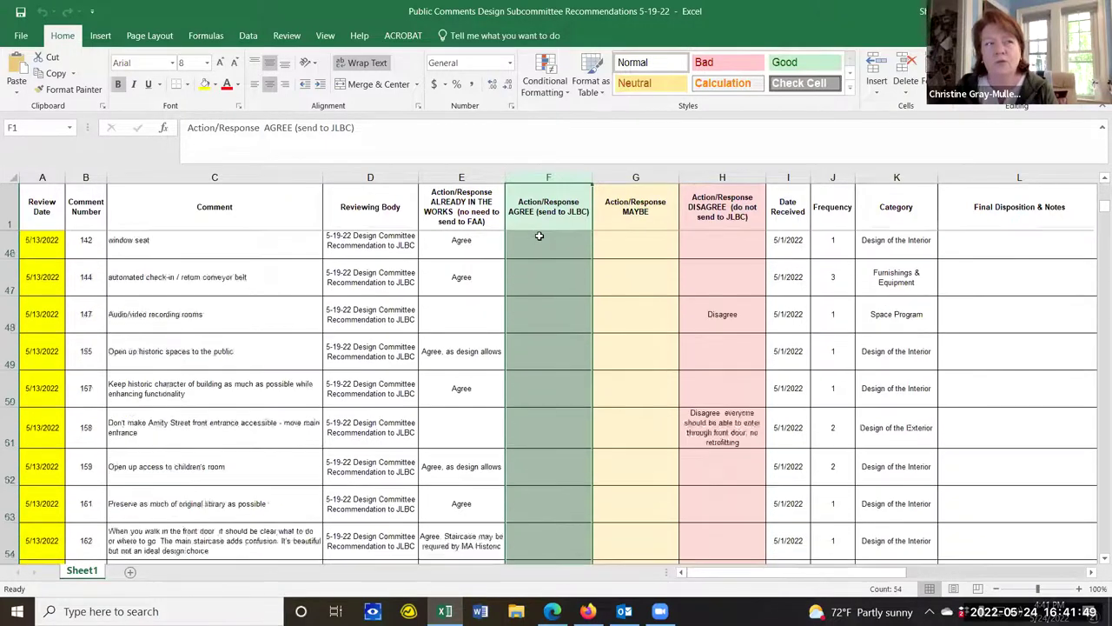
scroll(538, 236, "down", 12)
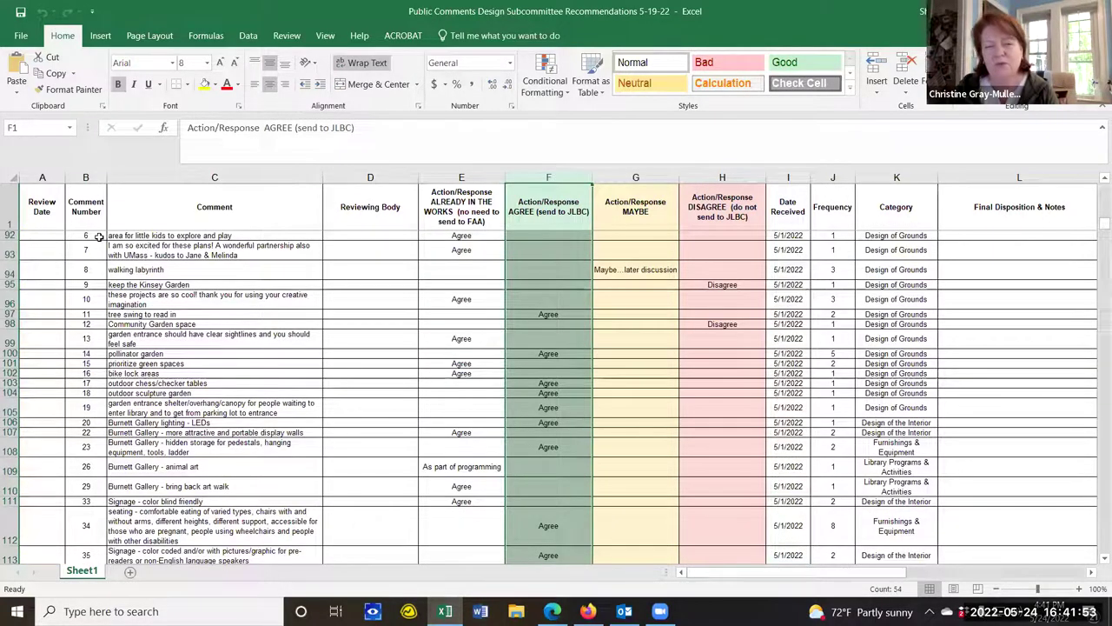
scroll(98, 237, "down", 1)
scroll(98, 237, "down", 8)
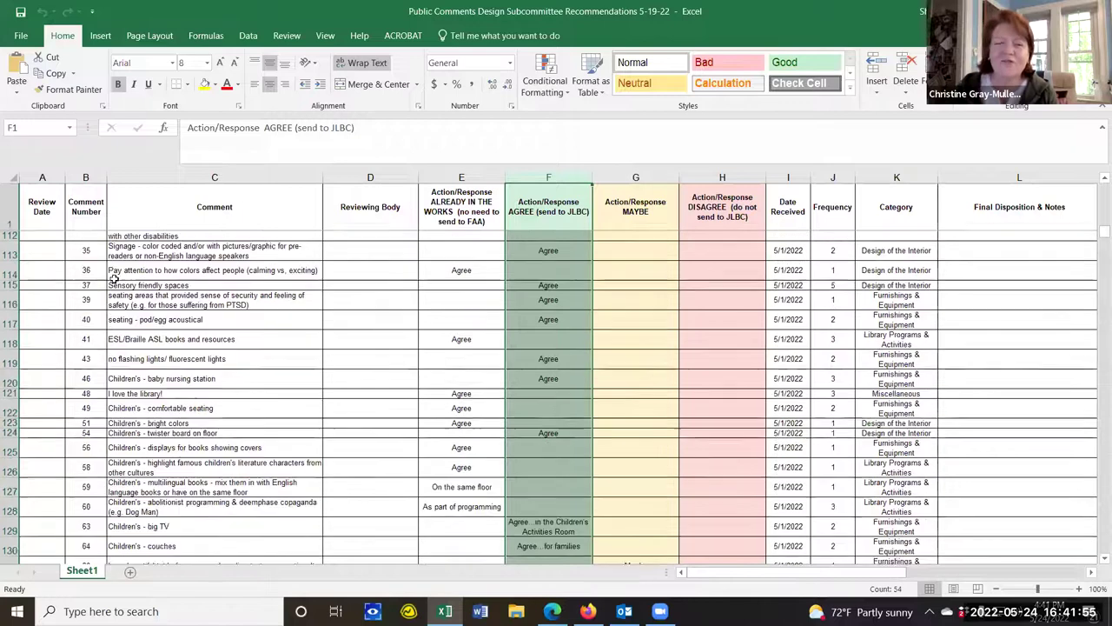
scroll(113, 278, "down", 9)
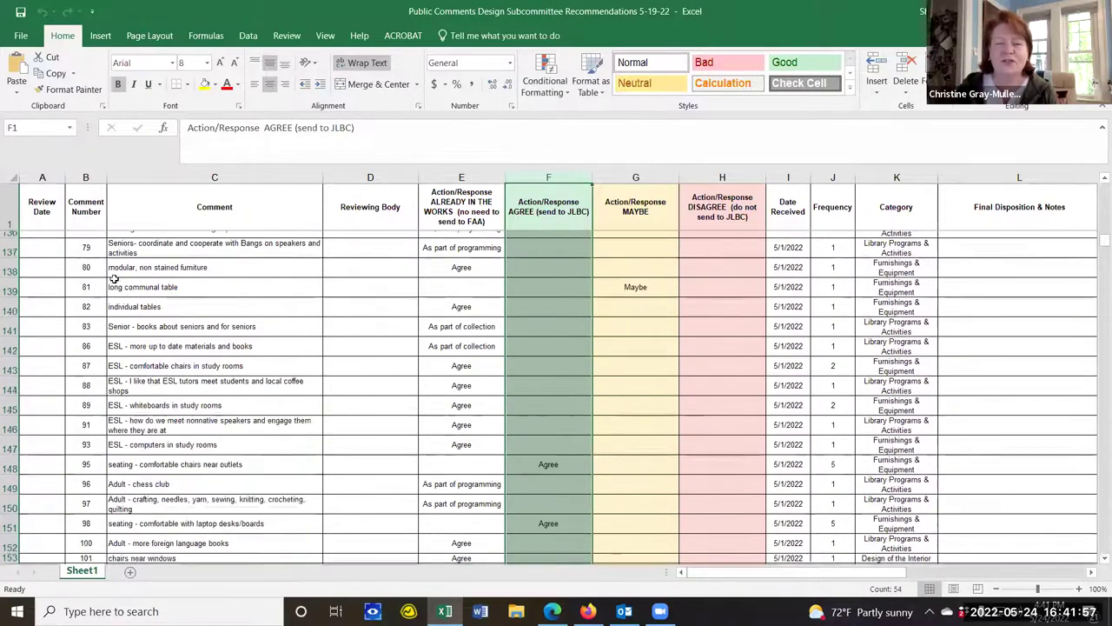
scroll(139, 276, "down", 9)
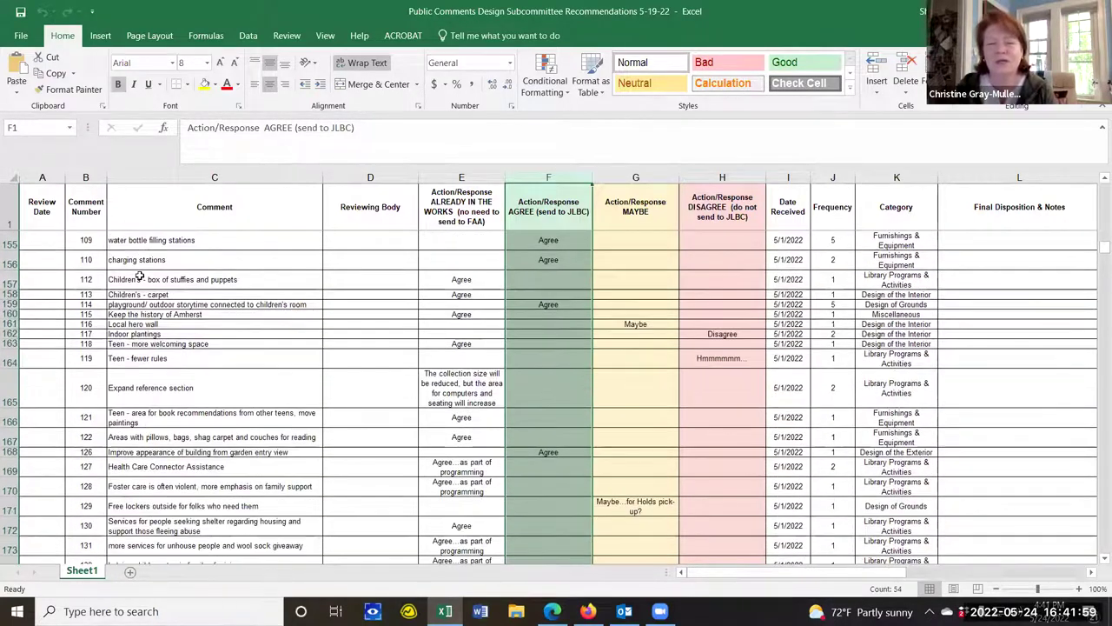
scroll(139, 276, "down", 3)
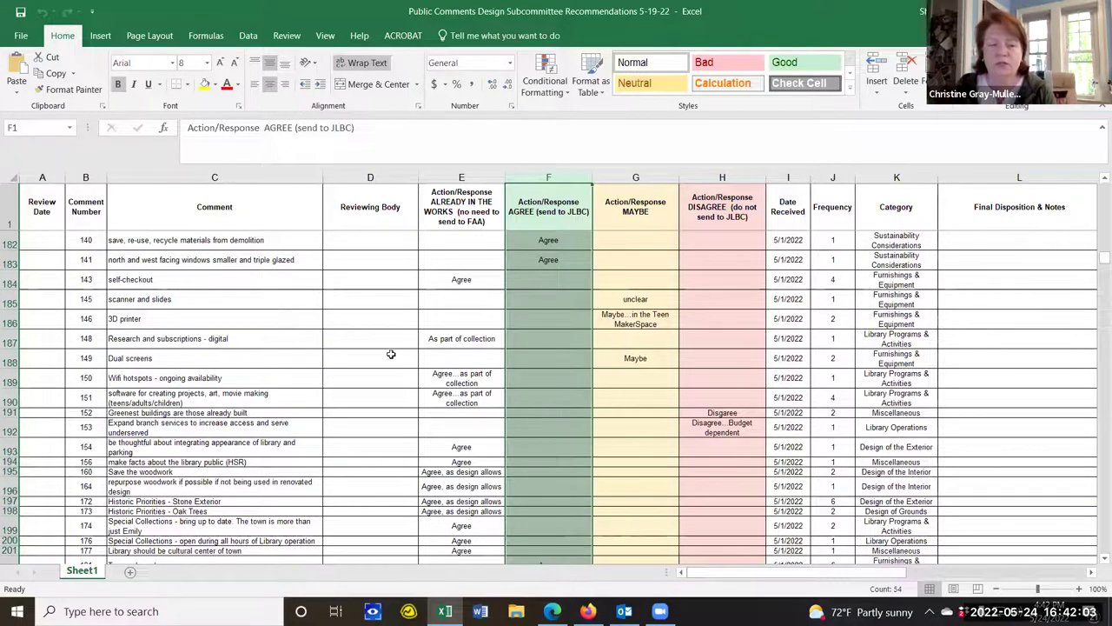
scroll(404, 358, "down", 2)
scroll(418, 380, "up", 20)
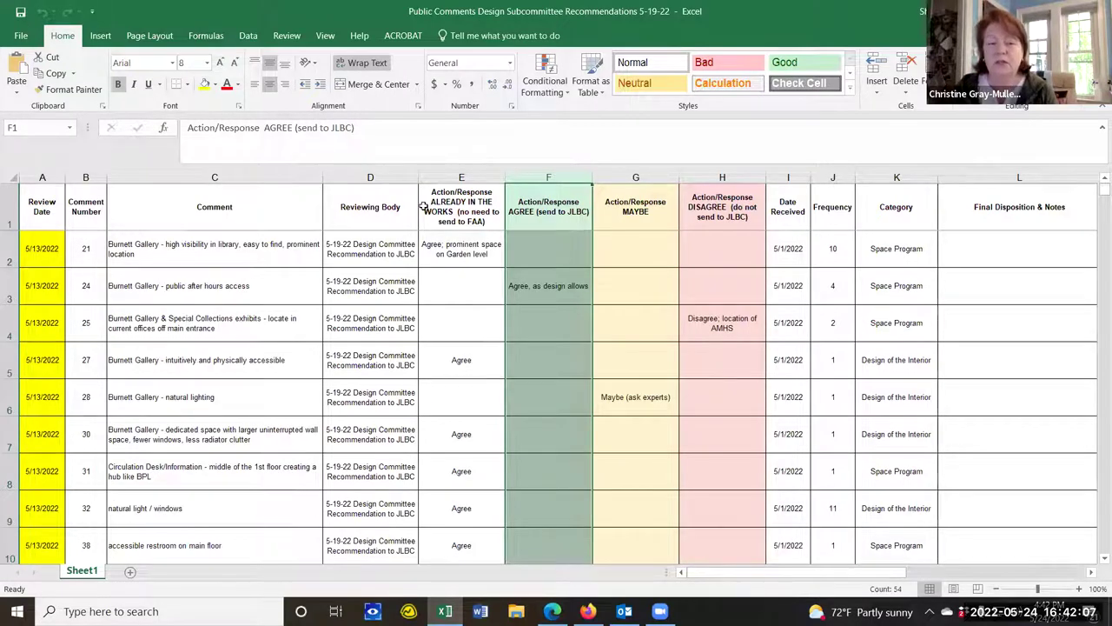
Find and highlight row 86, the last comment with review date 5/13/2022, and return to the start of the list.
left_click(546, 212)
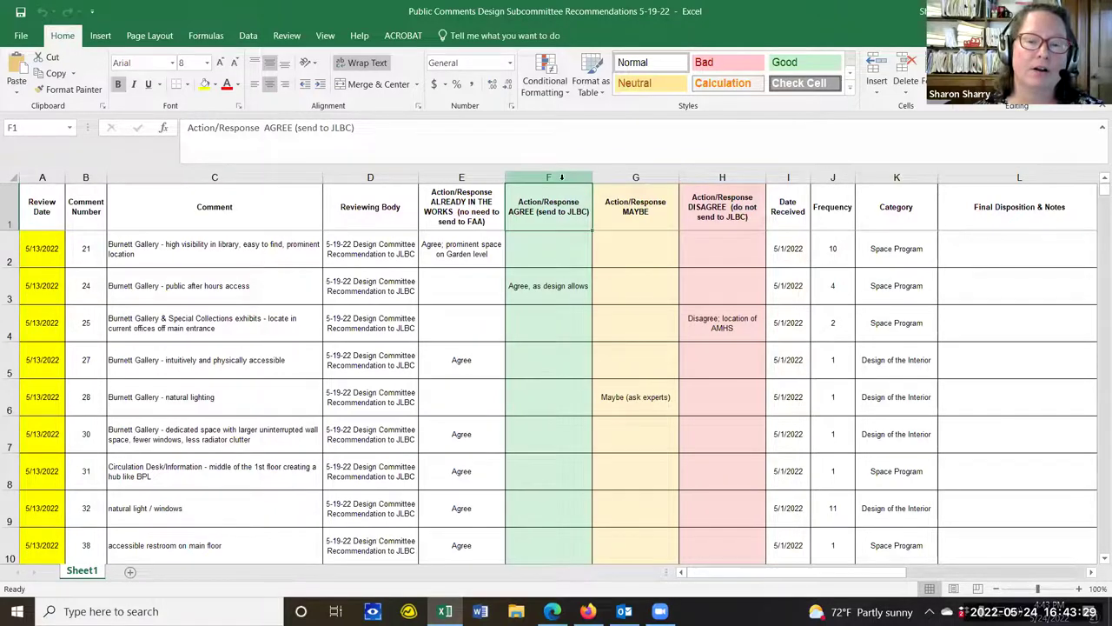
scroll(549, 297, "down", 12)
scroll(550, 297, "down", 12)
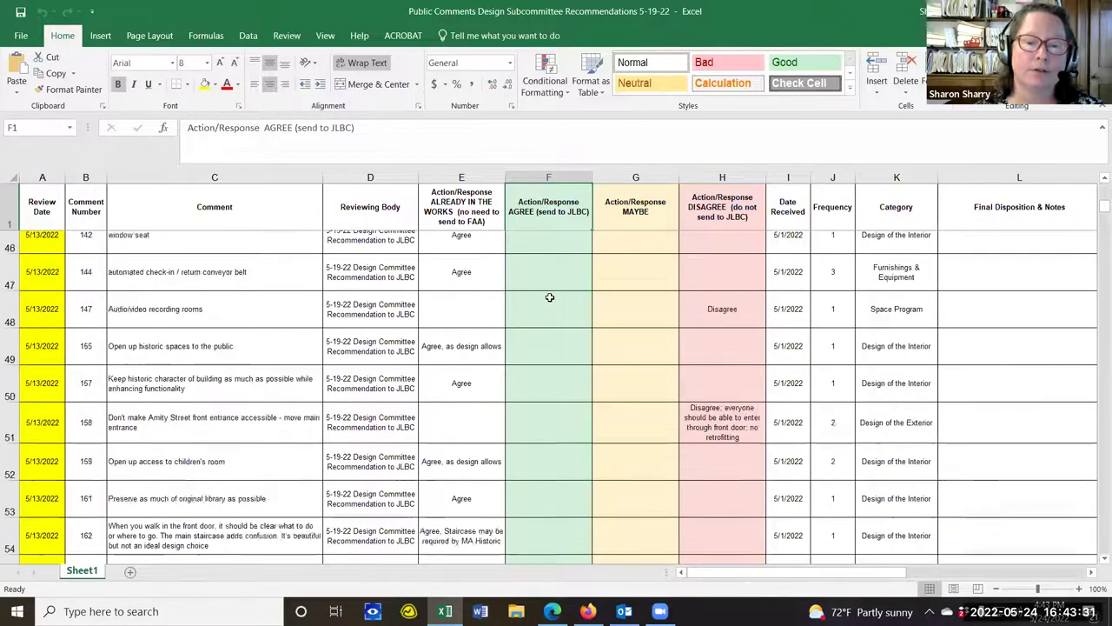
scroll(549, 297, "down", 3)
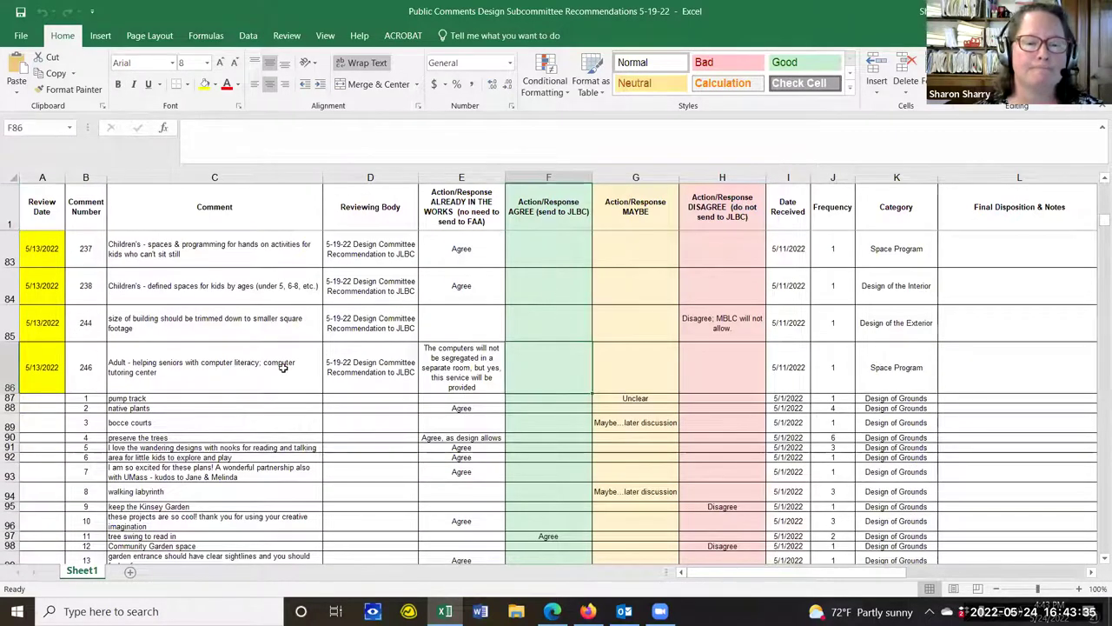
left_click(9, 373)
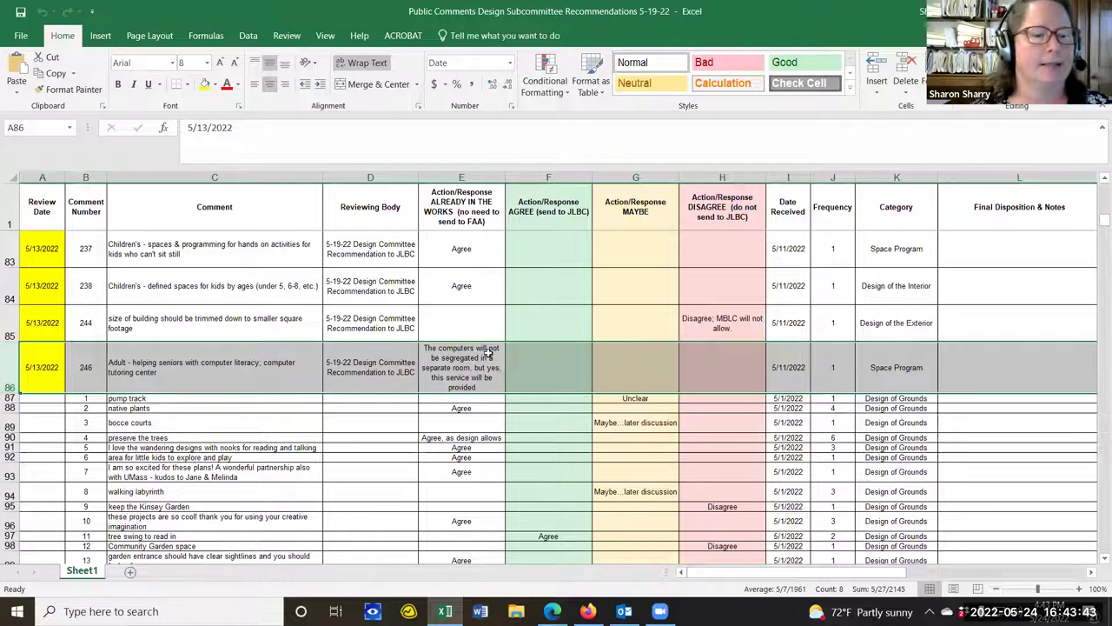
scroll(573, 337, "up", 5)
scroll(574, 338, "up", 20)
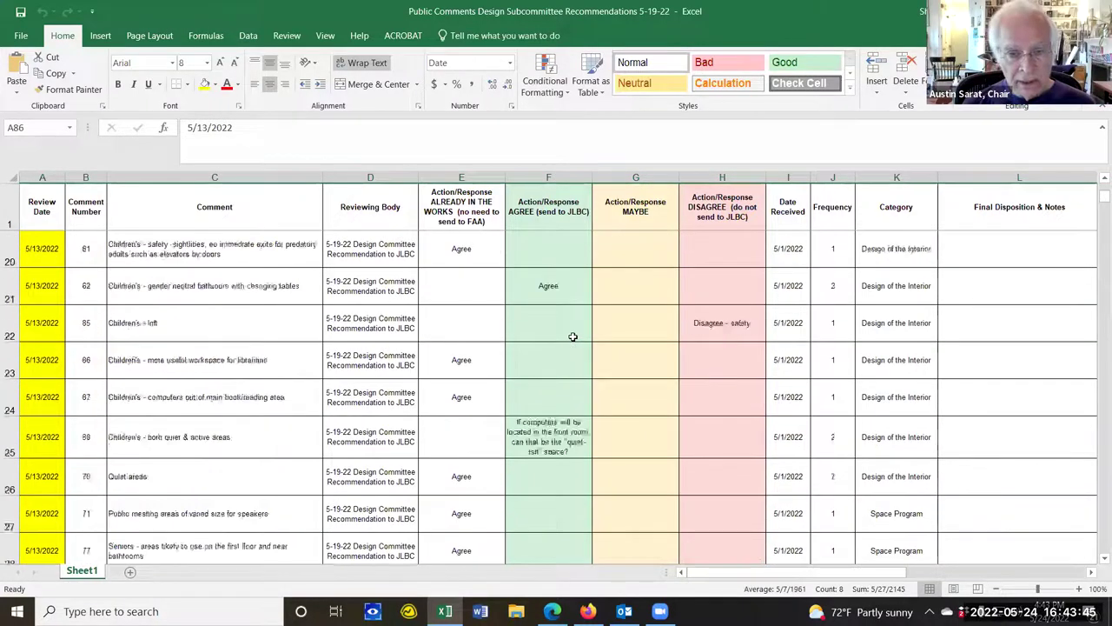
Select the AGREE response for comment 24 and examine the AGREE column across the comments dated 5/13/2022.
left_click(554, 287)
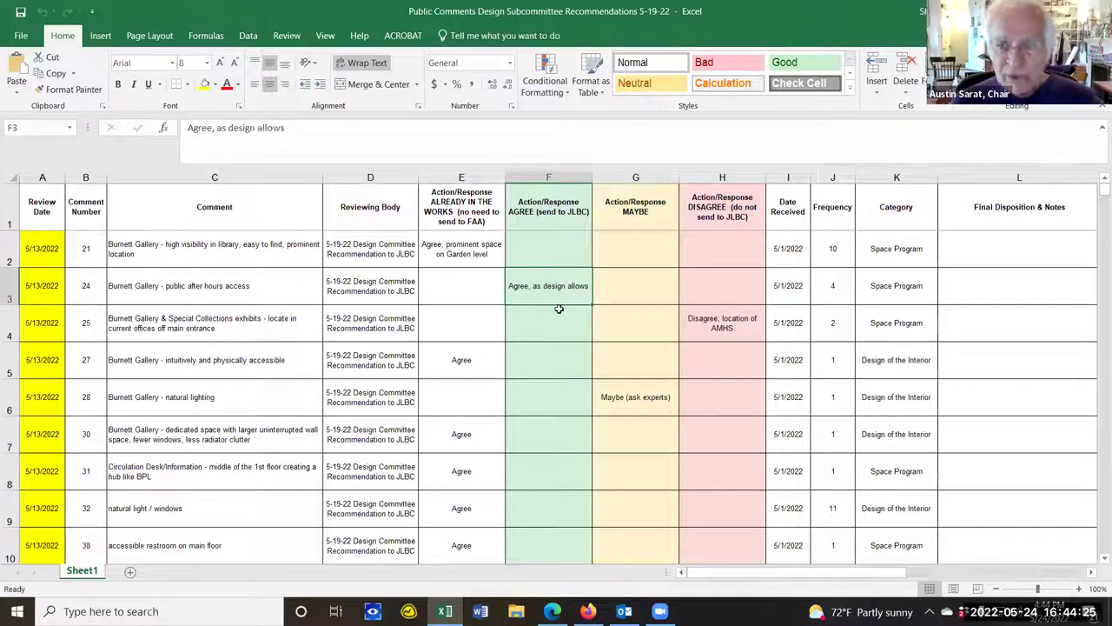
scroll(558, 308, "down", 11)
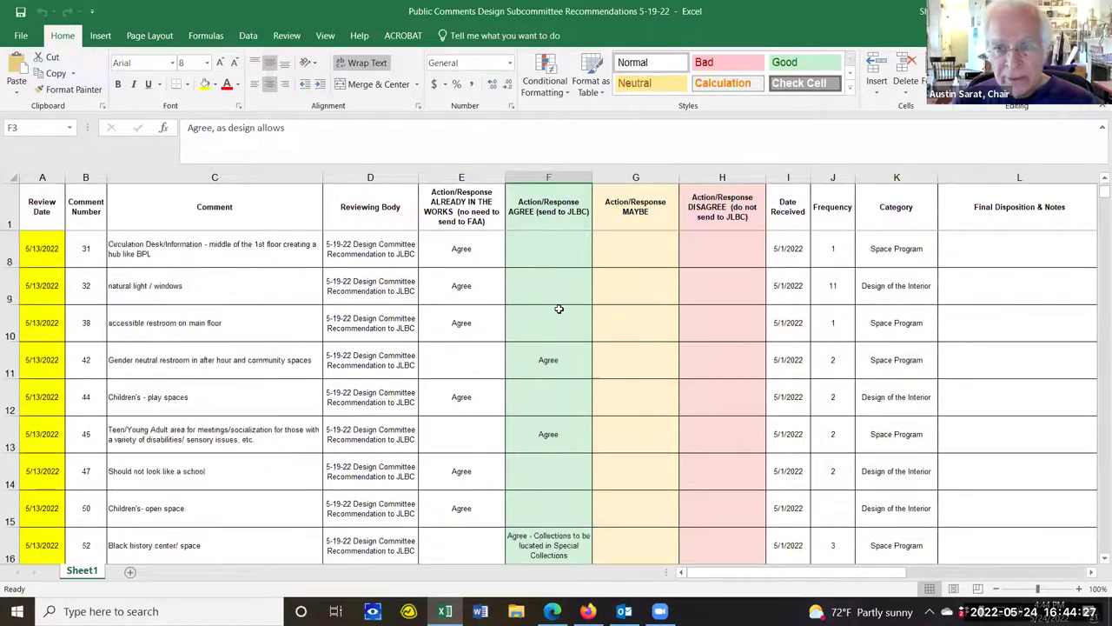
scroll(559, 308, "down", 11)
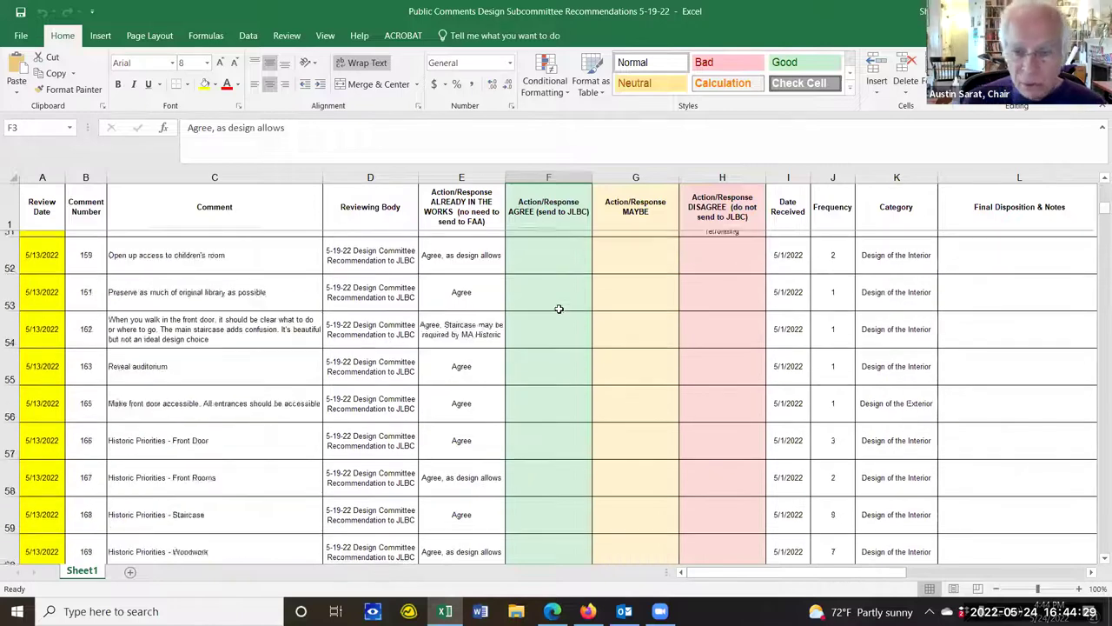
scroll(559, 308, "down", 5)
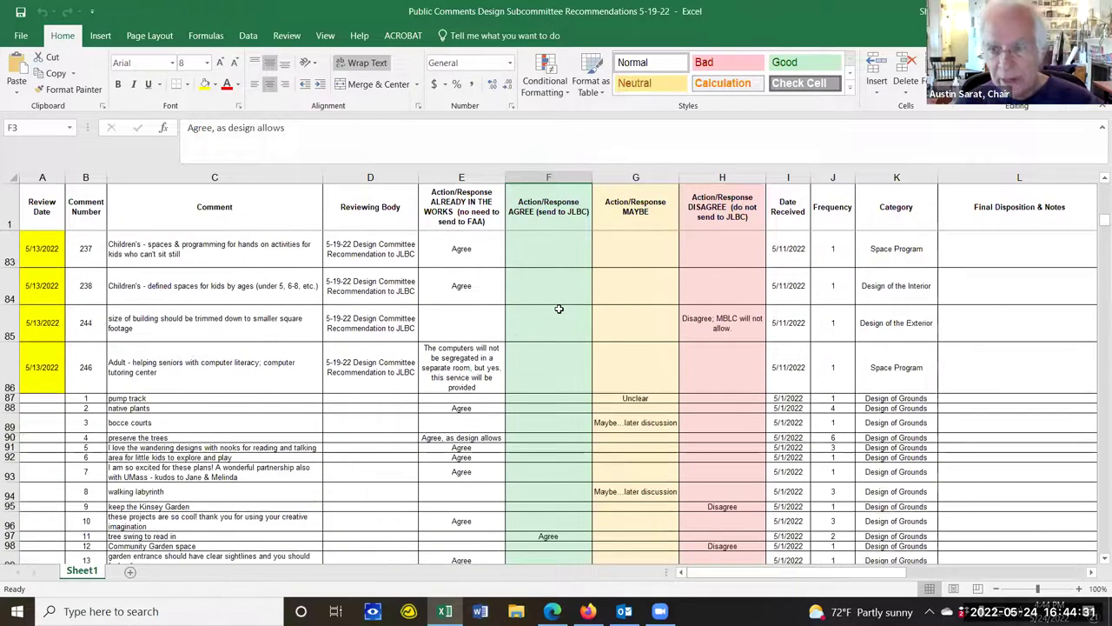
scroll(548, 345, "up", 20)
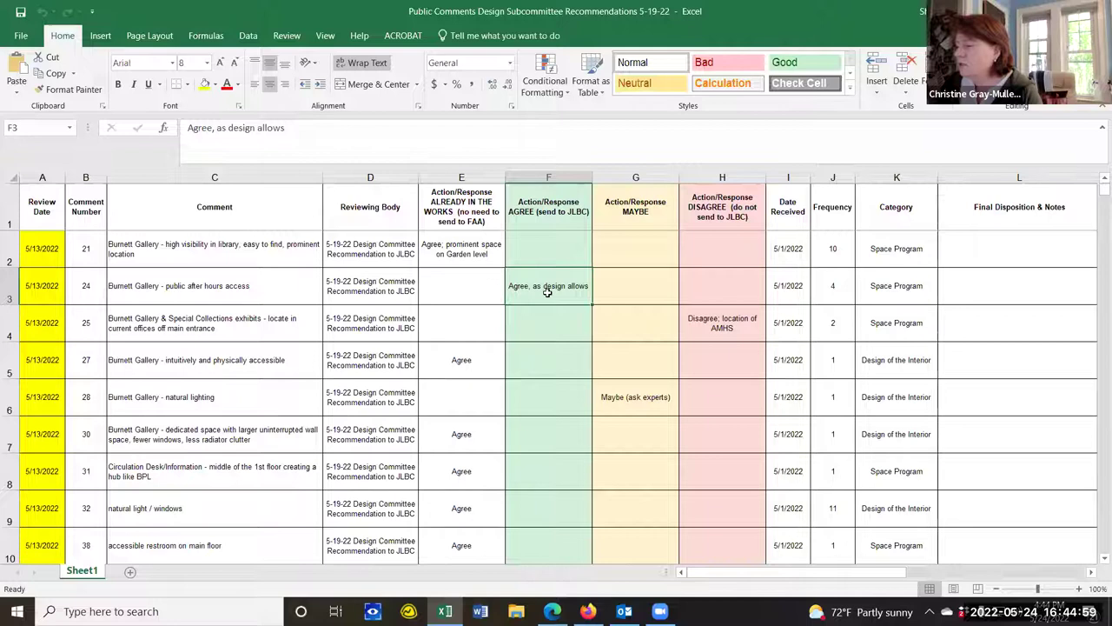
scroll(564, 367, "down", 3)
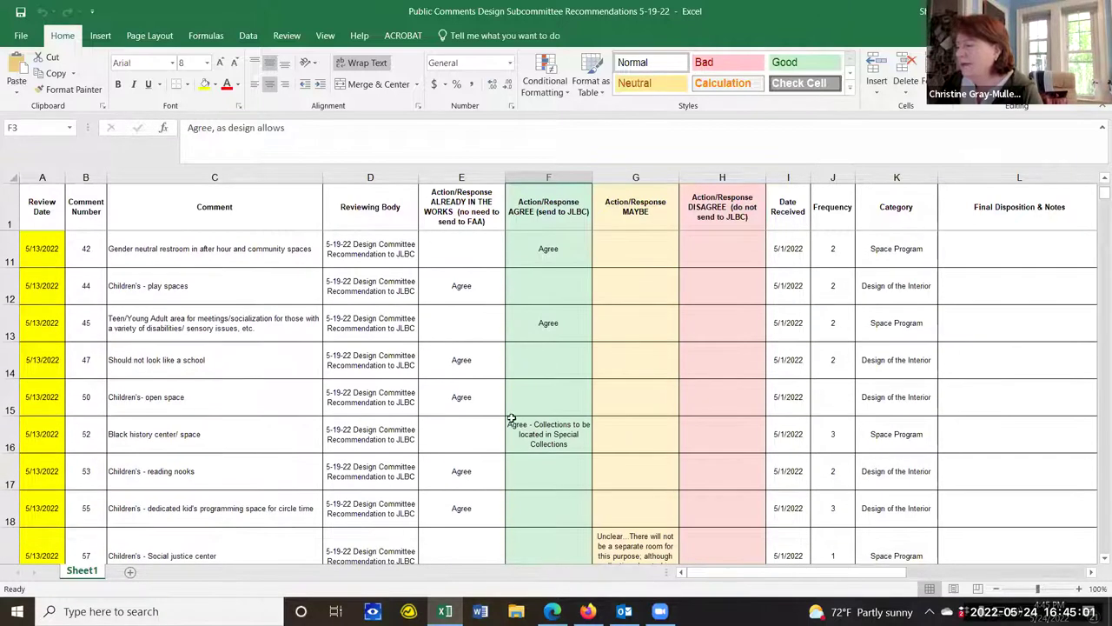
scroll(556, 371, "down", 9)
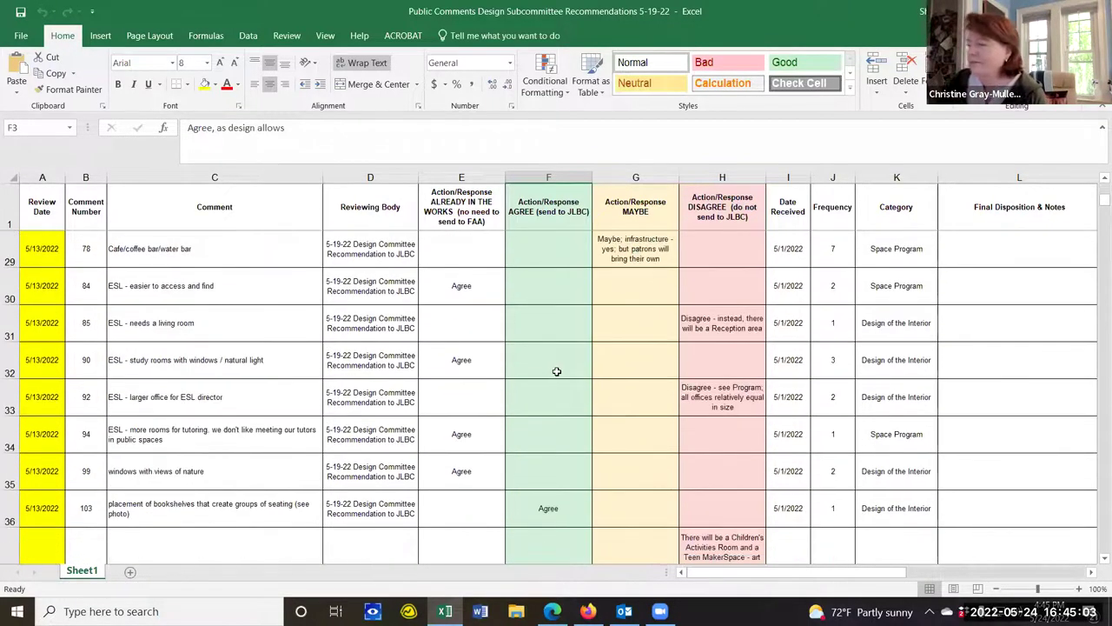
scroll(557, 371, "up", 12)
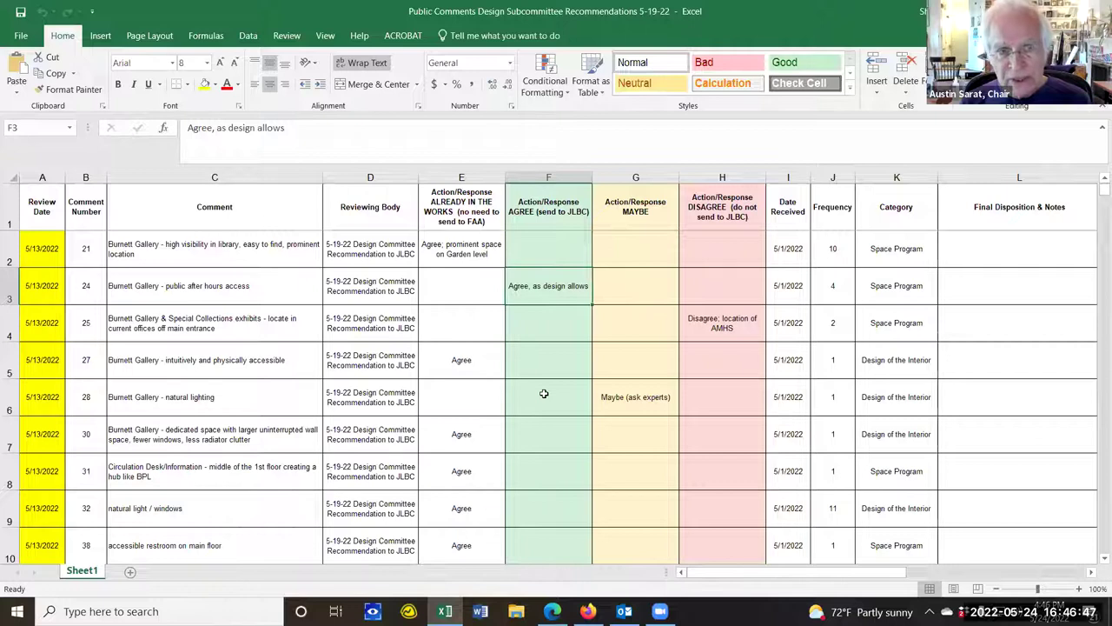
Select the AGREE responses for comments 42, 45, 52, 62 and 68 one after another to review them.
scroll(544, 394, "down", 3)
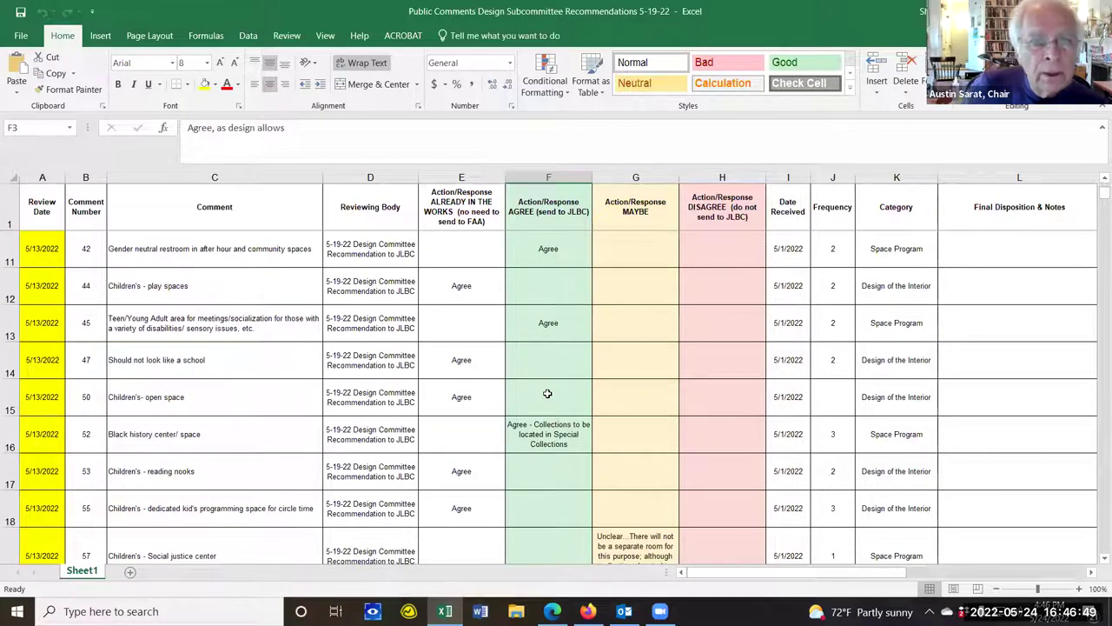
left_click(578, 259)
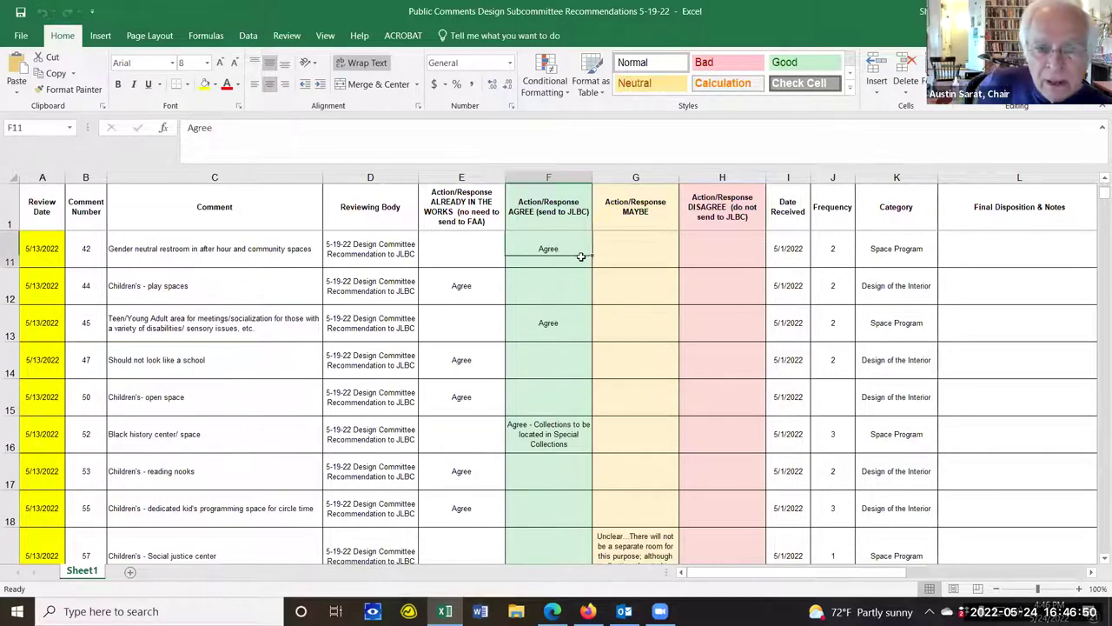
left_click(572, 326)
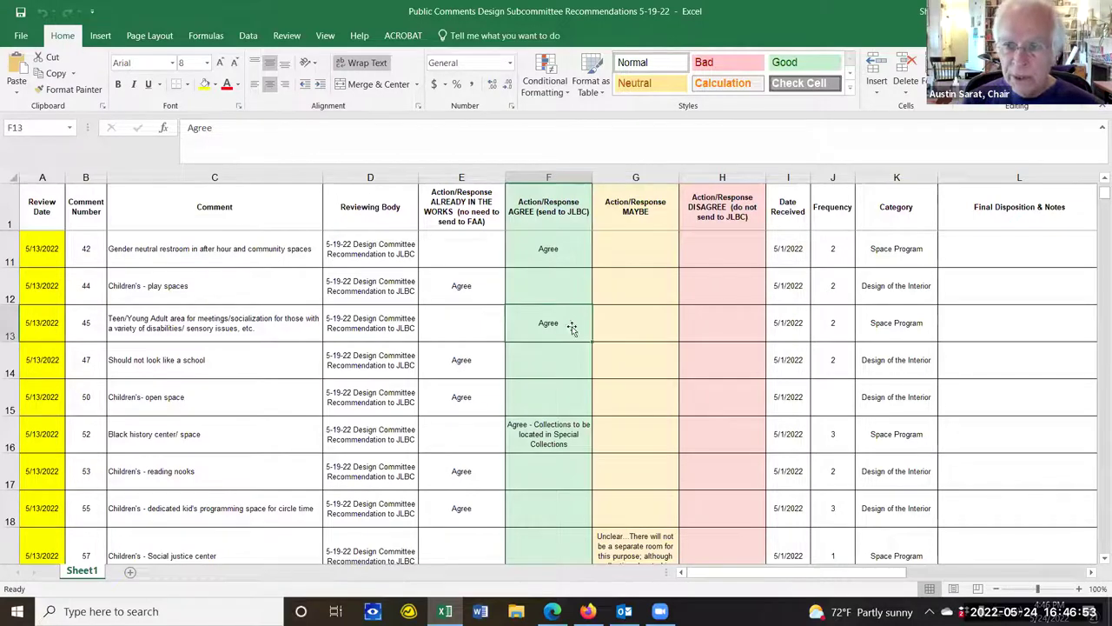
left_click(576, 446)
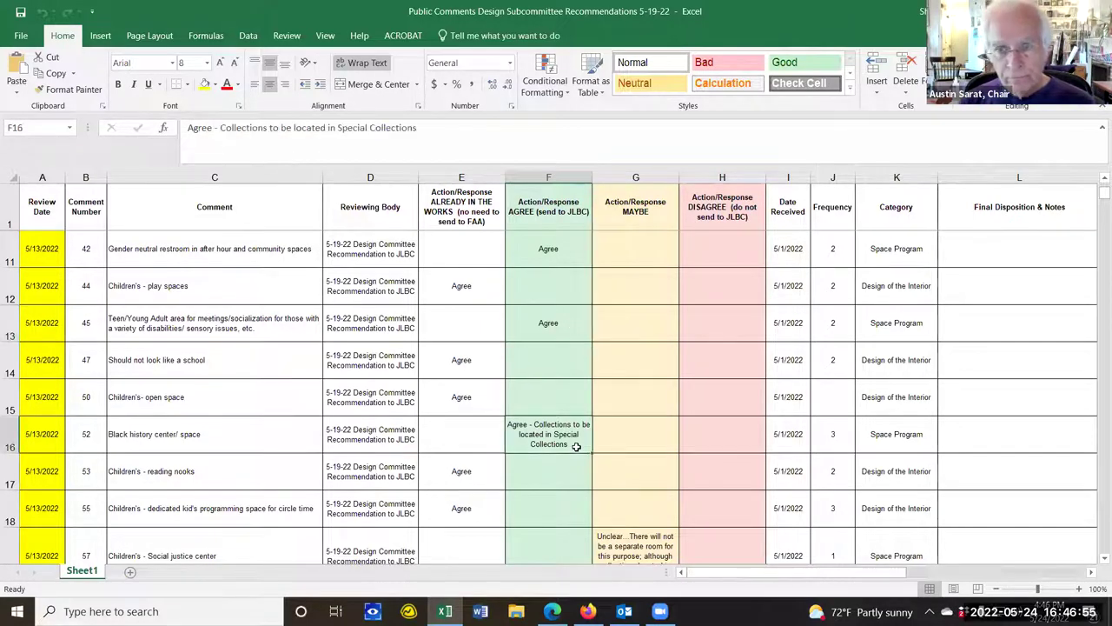
scroll(576, 446, "down", 3)
left_click(576, 296)
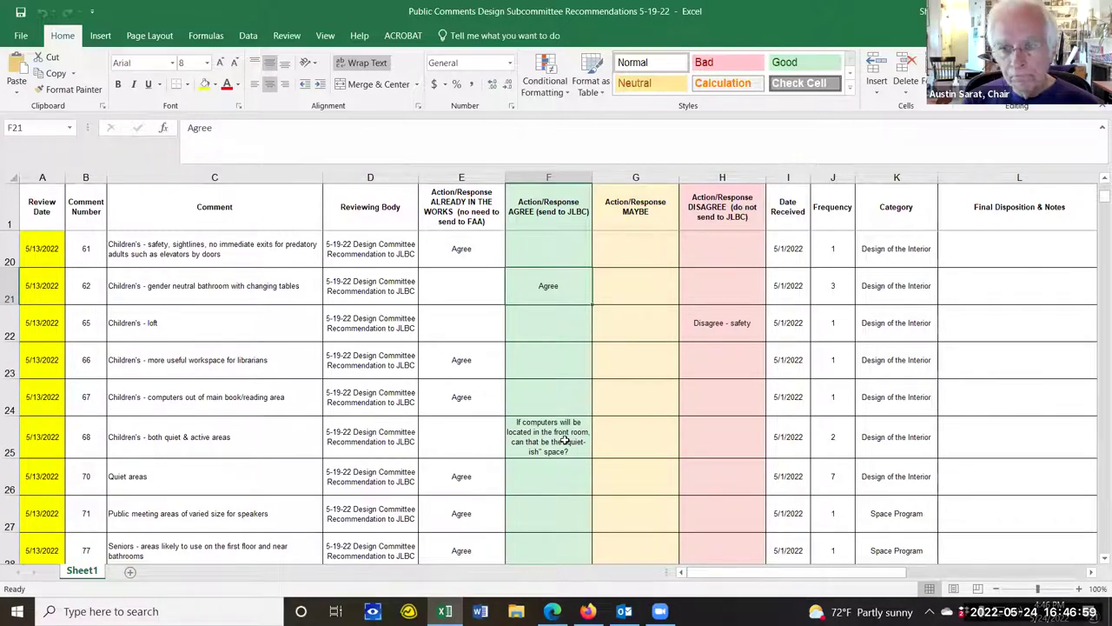
left_click(565, 441)
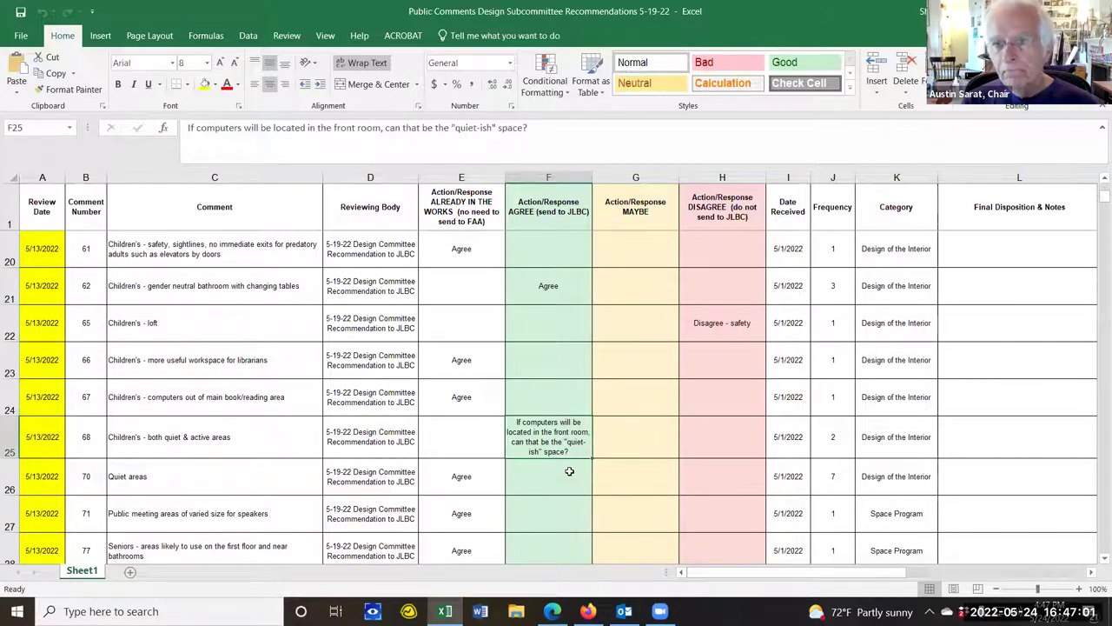
Select the AGREE response for comment 24, examine the AGREE column further down the list, and select the response for comment 226.
scroll(569, 471, "up", 3)
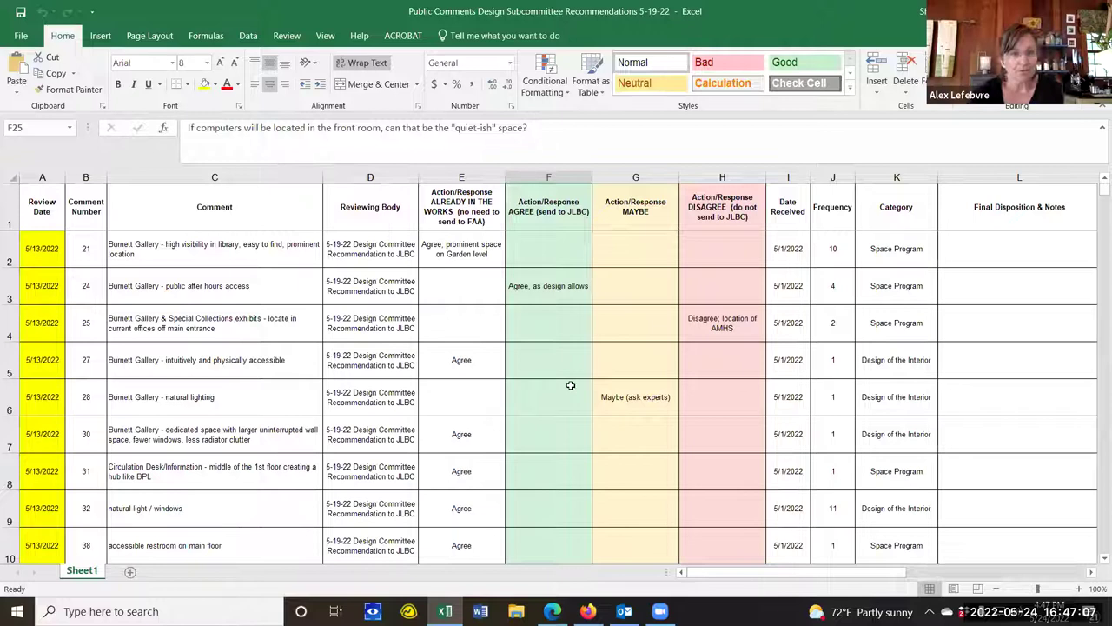
left_click(570, 273)
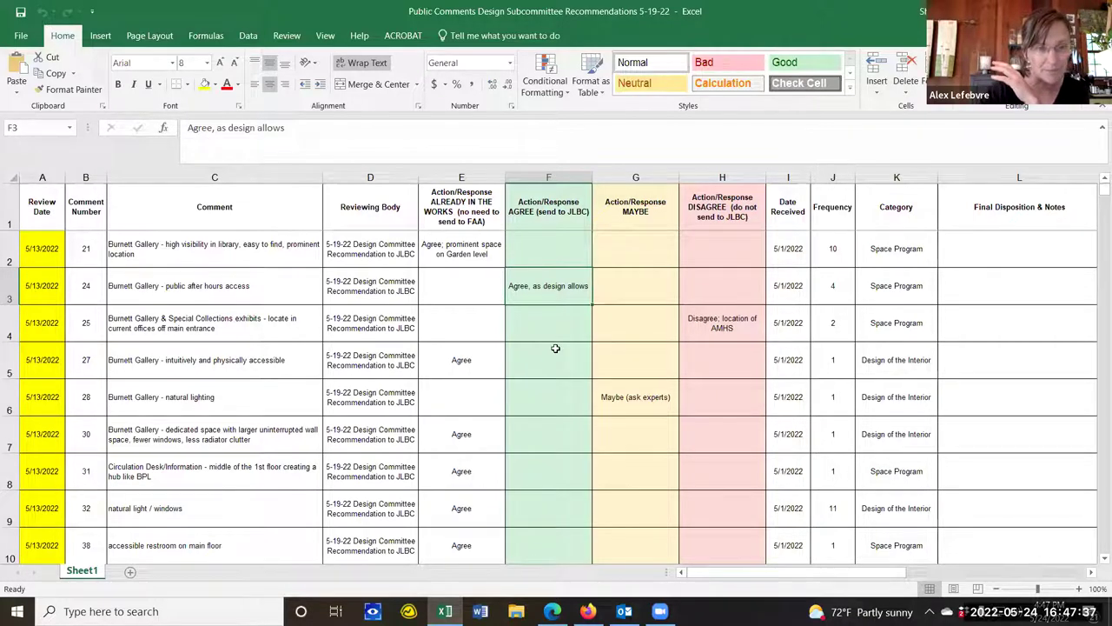
scroll(555, 347, "down", 3)
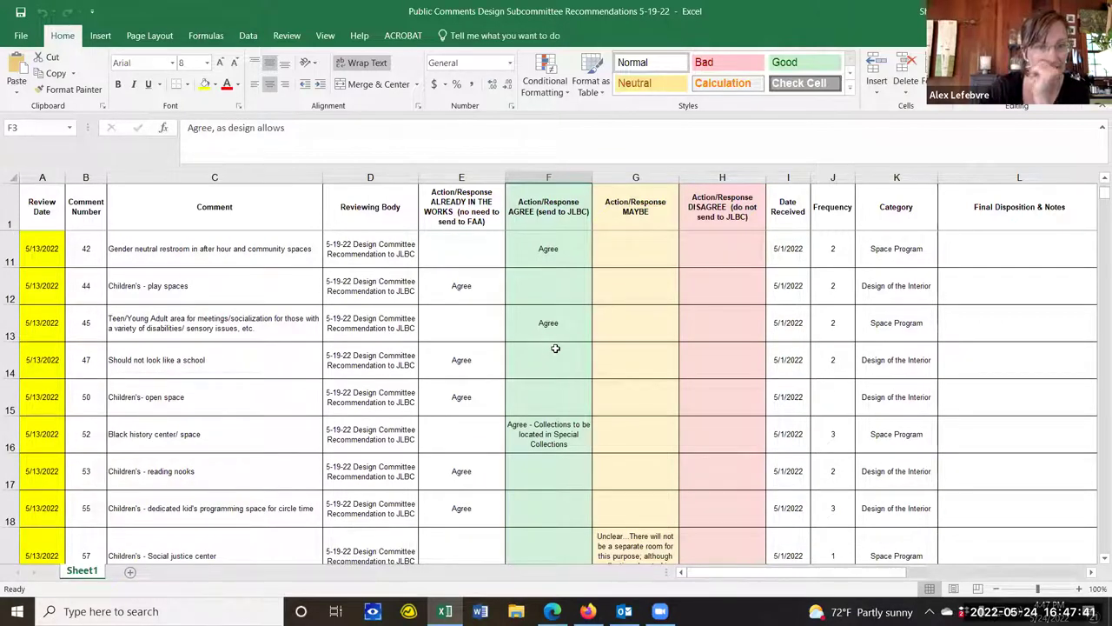
scroll(556, 347, "down", 3)
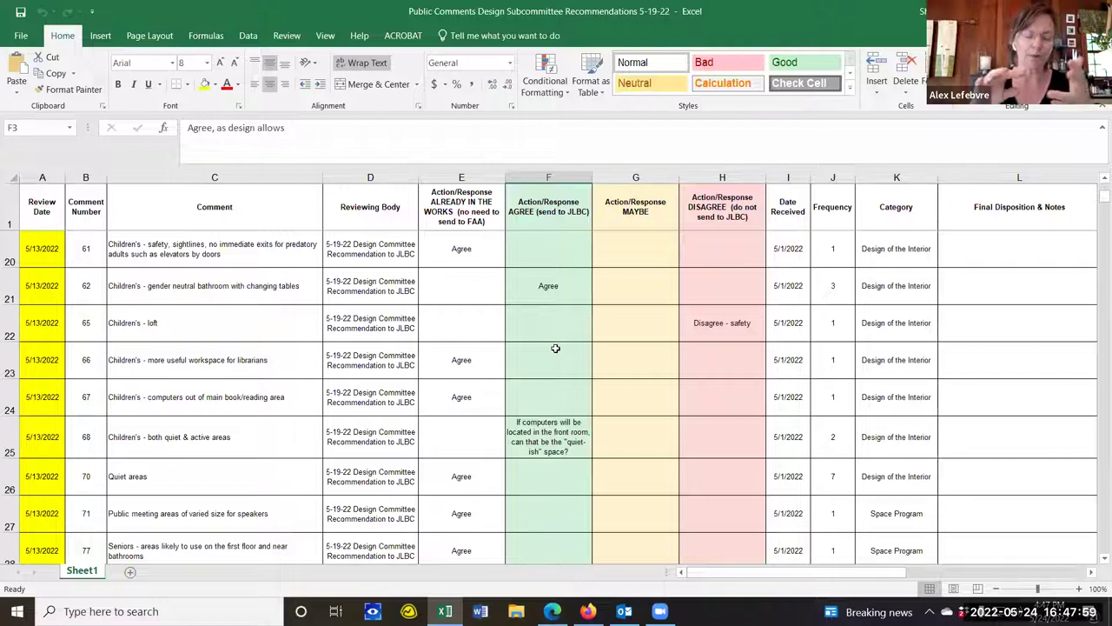
scroll(556, 348, "down", 7)
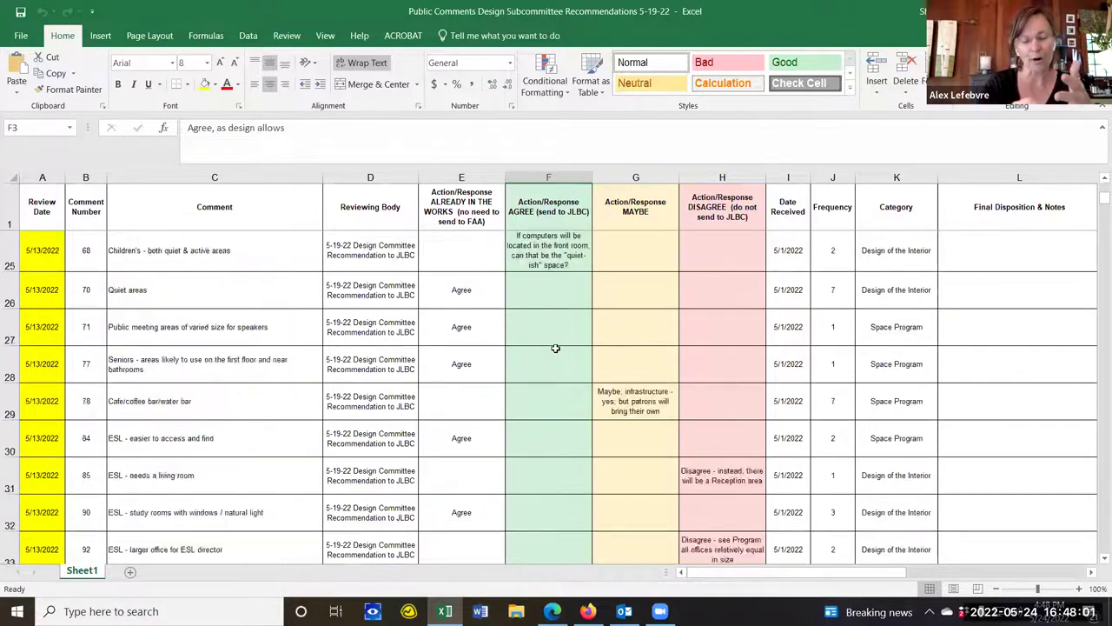
scroll(555, 347, "down", 2)
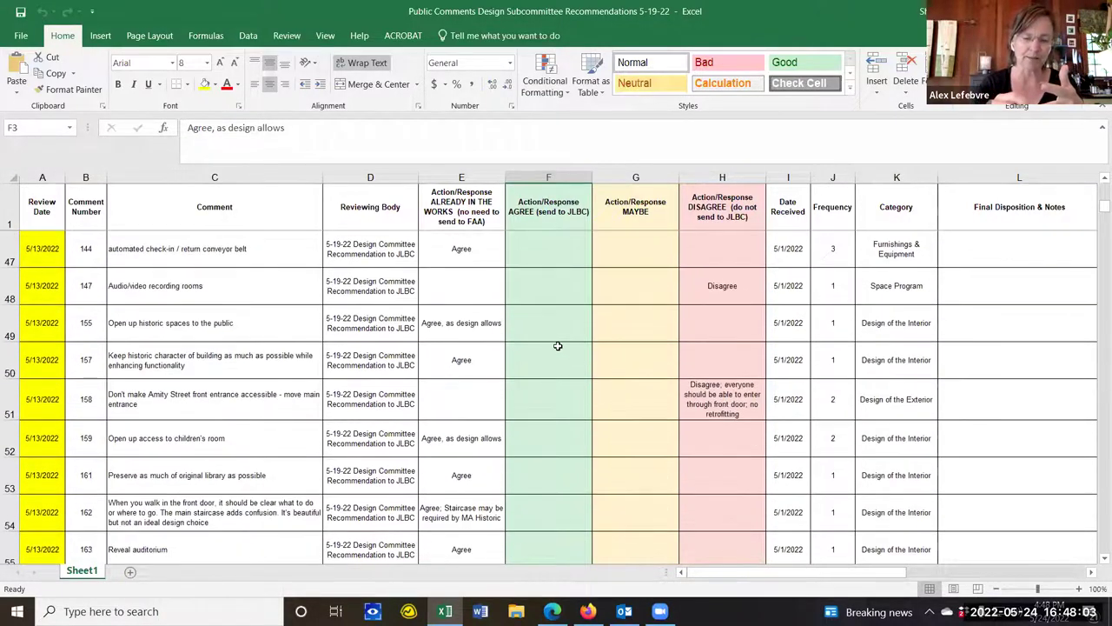
scroll(555, 348, "down", 3)
scroll(554, 347, "down", 3)
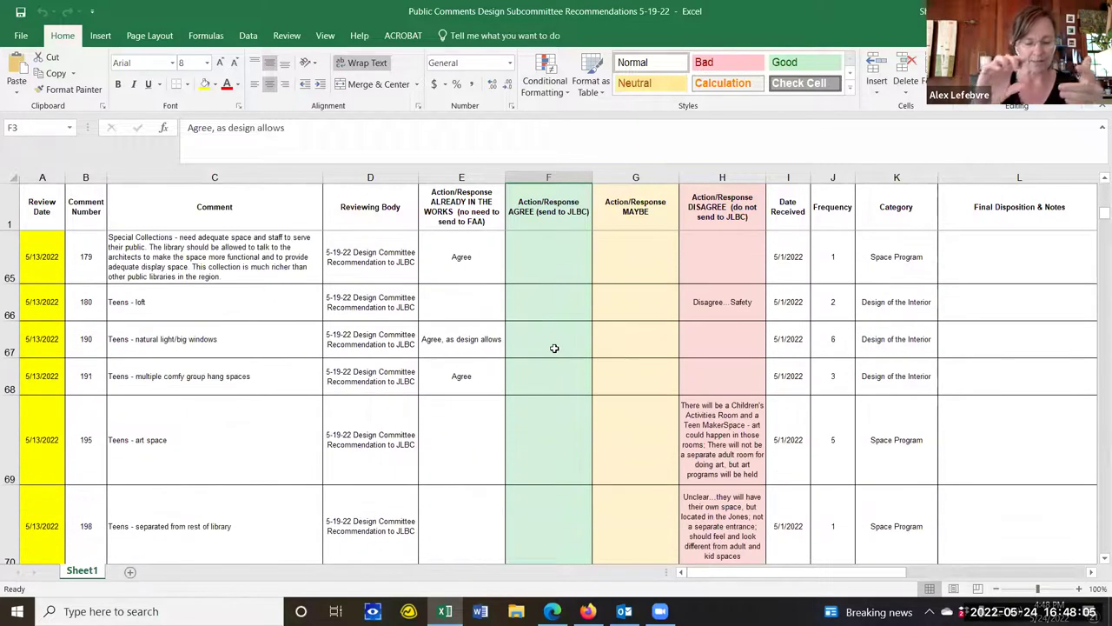
scroll(554, 348, "down", 3)
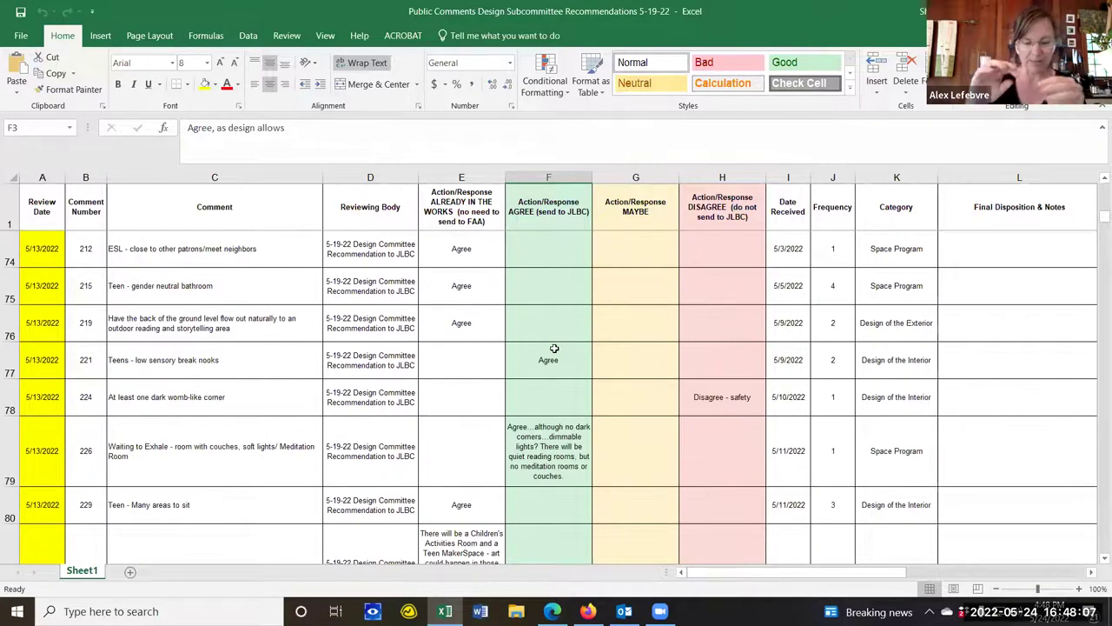
left_click(546, 423)
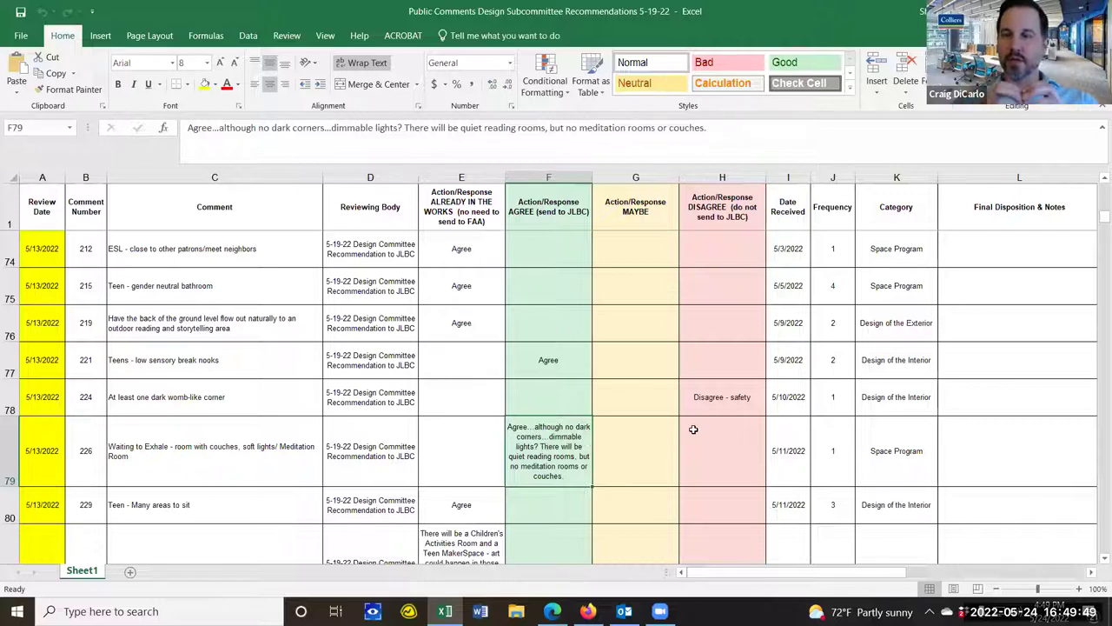
Recheck the AGREE column back to comment 61 and down again, and select the AGREE response for comment 221.
scroll(670, 439, "up", 6)
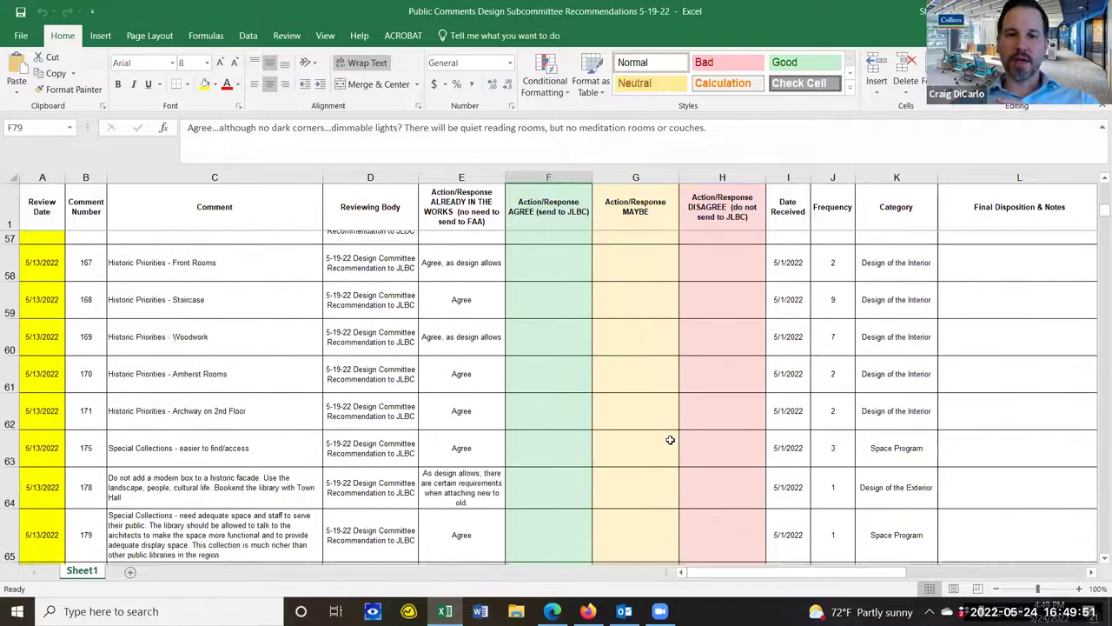
scroll(670, 440, "up", 6)
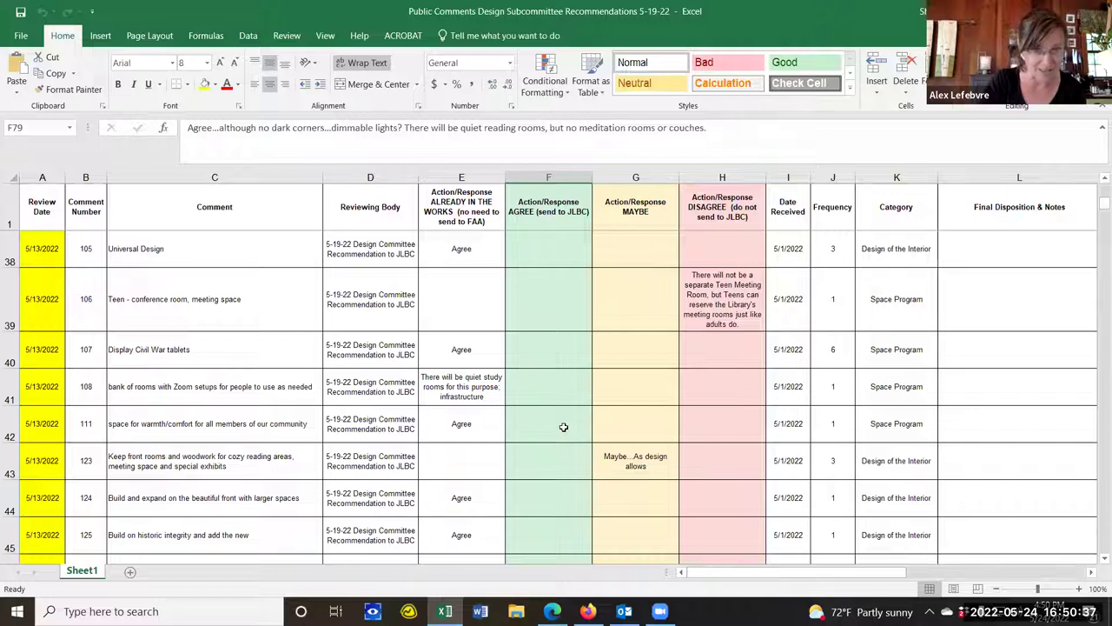
scroll(563, 426, "up", 7)
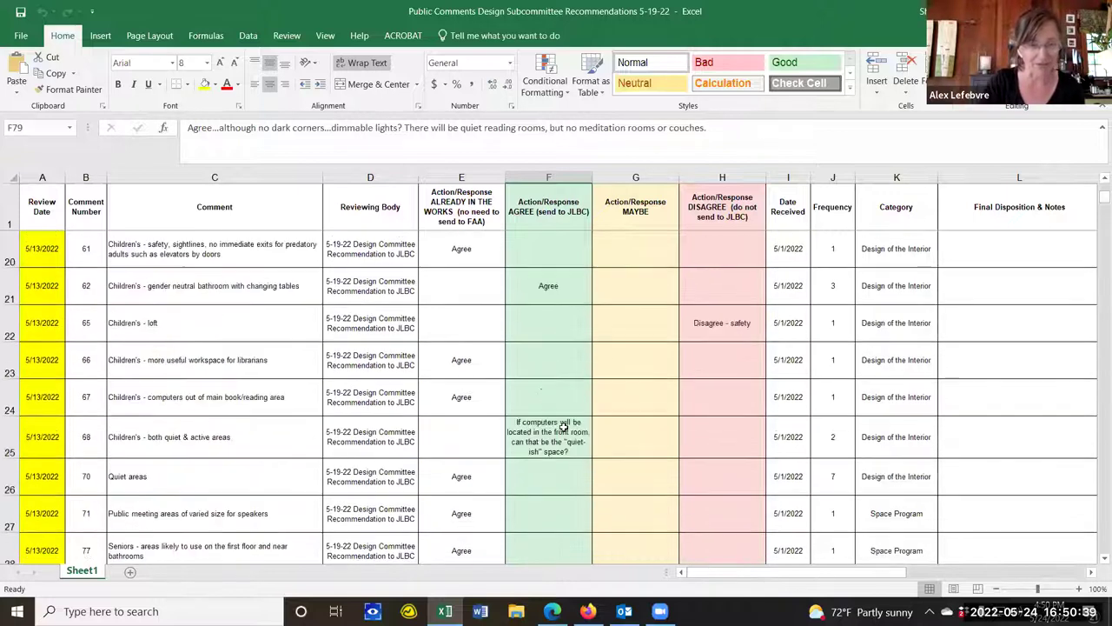
scroll(563, 427, "down", 3)
scroll(563, 427, "down", 1)
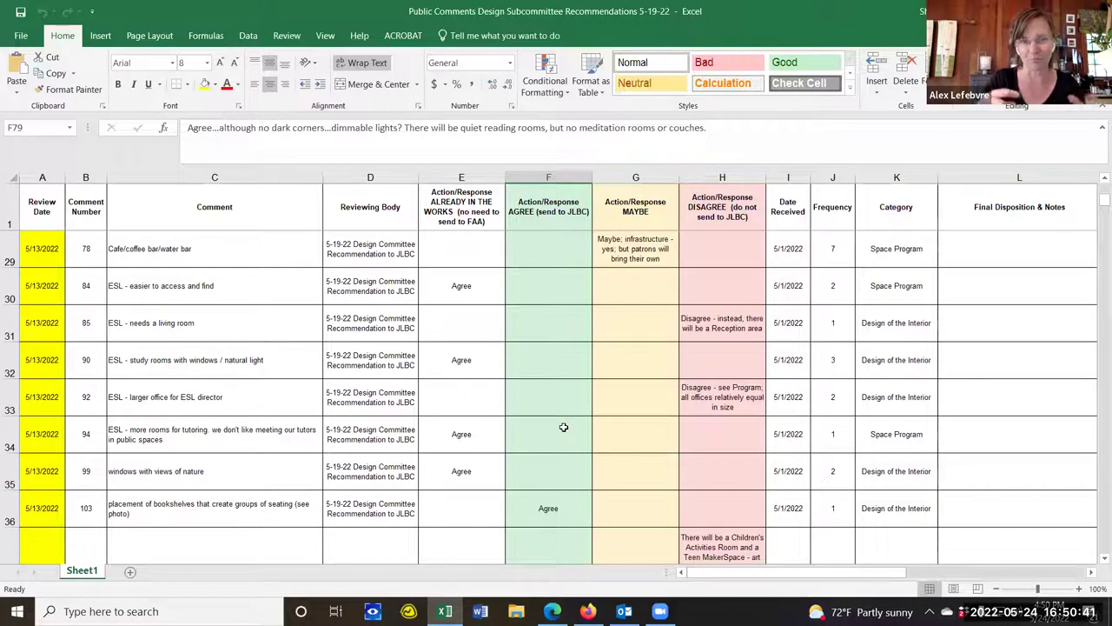
scroll(563, 427, "down", 3)
scroll(563, 427, "down", 4)
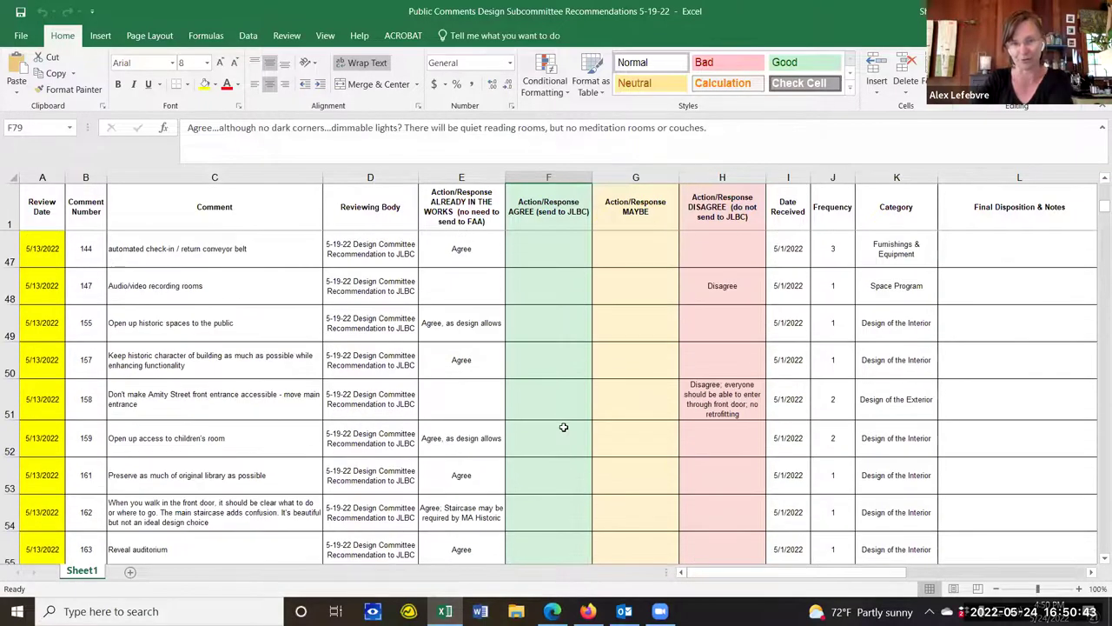
scroll(563, 427, "down", 8)
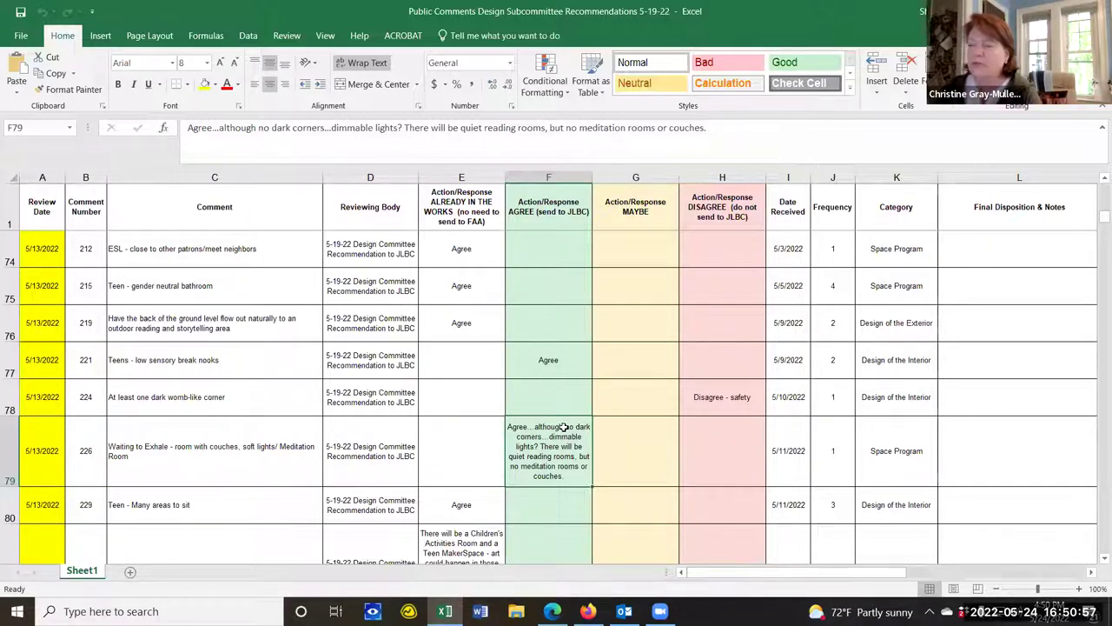
left_click(565, 363)
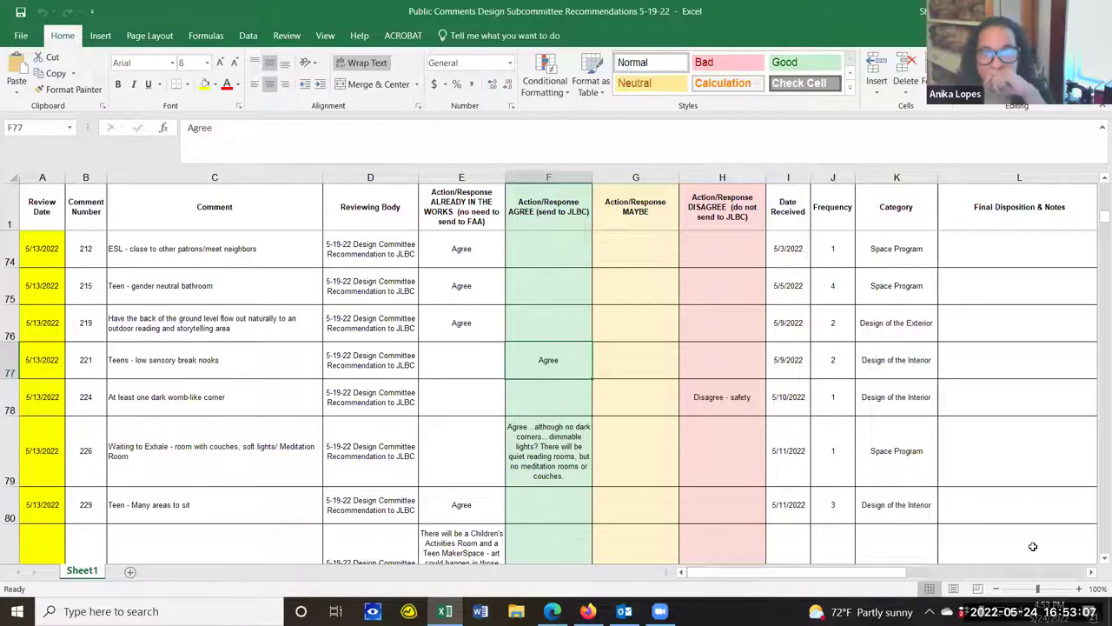
Highlight the whole ALREADY IN THE WORKS (no need to send to FAA) response column.
left_click(487, 171)
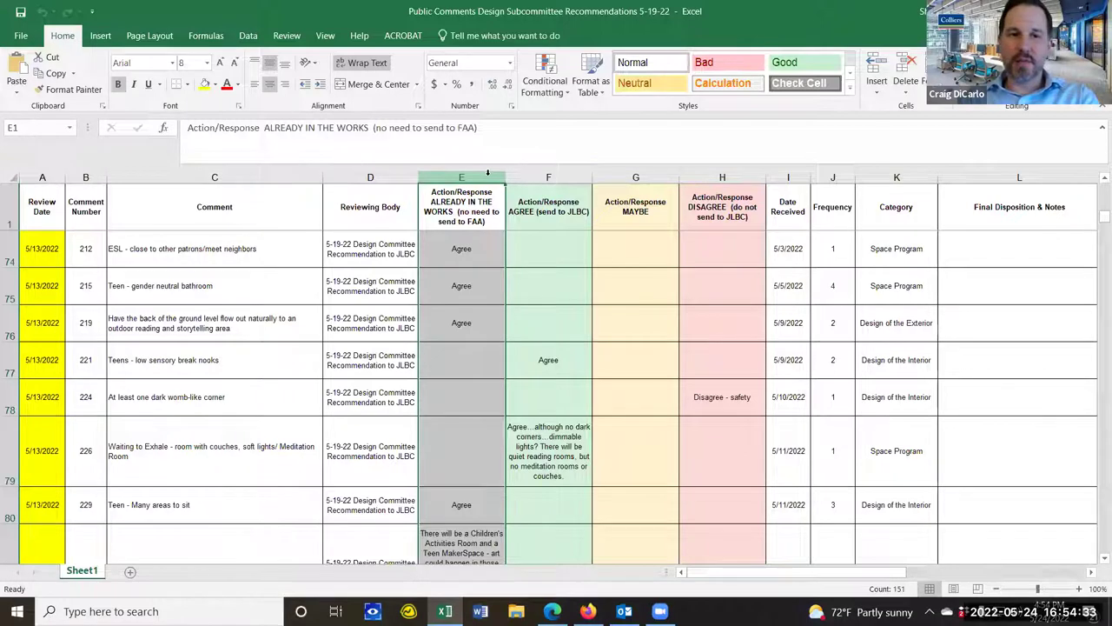
left_click(405, 173)
left_click(474, 170)
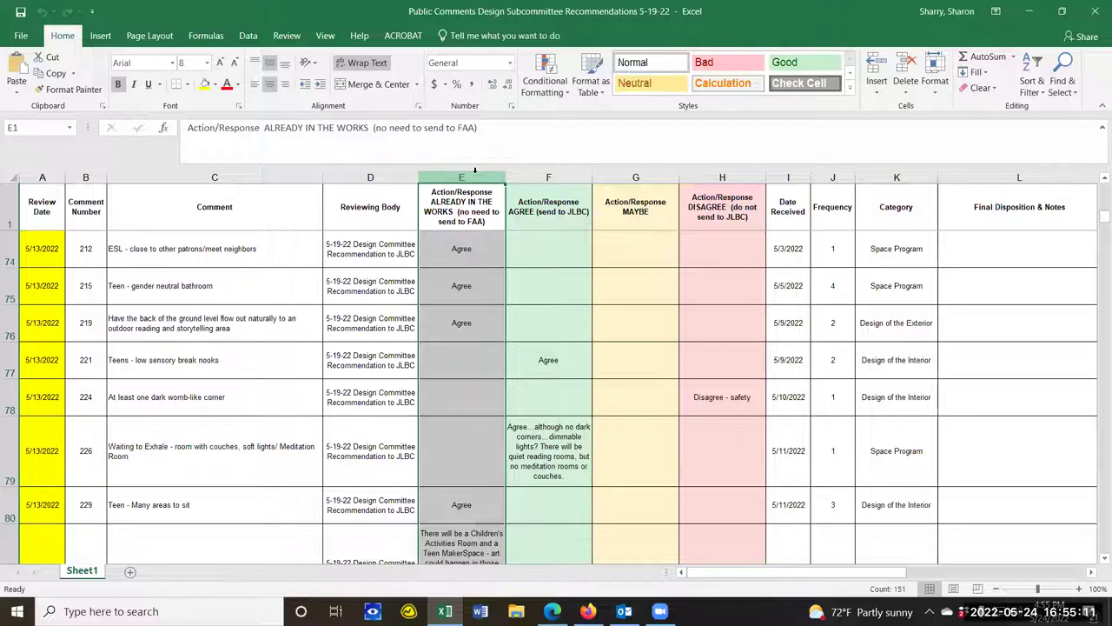
Highlight the MAYBE response column, look through its entries, and select the MAYBE response for comment 123.
left_click(657, 174)
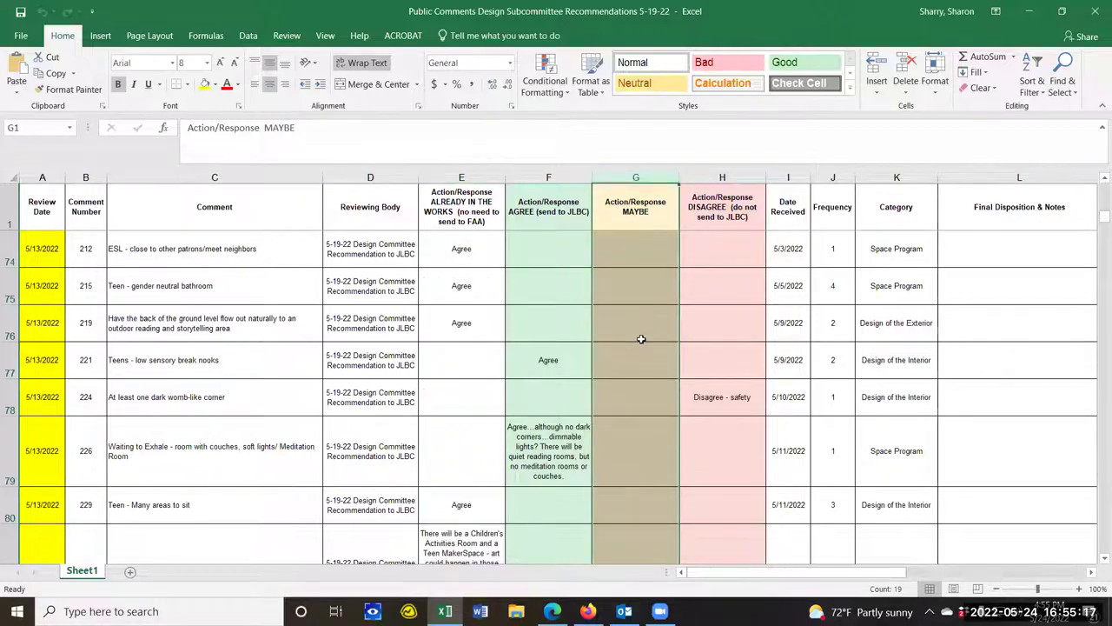
scroll(640, 339, "down", 3)
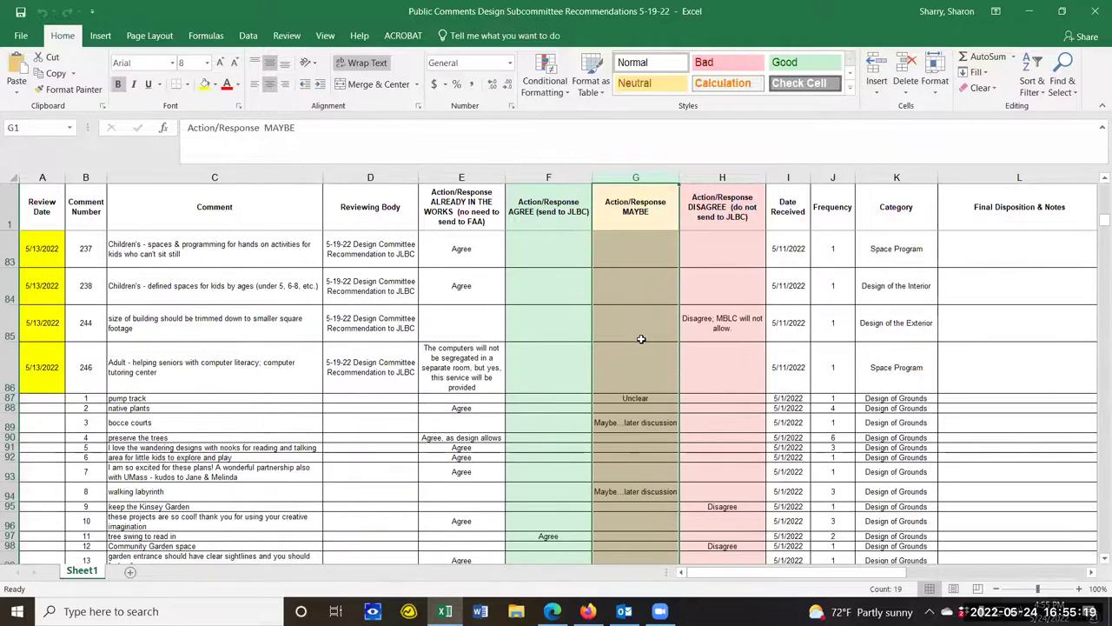
scroll(640, 339, "up", 15)
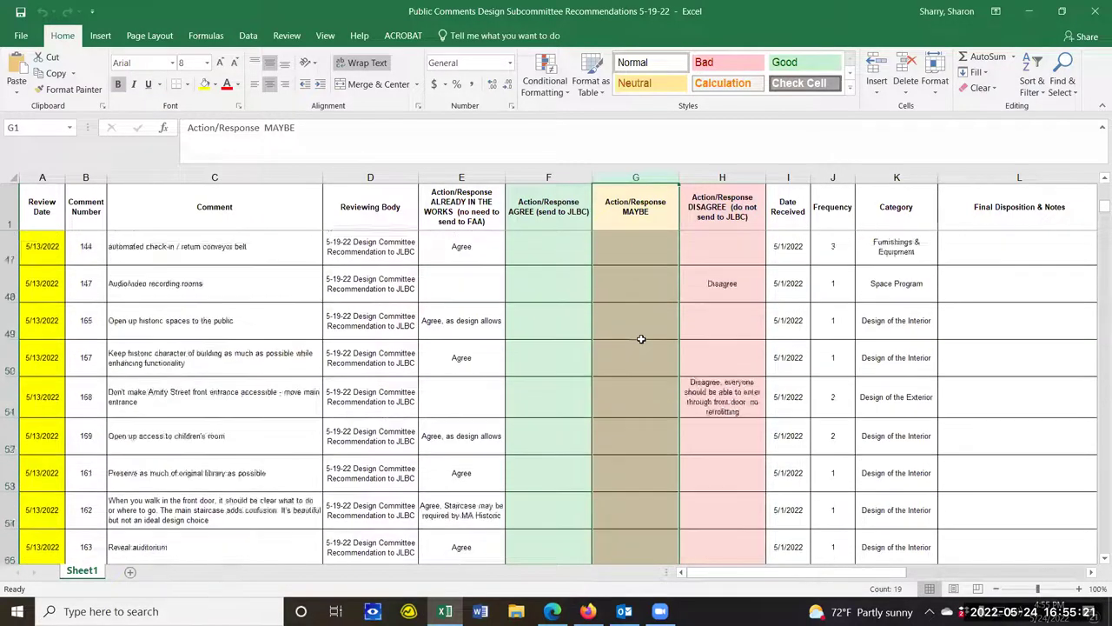
left_click(643, 468)
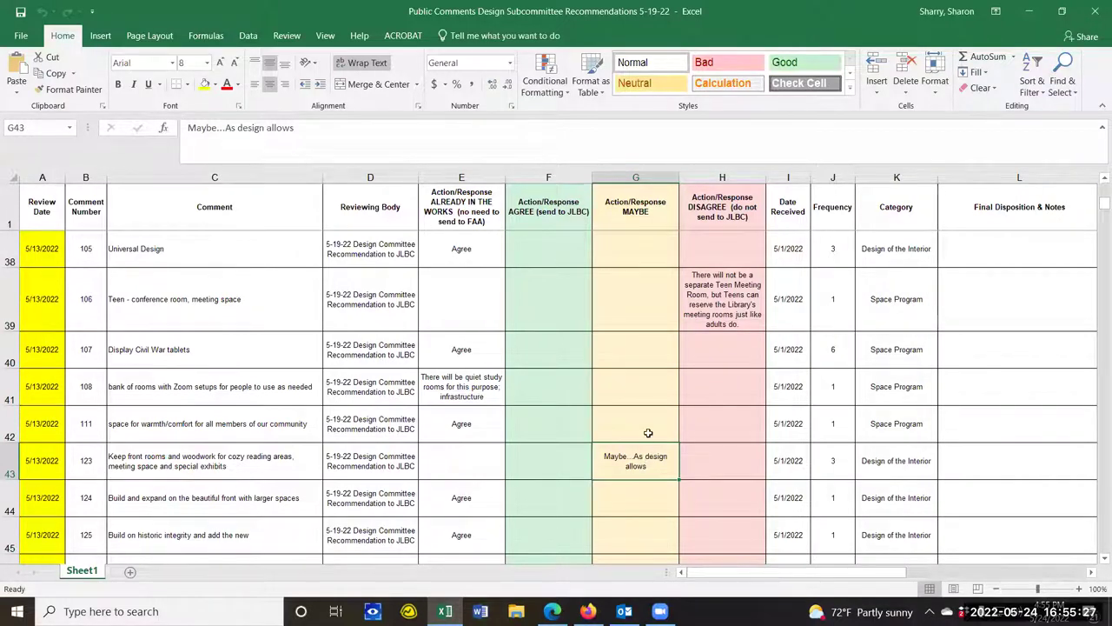
Select the MAYBE responses for comments 78, 57 and 28 one after another to review them, working back to the first row.
scroll(647, 433, "up", 3)
scroll(647, 433, "up", 3)
scroll(641, 478, "down", 3)
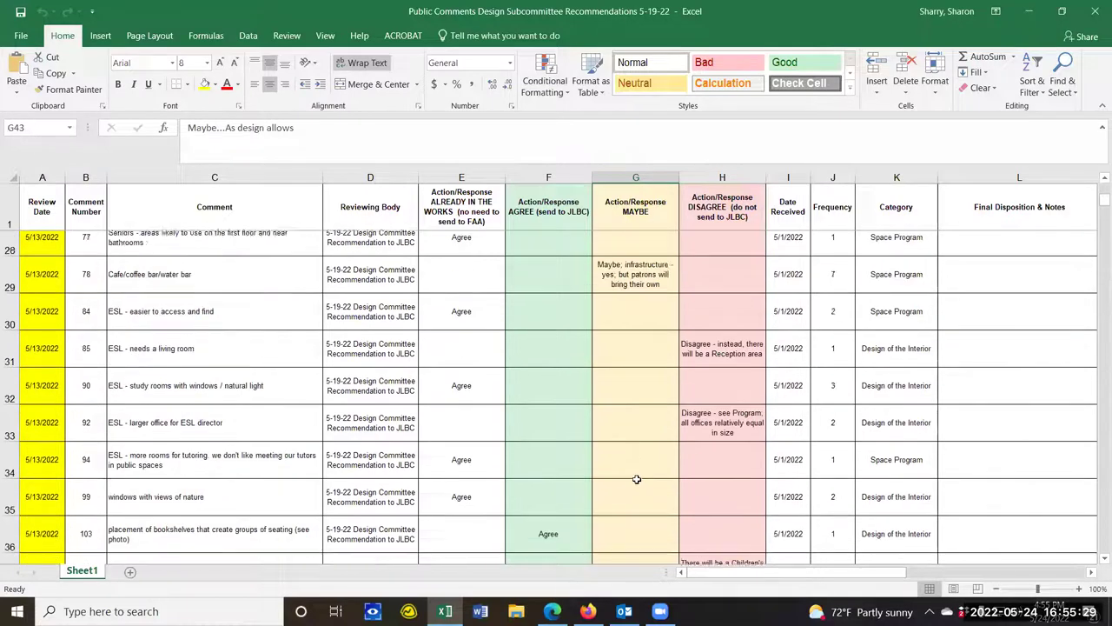
left_click(647, 245)
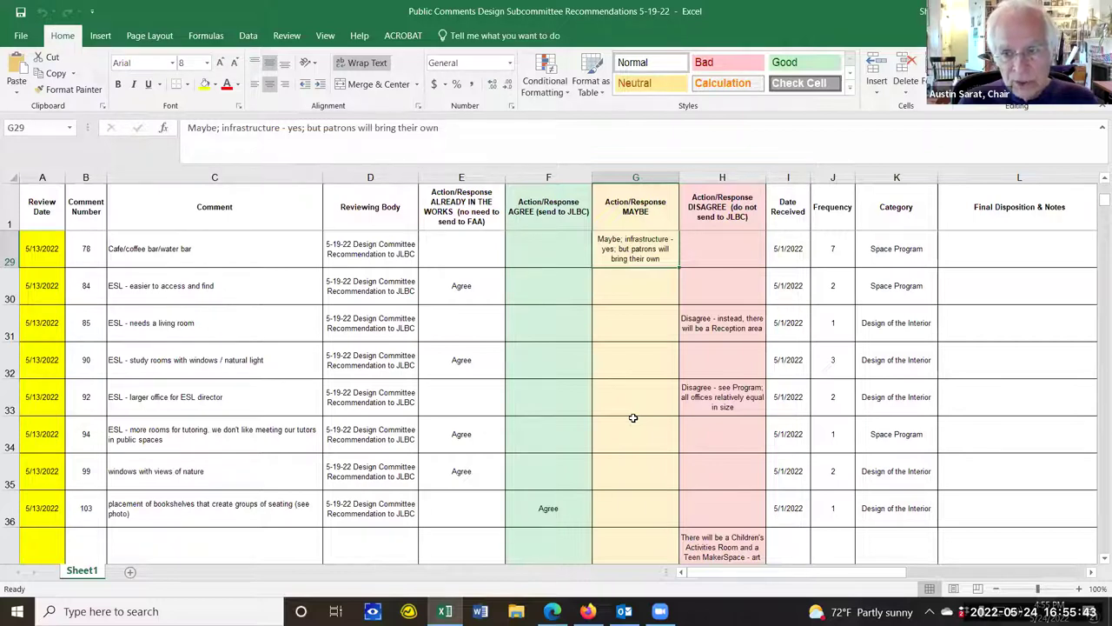
scroll(633, 418, "up", 3)
scroll(634, 418, "up", 3)
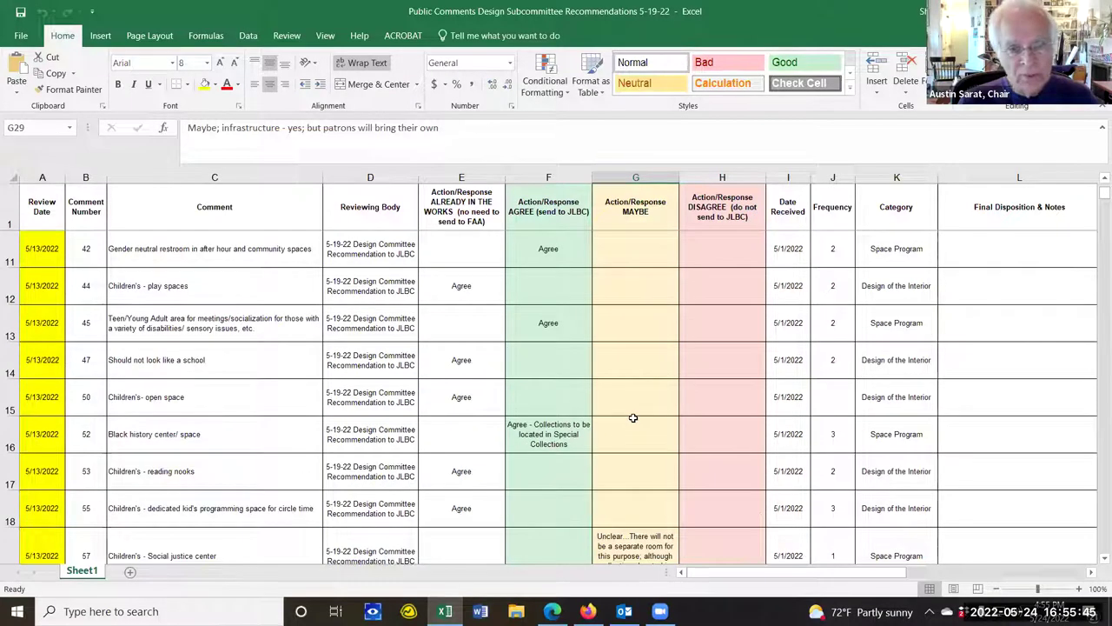
left_click(630, 547)
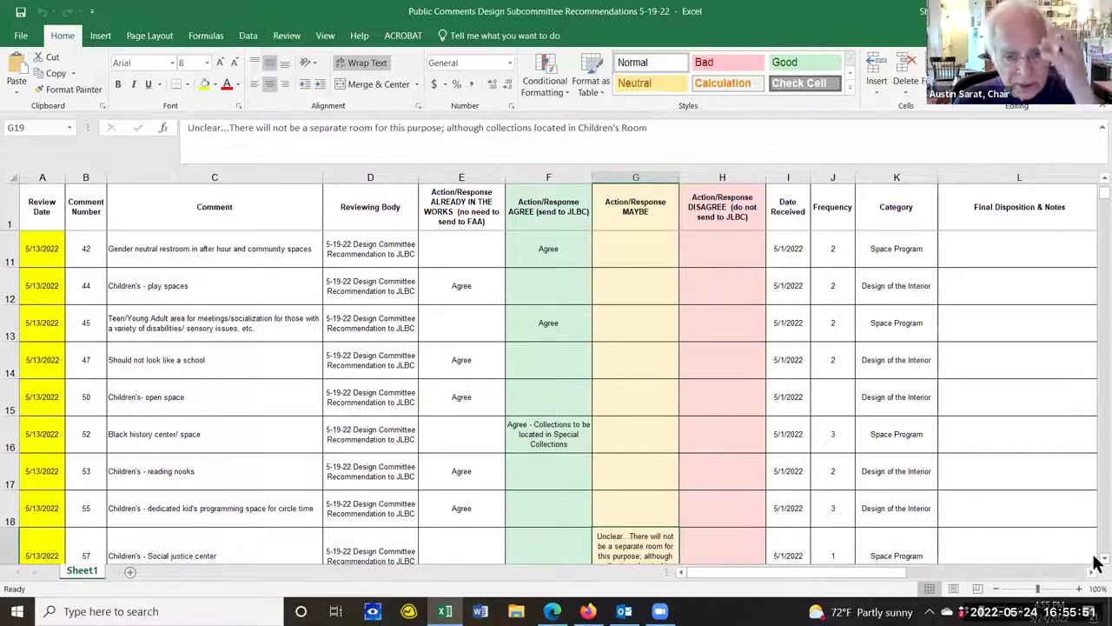
scroll(1097, 562, "down", 4)
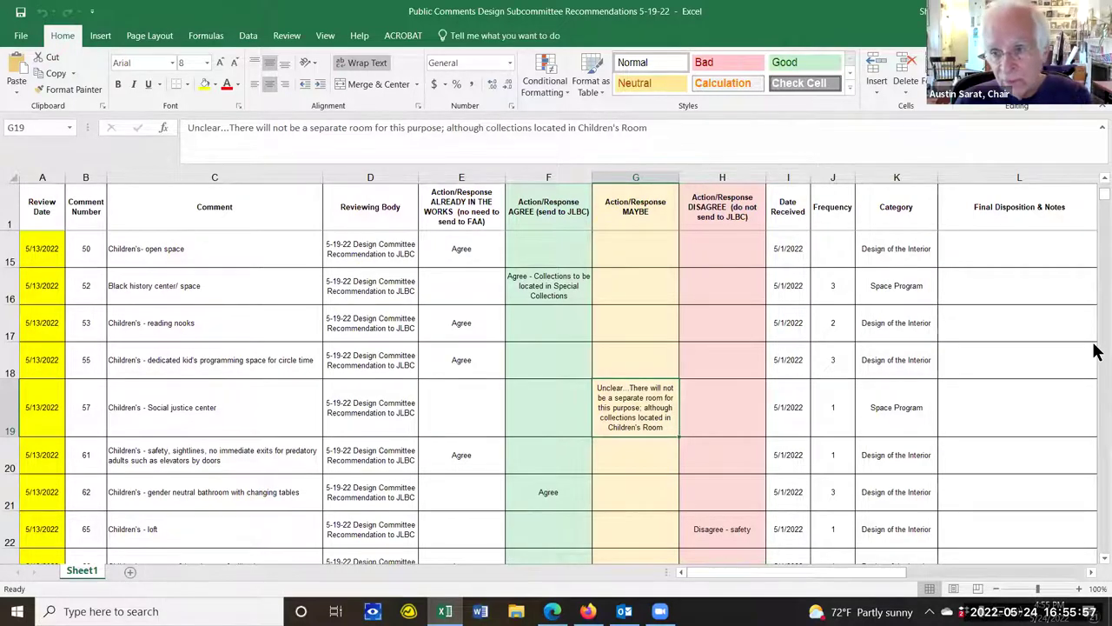
scroll(1093, 351, "up", 3)
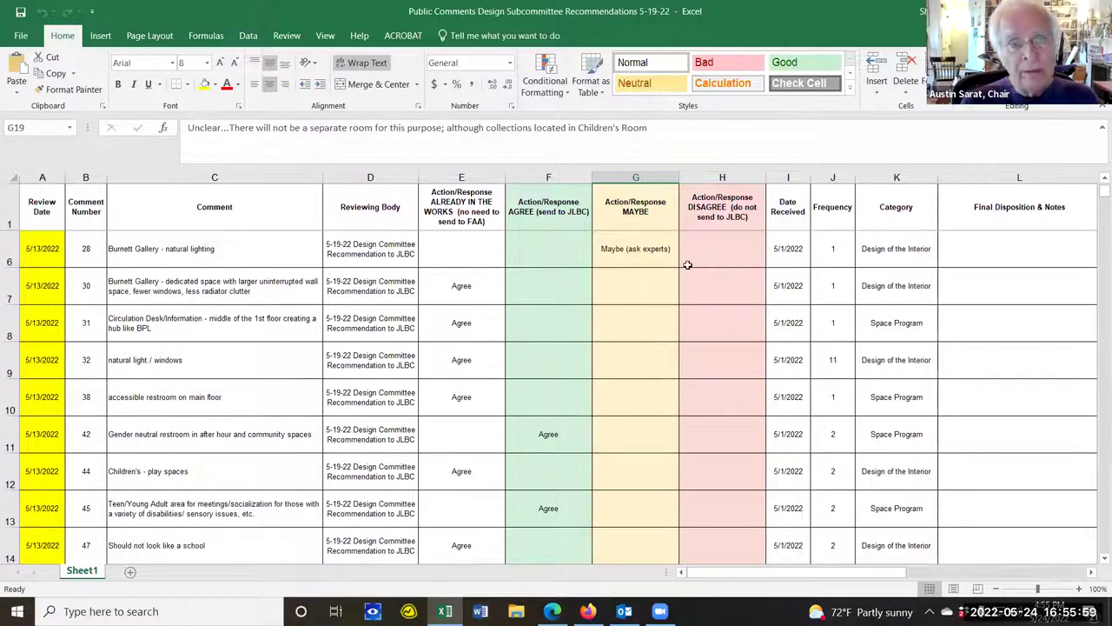
left_click(656, 258)
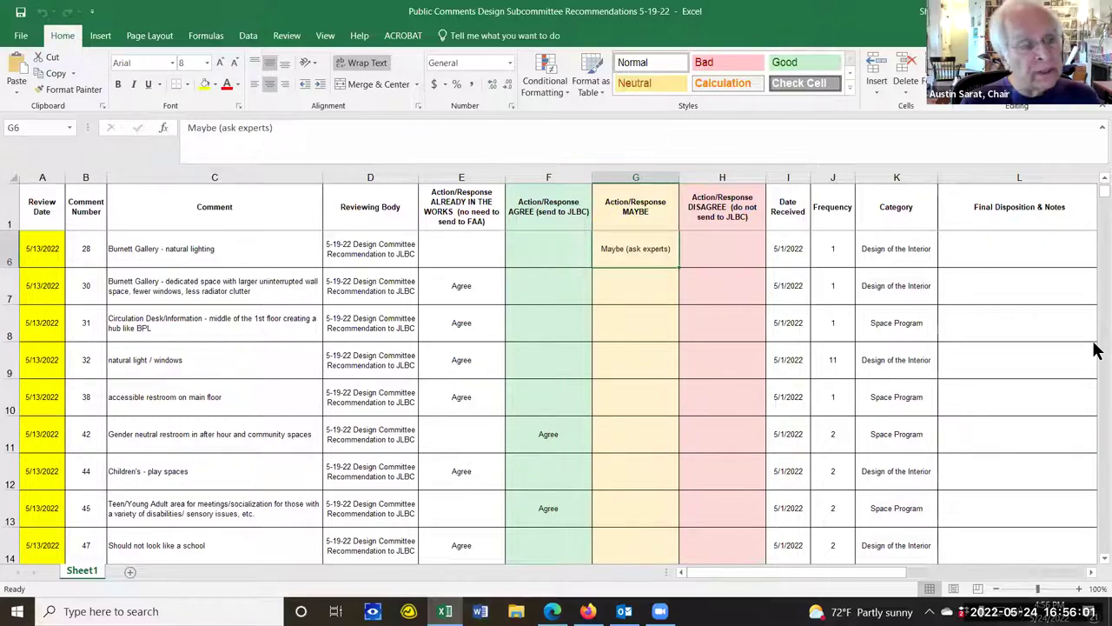
scroll(1093, 350, "up", 2)
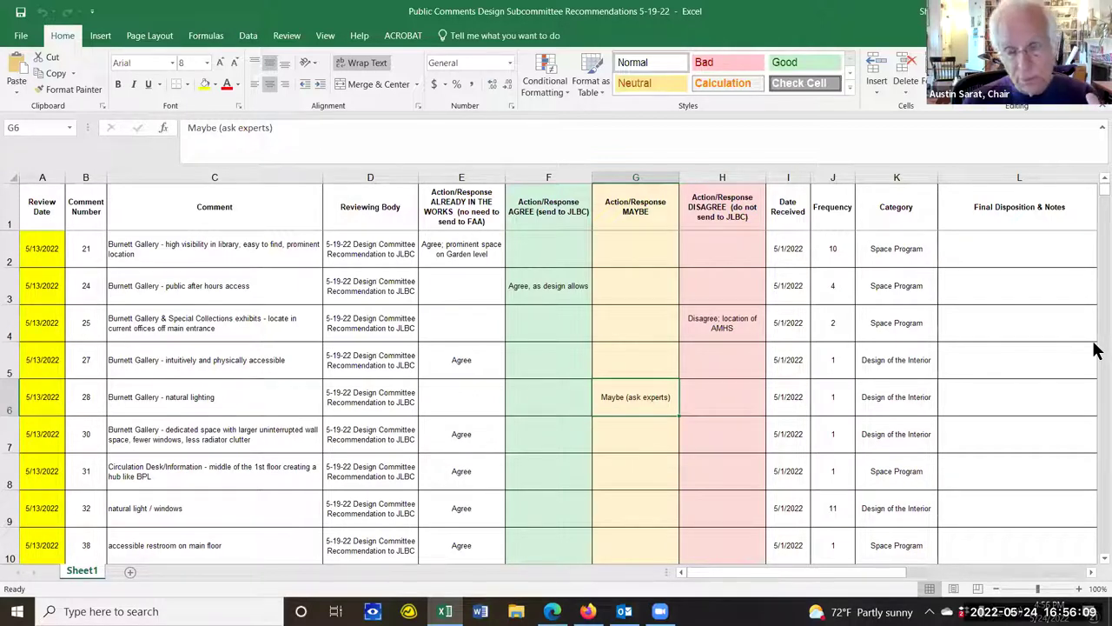
Select the MAYBE response for comment 57 (Children's - Social justice center) and look over the neighbouring rows.
left_click(571, 172)
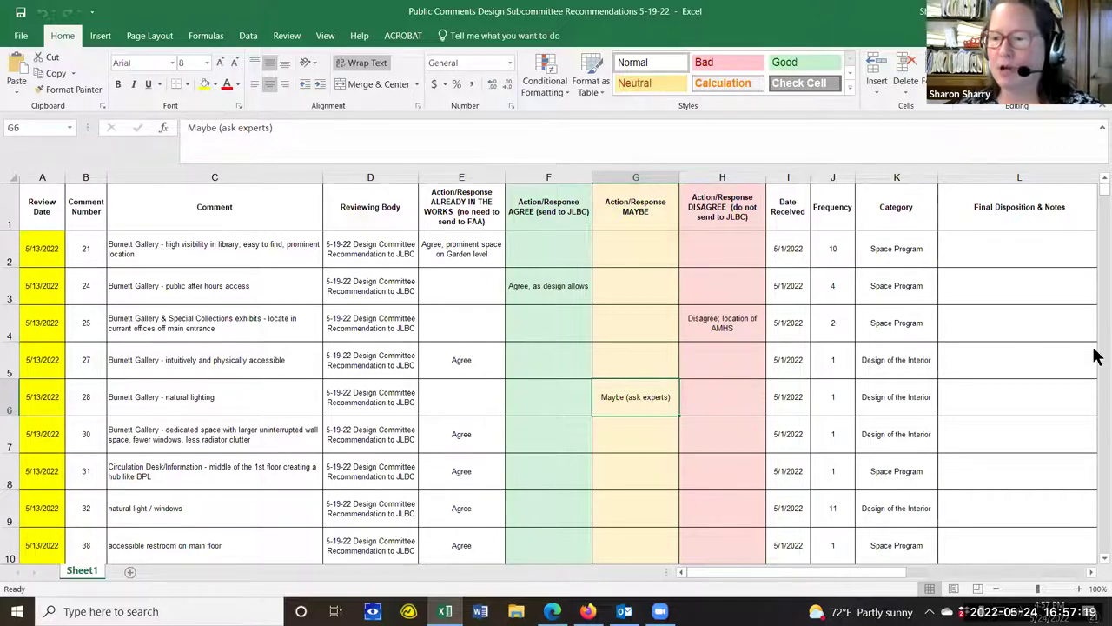
scroll(1095, 347, "down", 6)
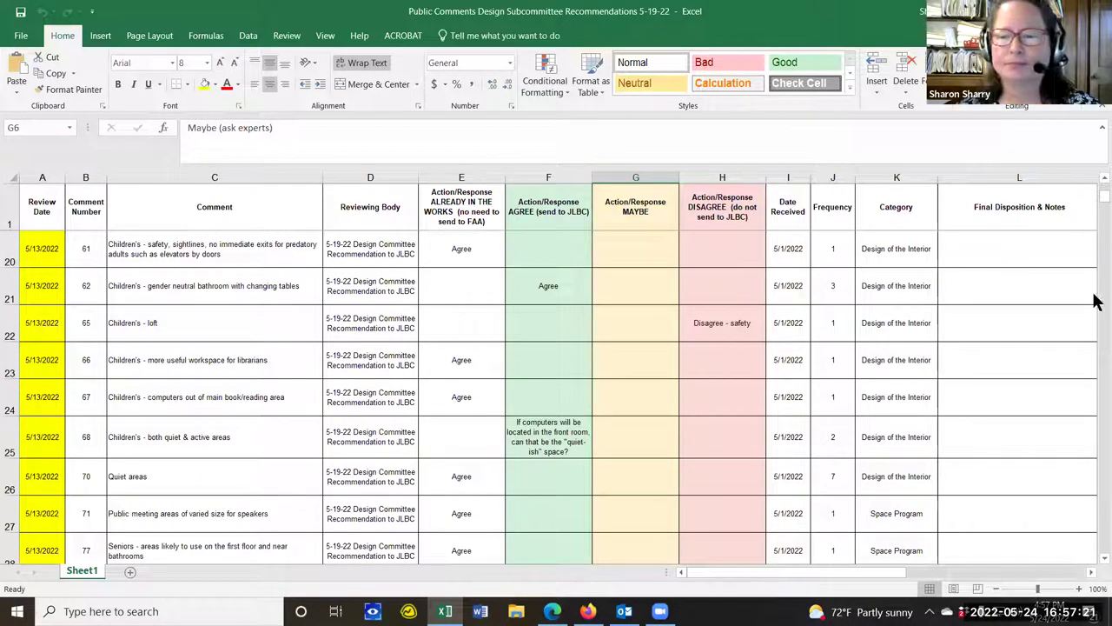
scroll(636, 300, "up", 2)
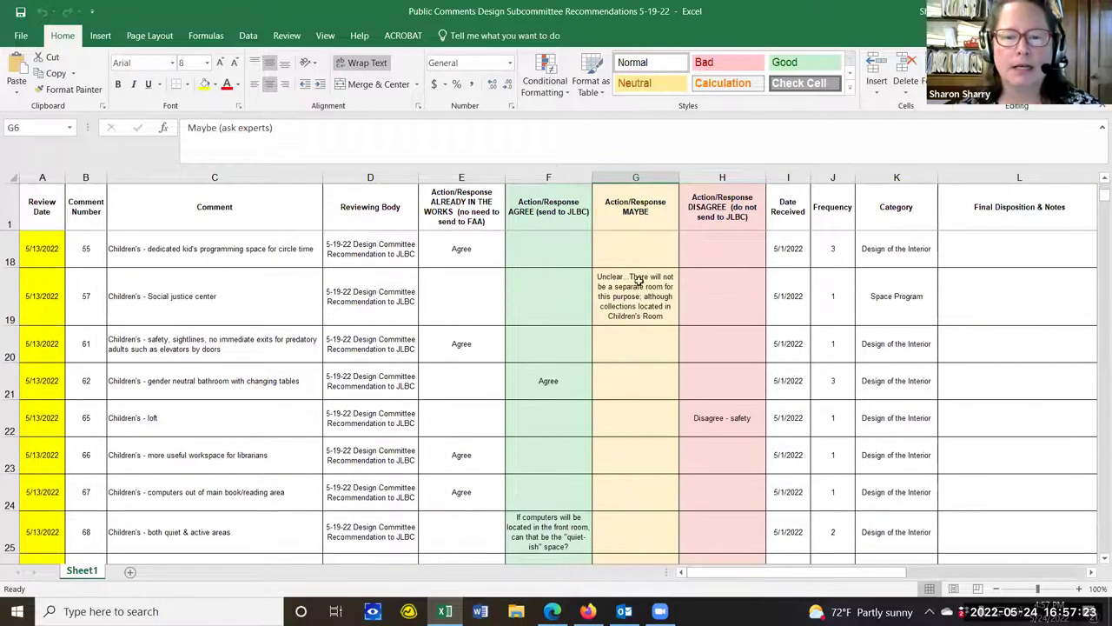
left_click(615, 300)
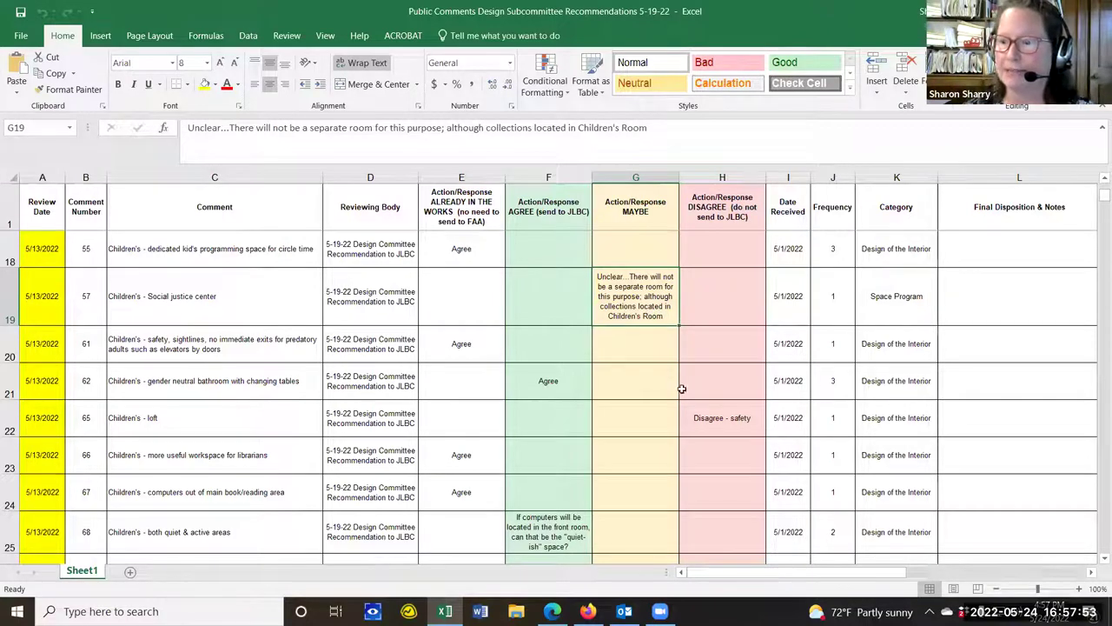
scroll(1096, 563, "down", 2)
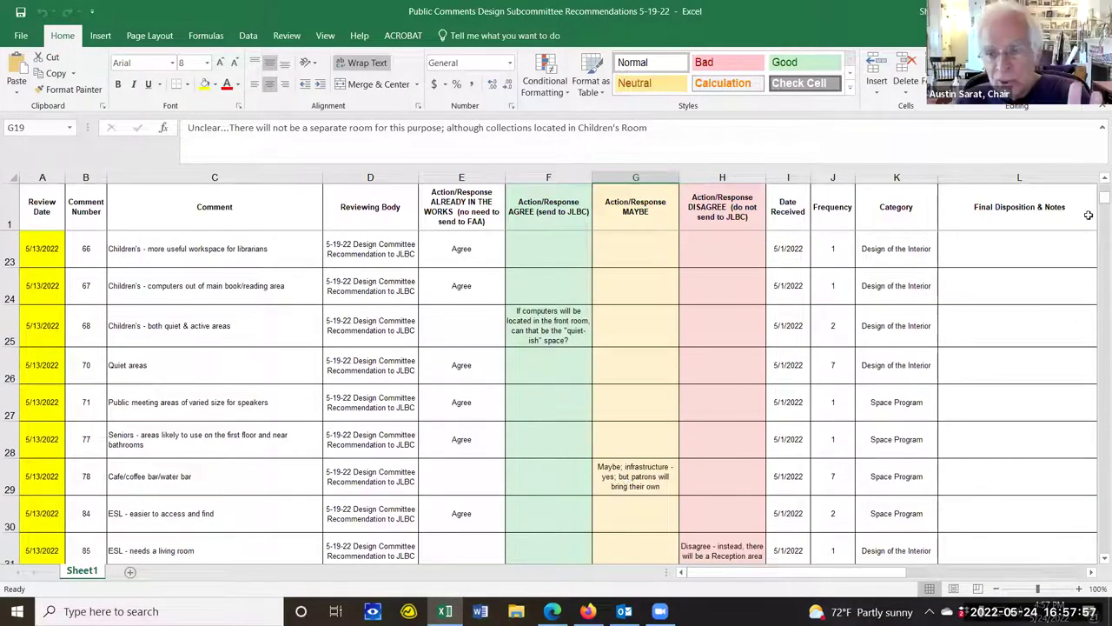
left_click(1097, 184)
left_click(1097, 184)
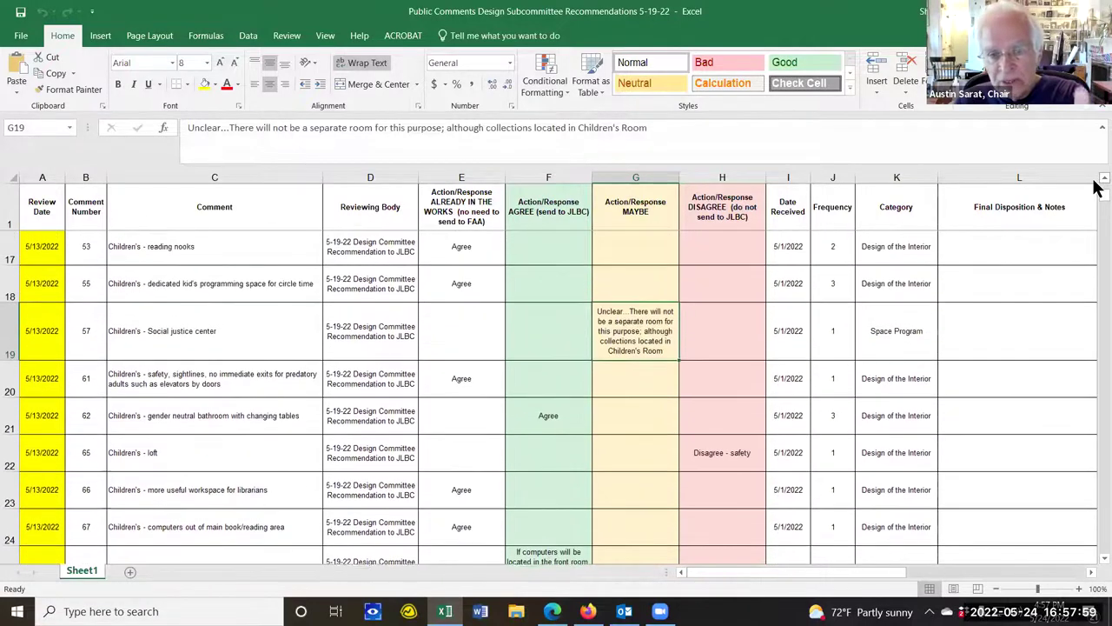
left_click(1096, 184)
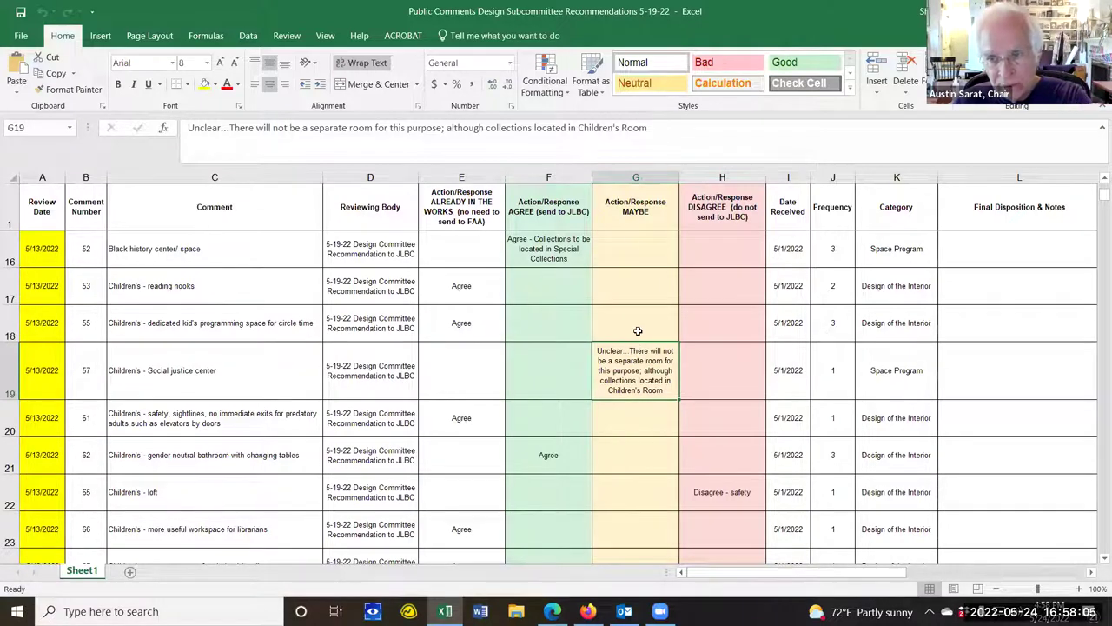
Move the "Maybe (ask experts)" response for comment 28 into the AGREE column and fill that cell yellow.
scroll(638, 331, "up", 5)
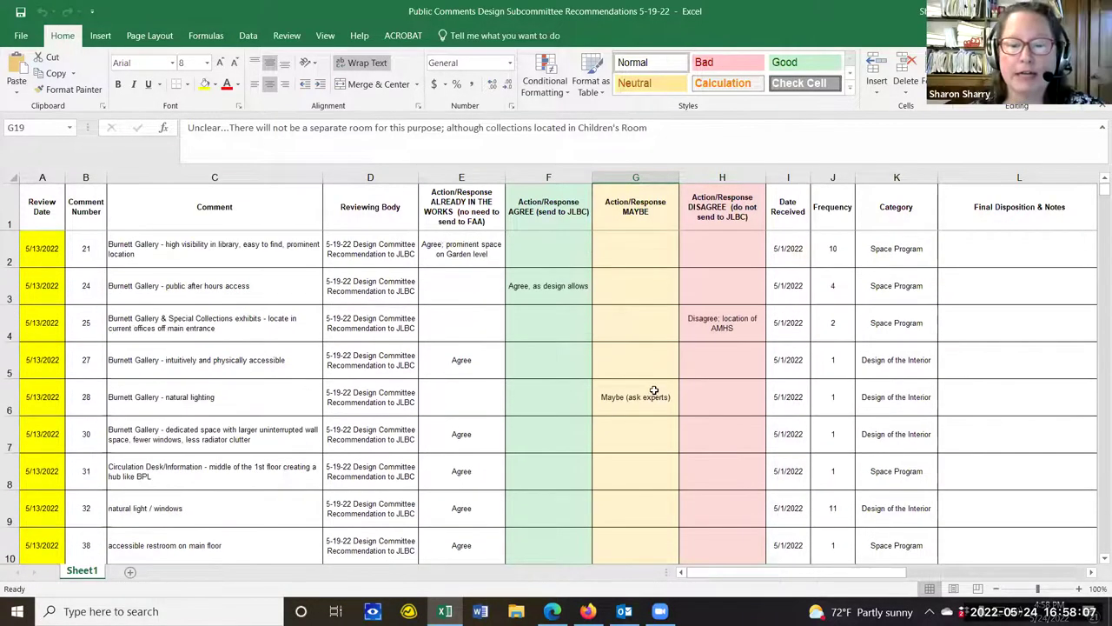
left_click(655, 387)
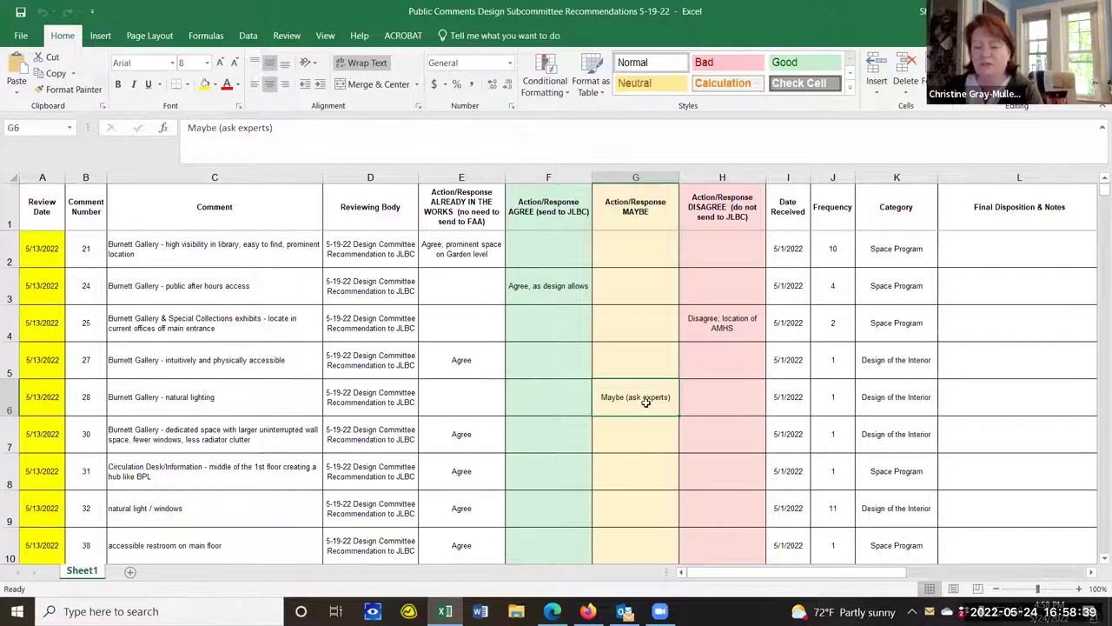
left_click(54, 56)
left_click(543, 393)
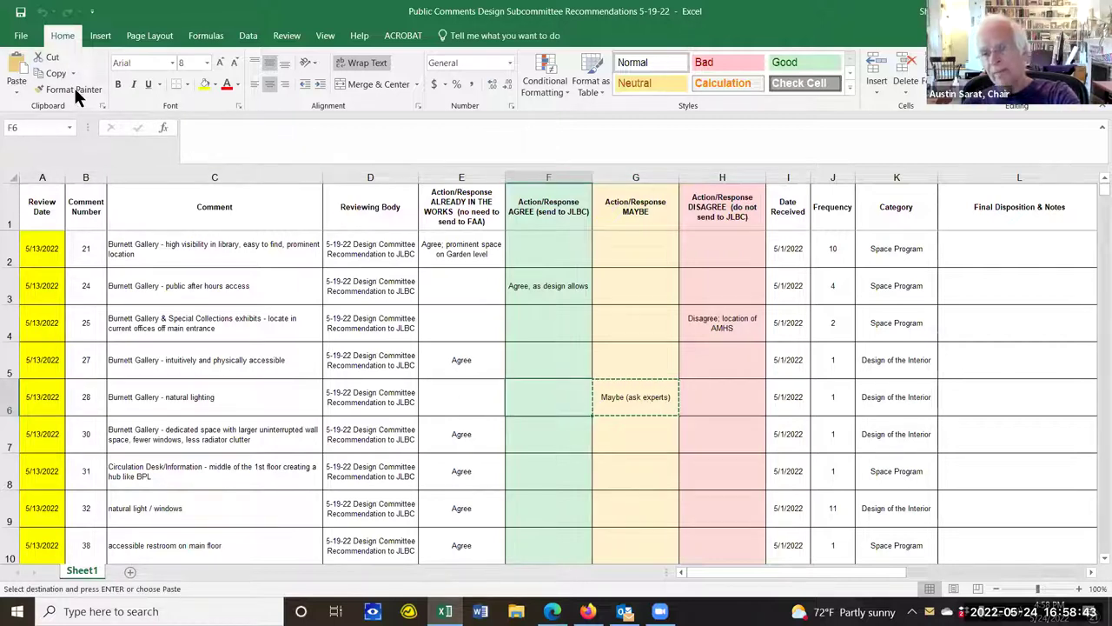
left_click(17, 65)
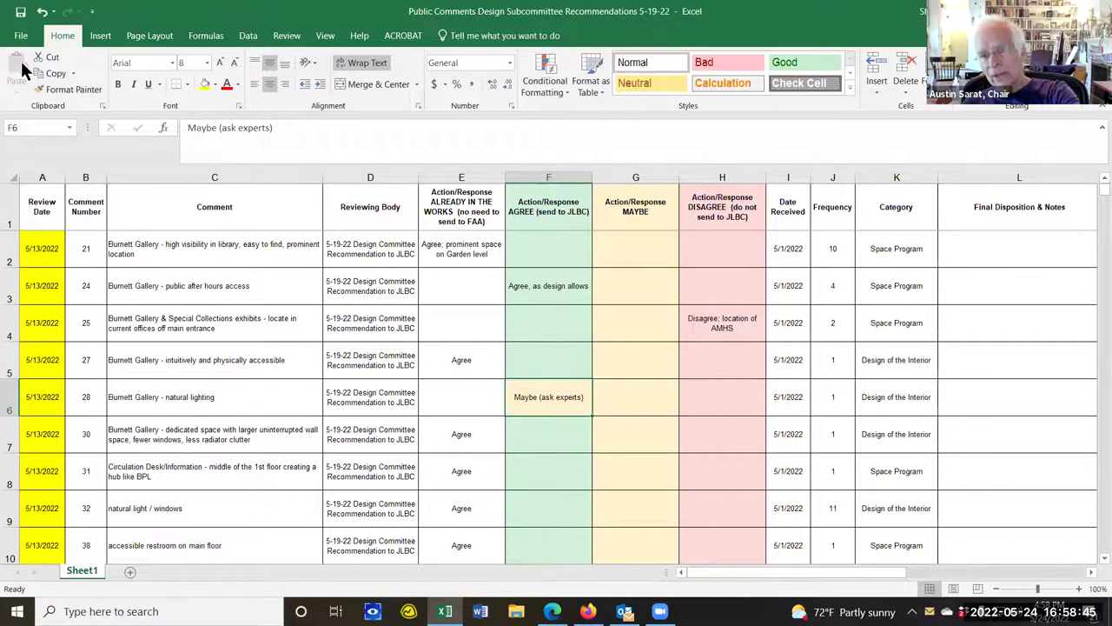
left_click(205, 84)
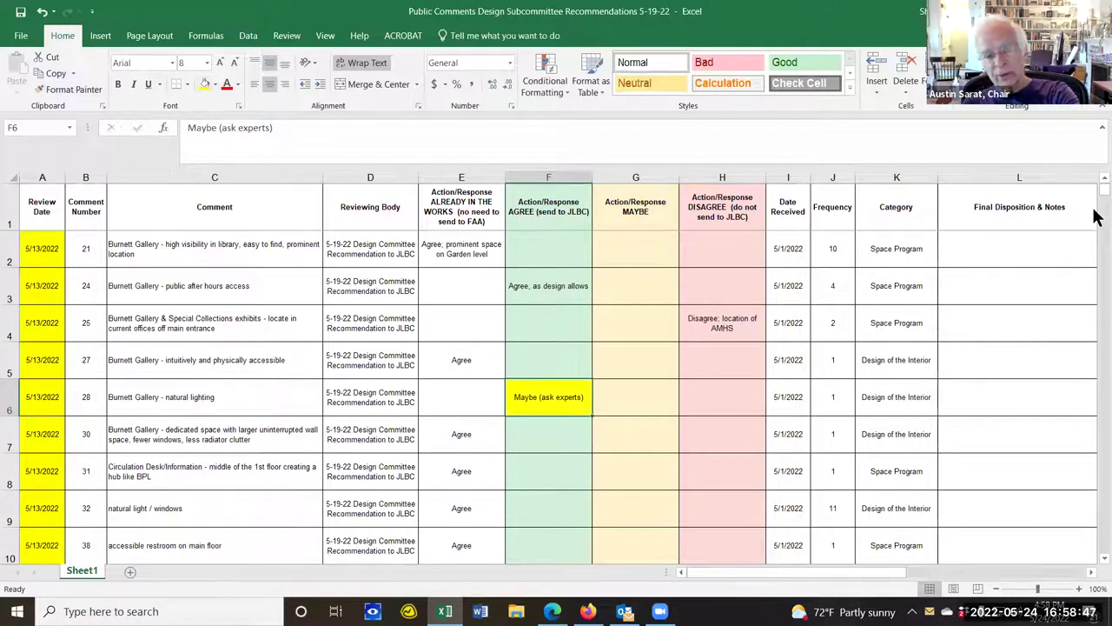
Return to the MAYBE response for comment 57 on the Children's social justice center and select it for review.
scroll(1092, 219, "down", 6)
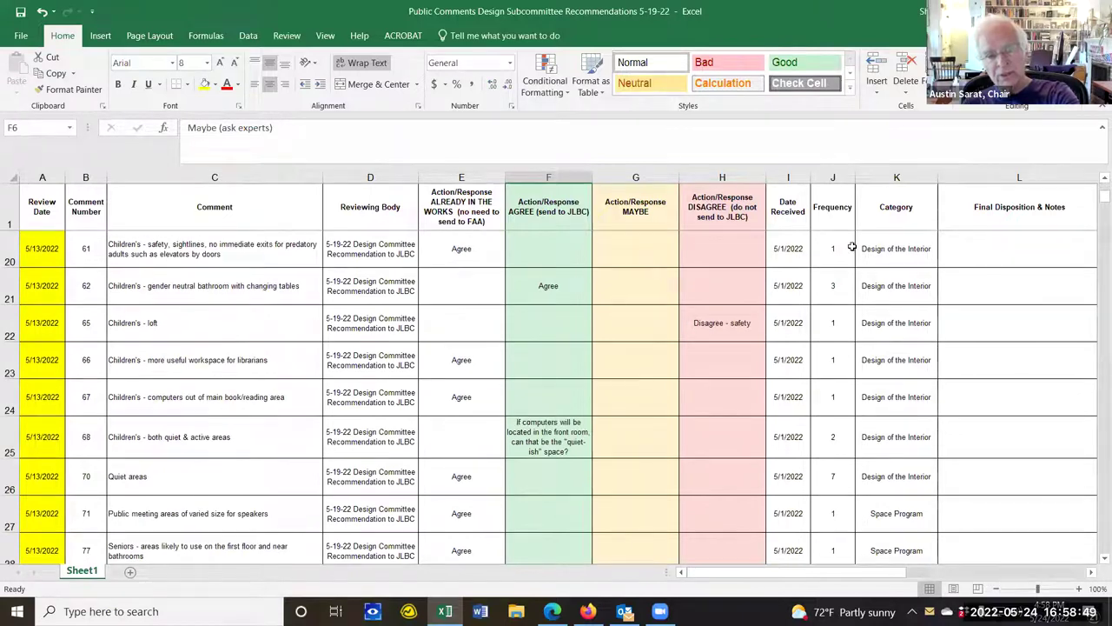
scroll(852, 247, "up", 3)
left_click(643, 538)
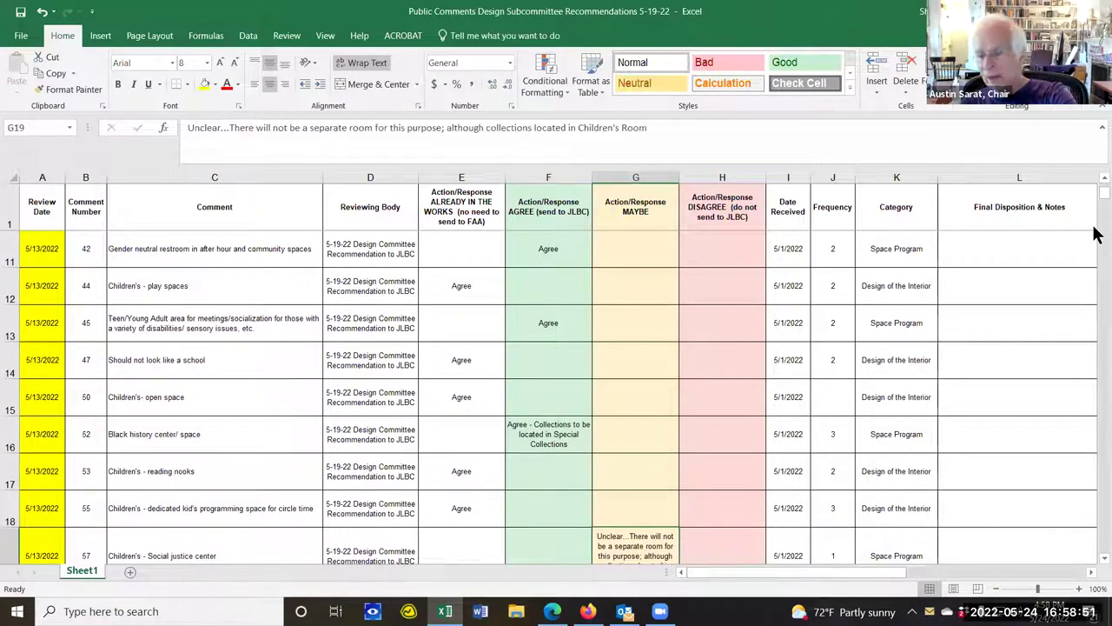
scroll(1095, 563, "down", 2)
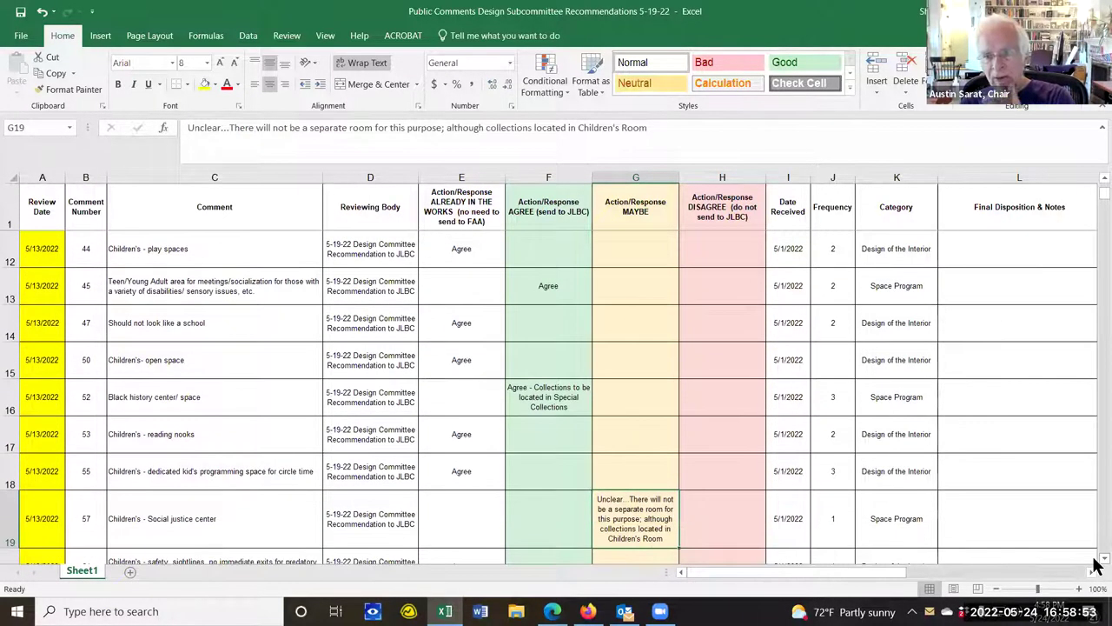
scroll(1095, 563, "down", 1)
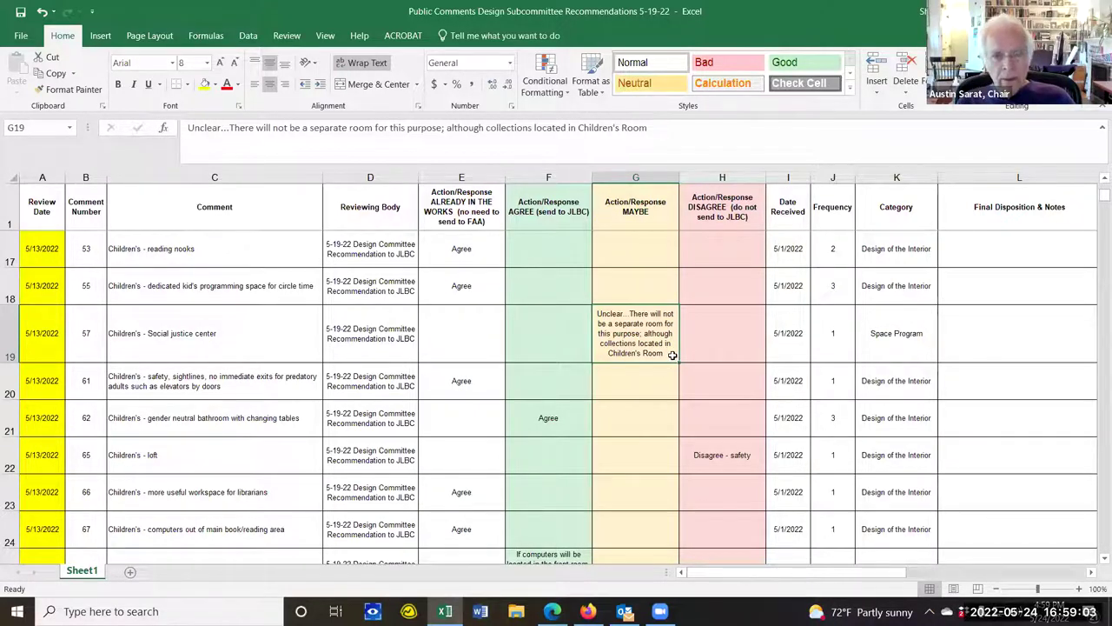
Continue down the MAYBE column and select the response for comment 78 (Cafe/coffee bar/water bar).
left_click(1103, 558)
left_click(1104, 558)
left_click(1103, 558)
left_click(1104, 558)
left_click(1103, 558)
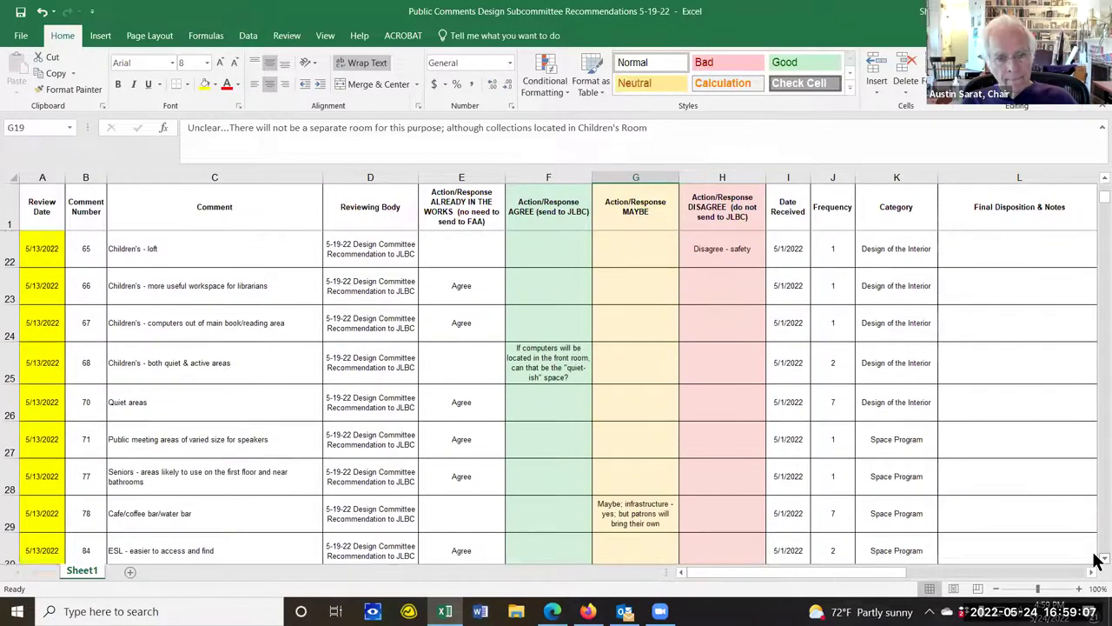
left_click(1104, 558)
left_click(1104, 558)
left_click(1103, 558)
left_click(1103, 558)
left_click(622, 361)
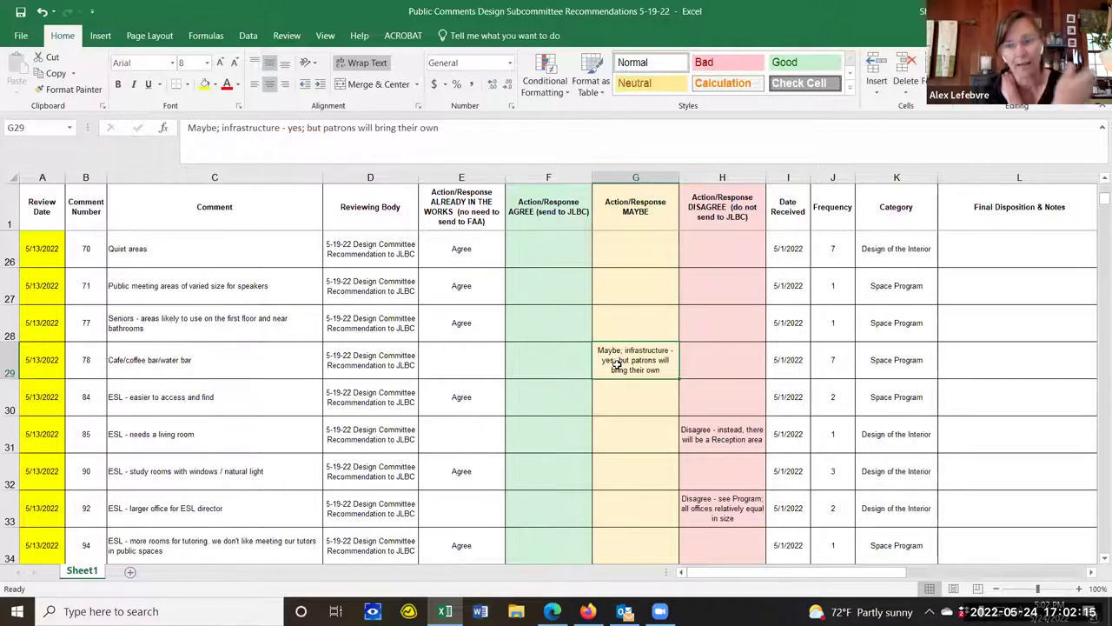
Enter "Infrastructure, plumbing & counter space" as the AGREE response for comment 78, Cafe/coffee bar/water bar.
left_click(547, 348)
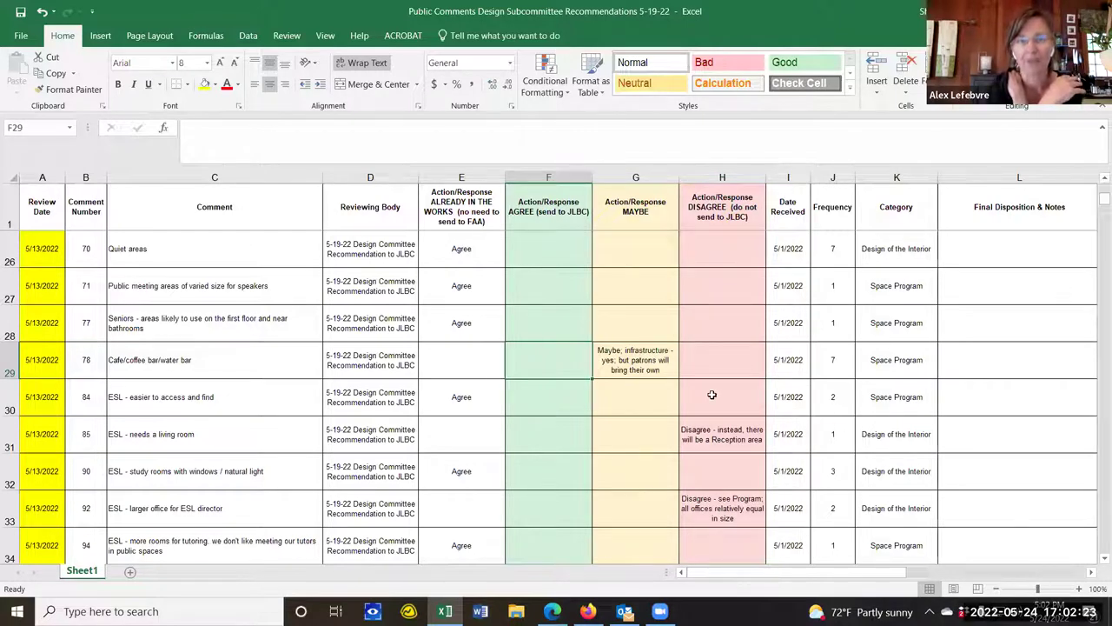
type("In")
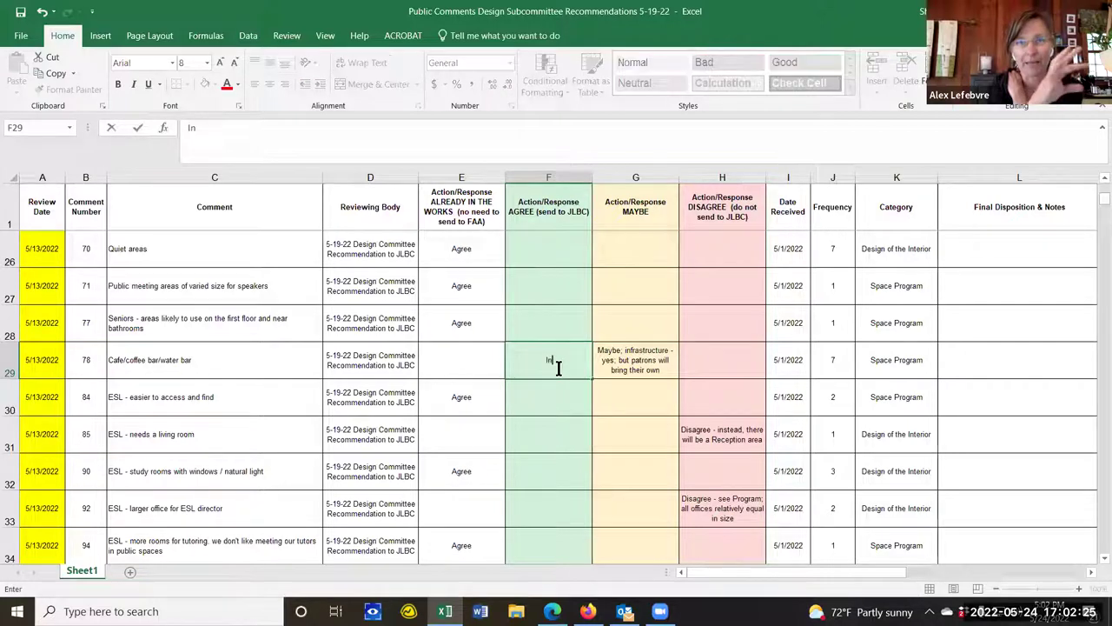
type("frastructure")
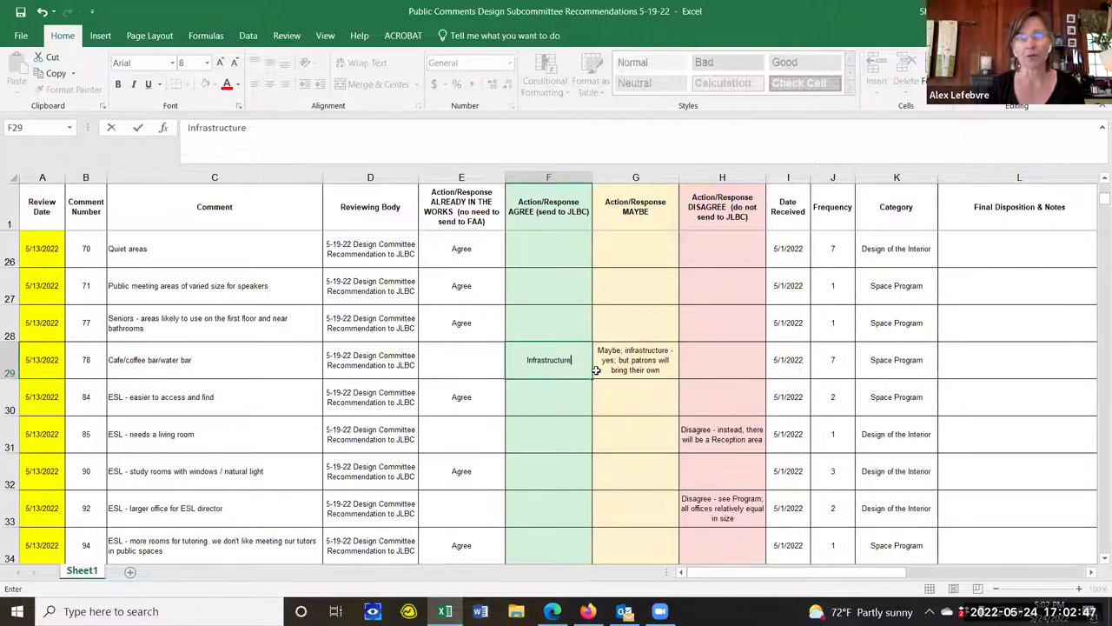
type("plum")
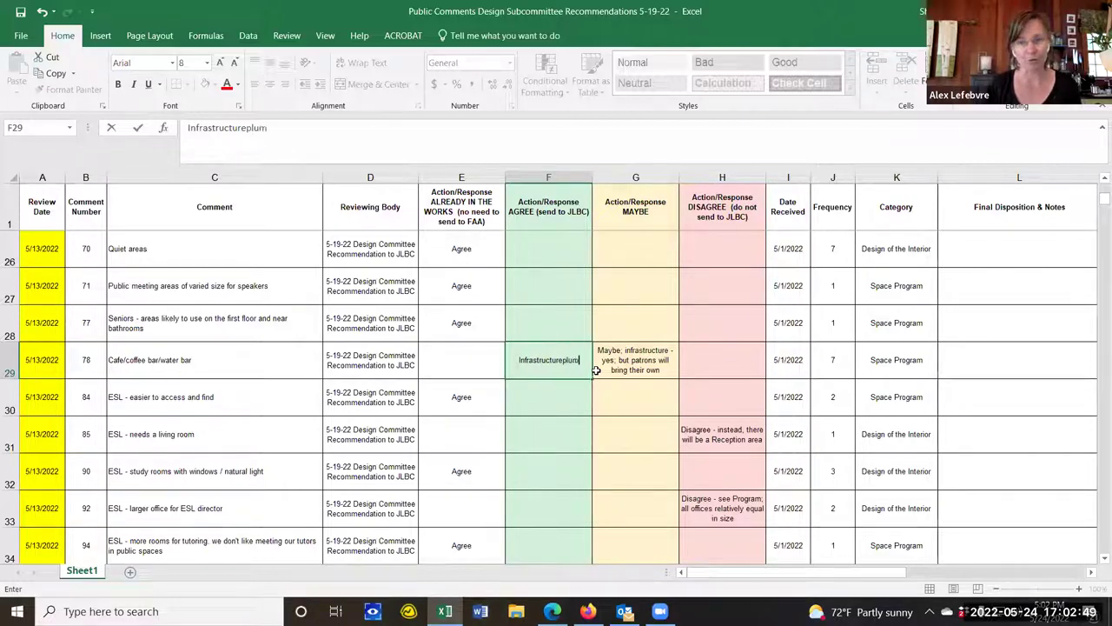
type("bing/c")
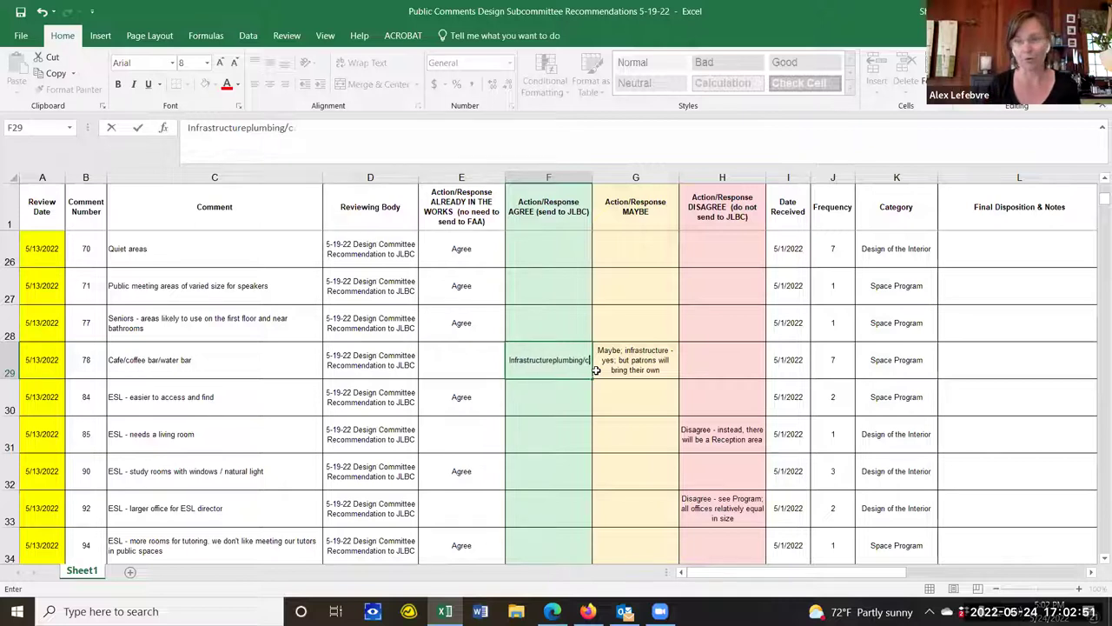
type("ounter space")
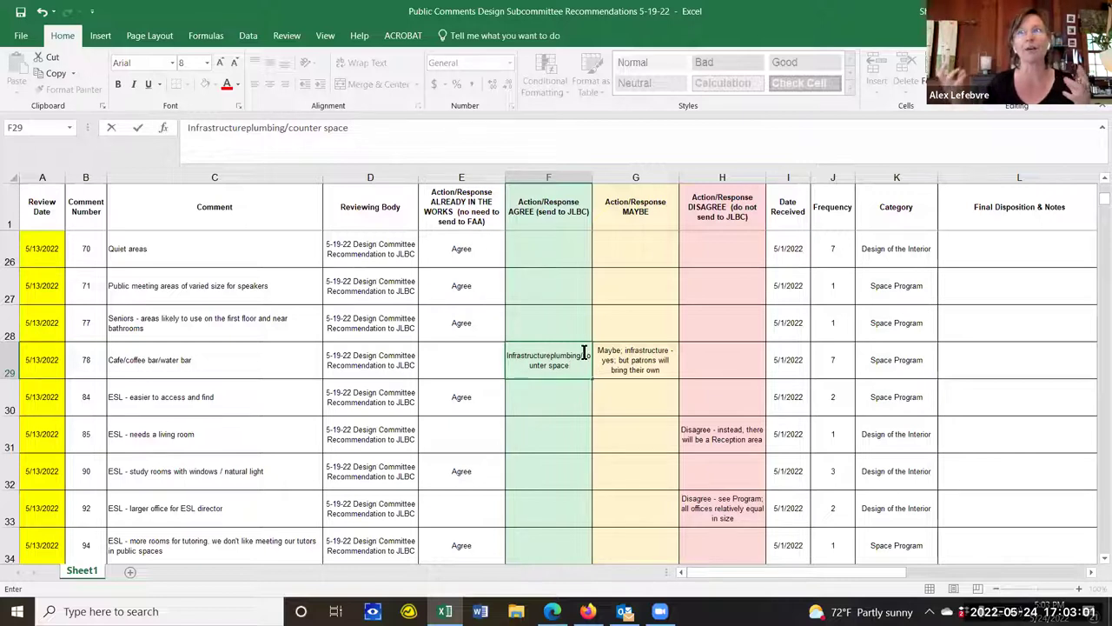
left_click(553, 356)
type(",")
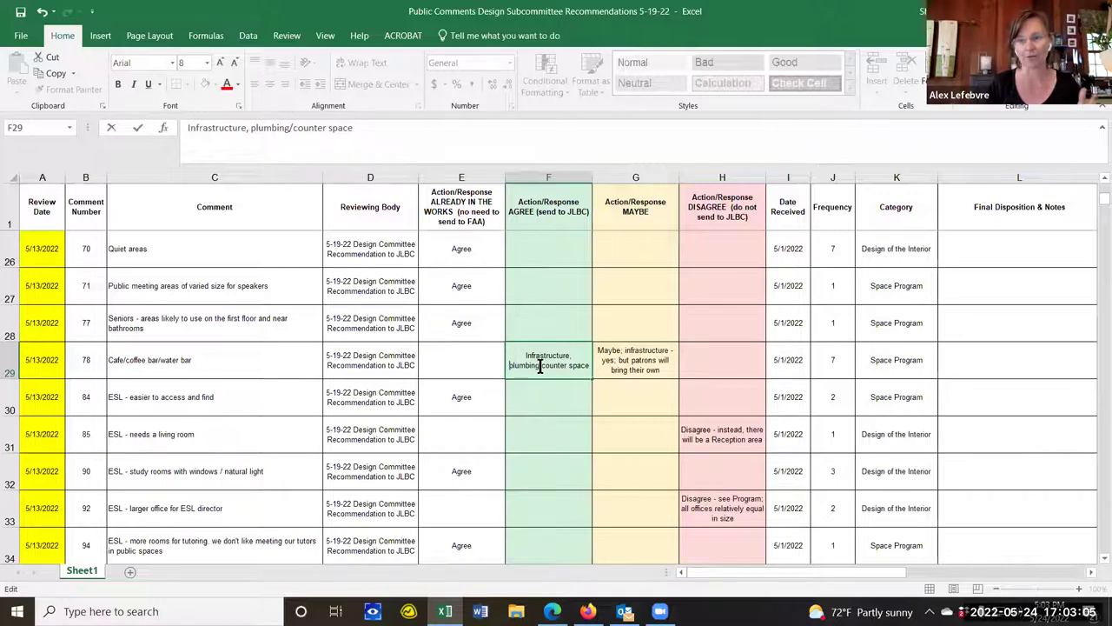
key("BackSpace")
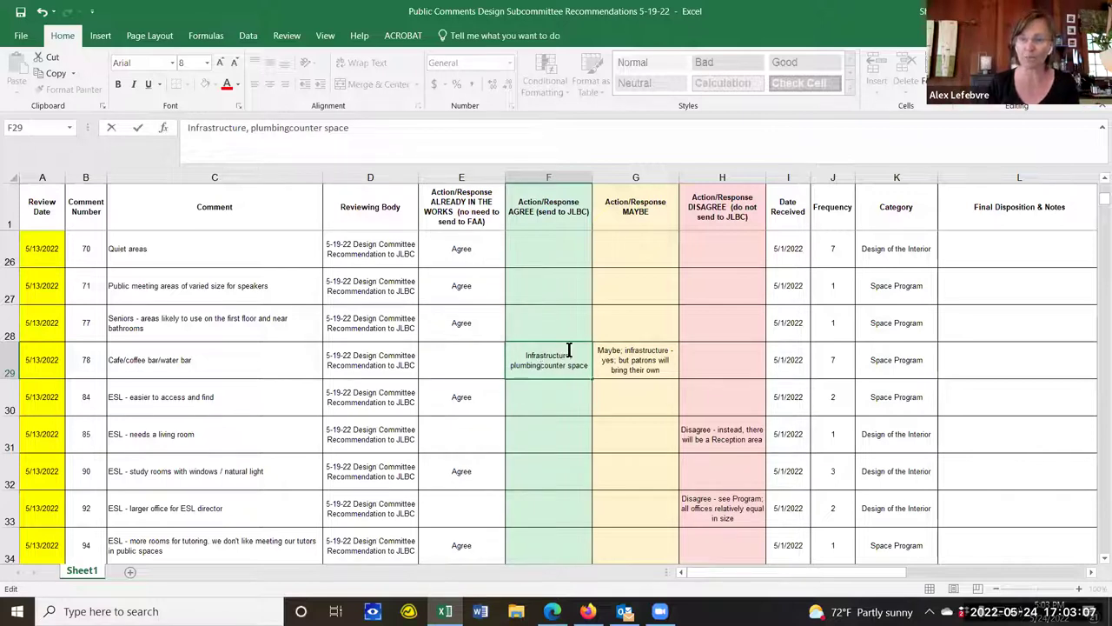
type("&")
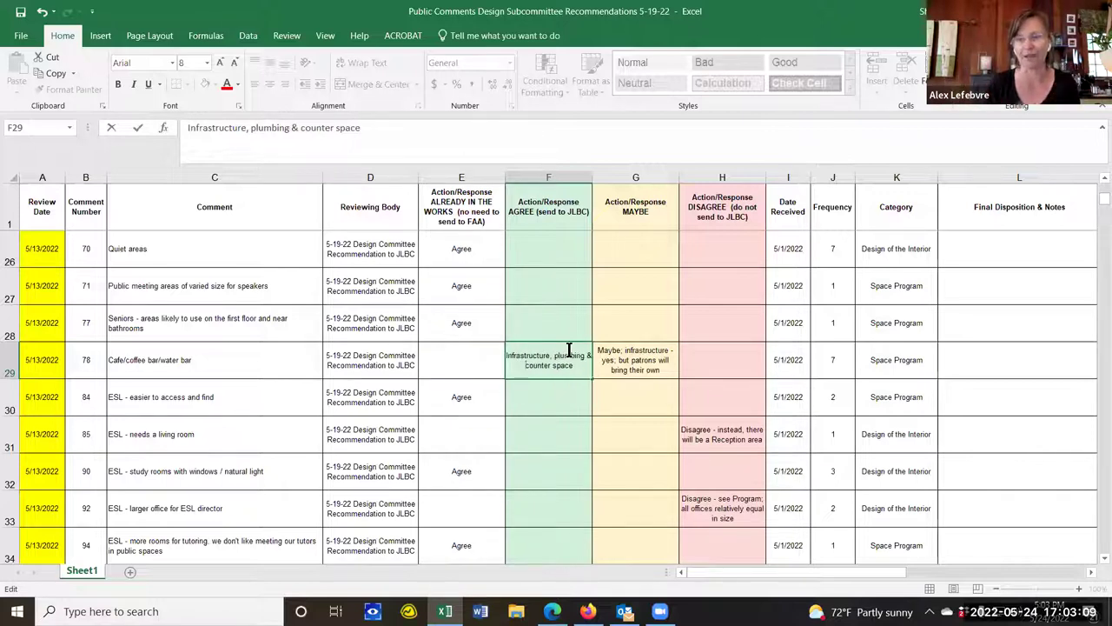
Try a capital P for "plumbing" in comment 78's AGREE response and change it back to lowercase.
left_click(559, 356)
key("BackSpace")
type("P")
key("Return")
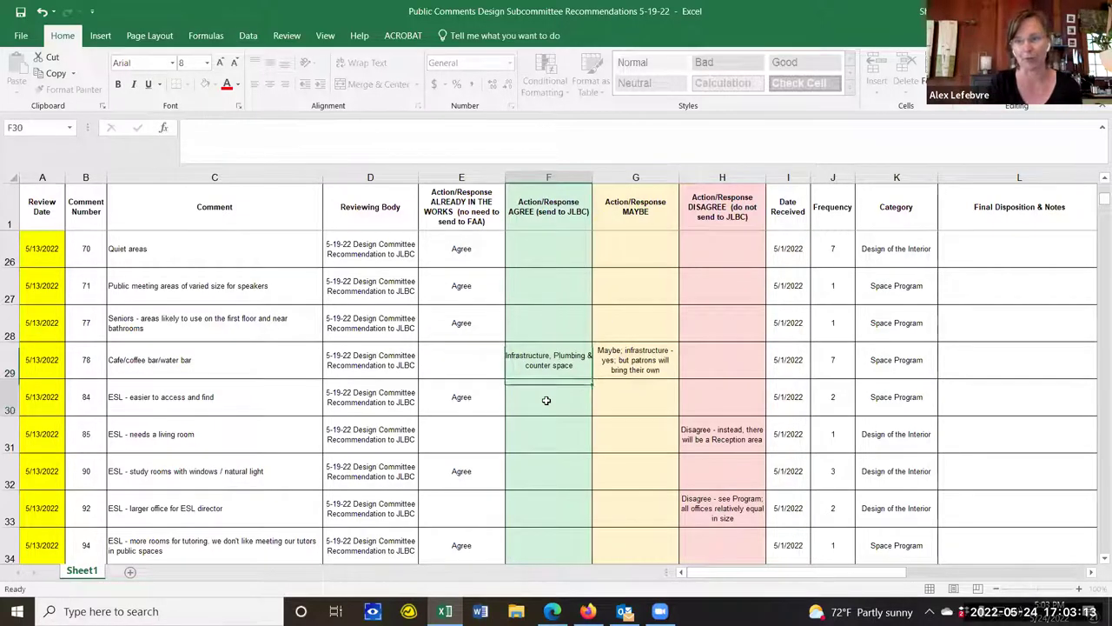
left_click(560, 357)
double_click(560, 357)
key("BackSpace")
type("p")
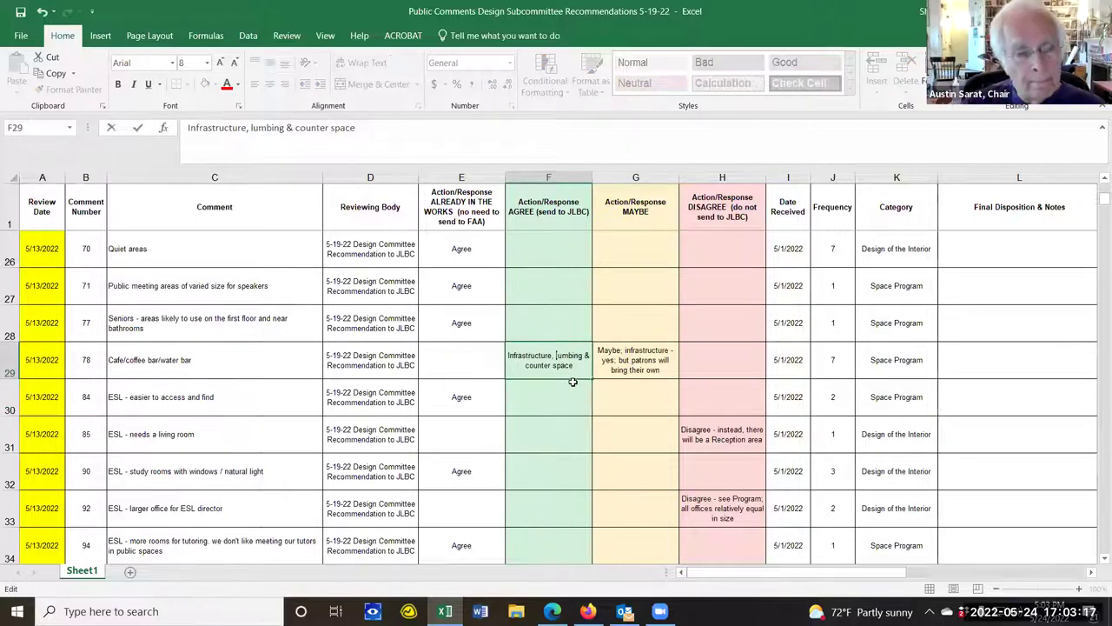
key("Return")
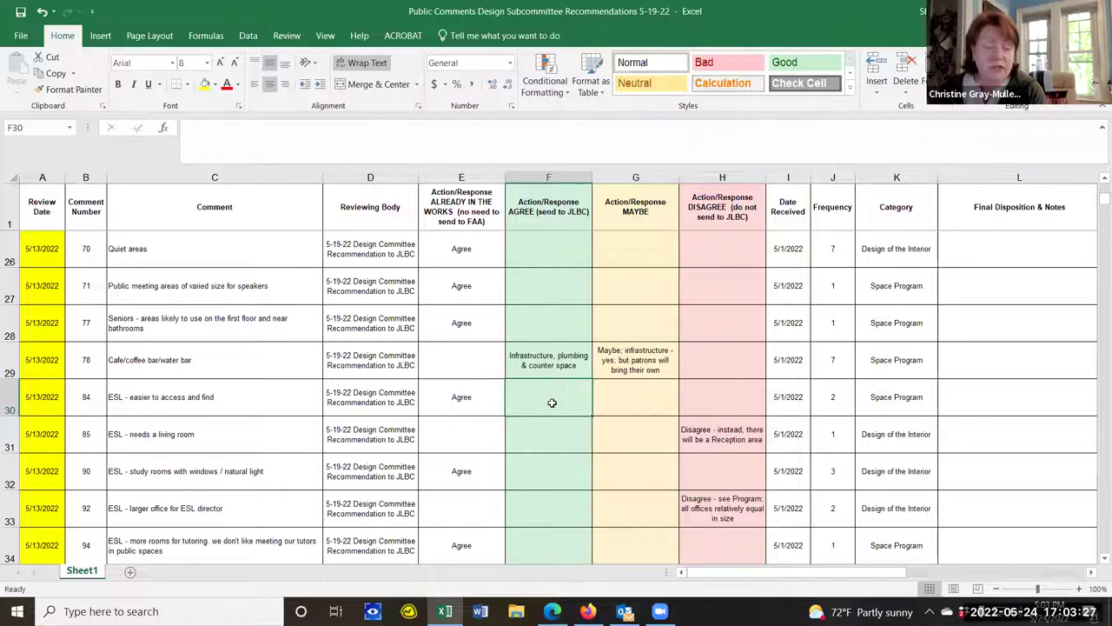
Insert ", electrical" after "plumbing" in comment 78's AGREE response and save the workbook.
double_click(586, 358)
type(", elect")
type("rical")
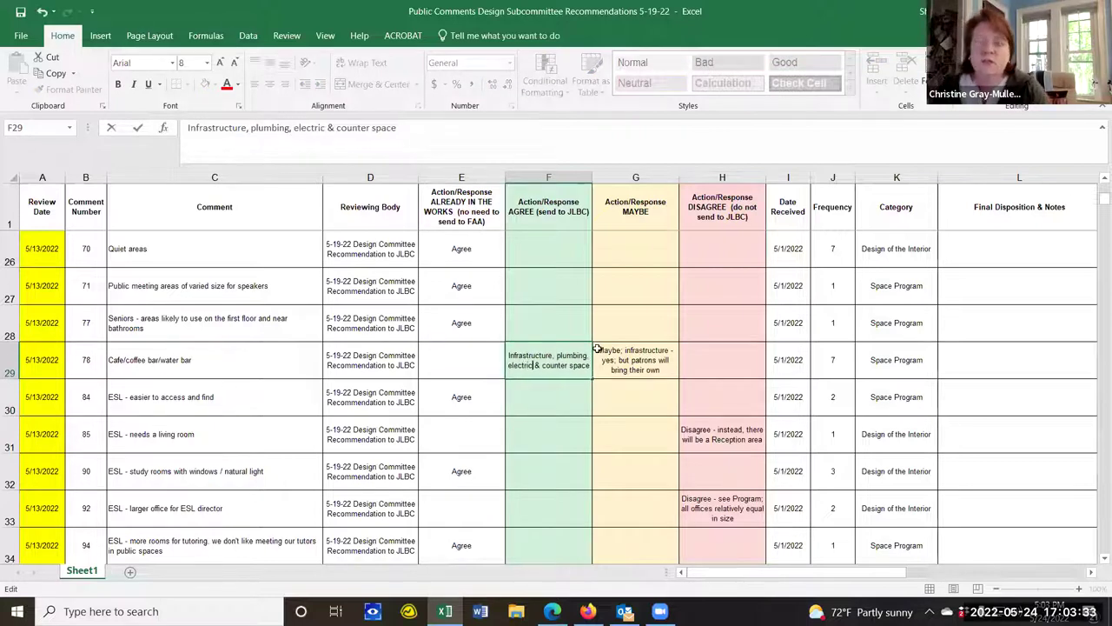
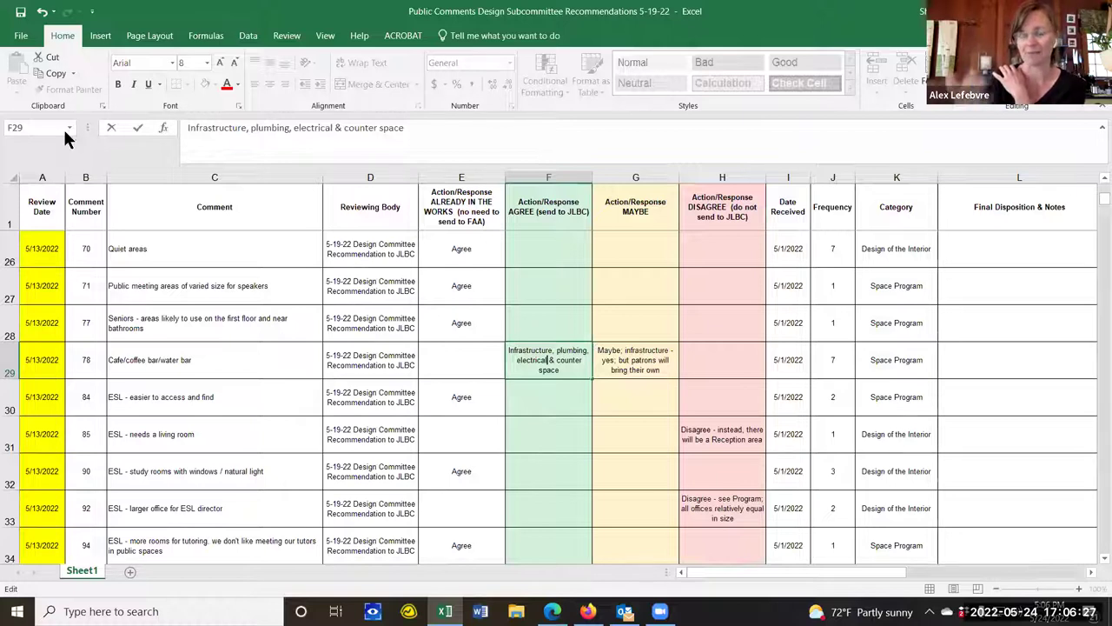
left_click(21, 35)
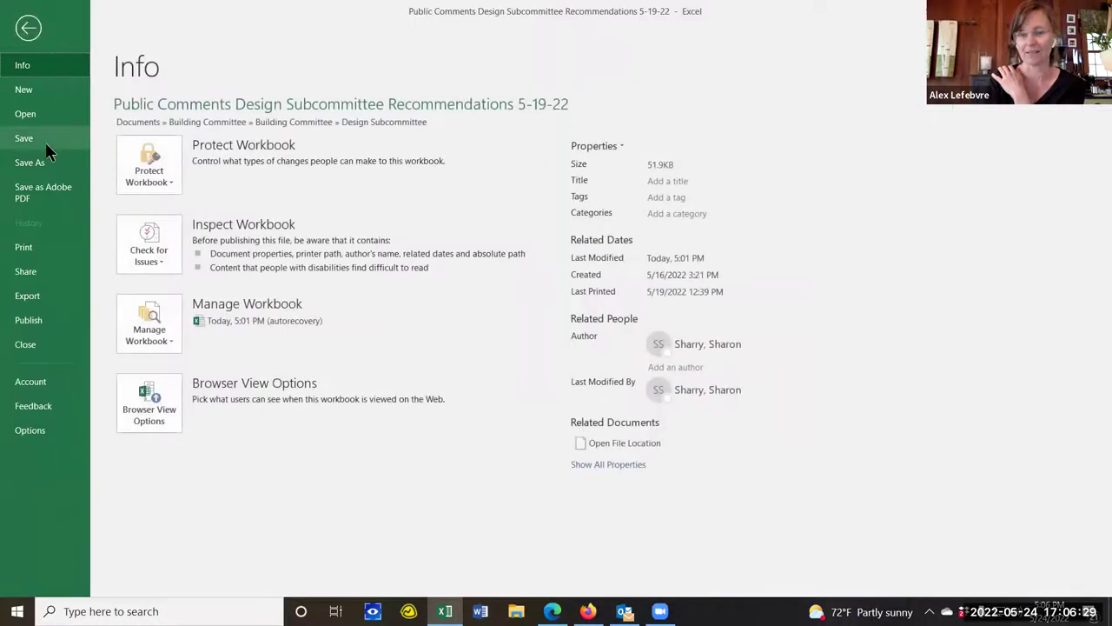
left_click(39, 140)
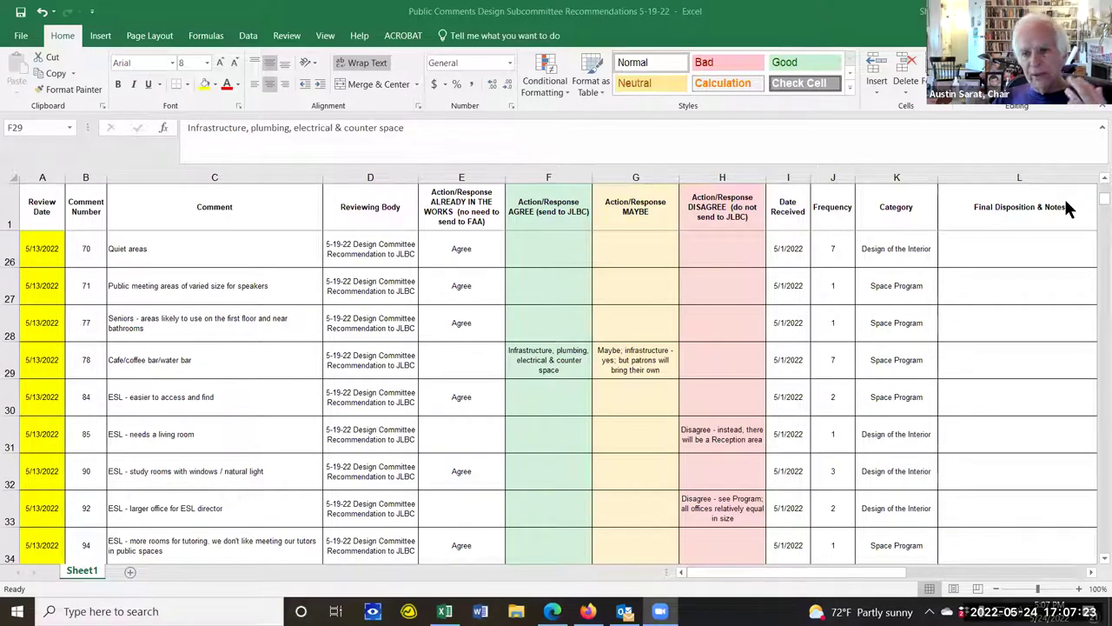
left_click(580, 369)
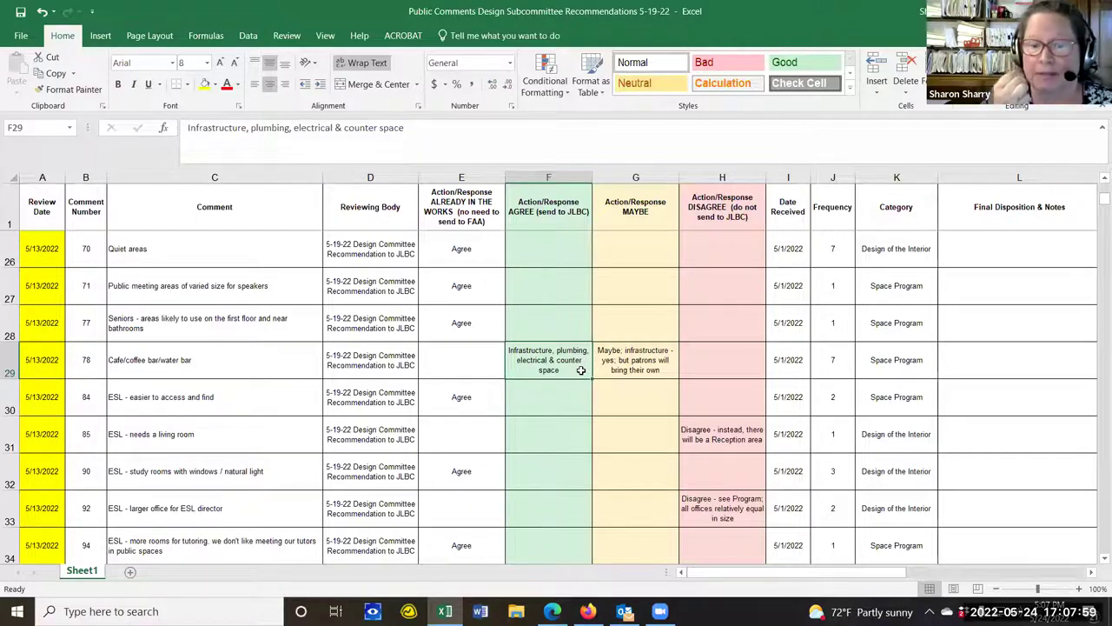
Clear the MAYBE response for comment 78, Cafe/coffee bar/water bar.
left_click(625, 362)
key("Delete")
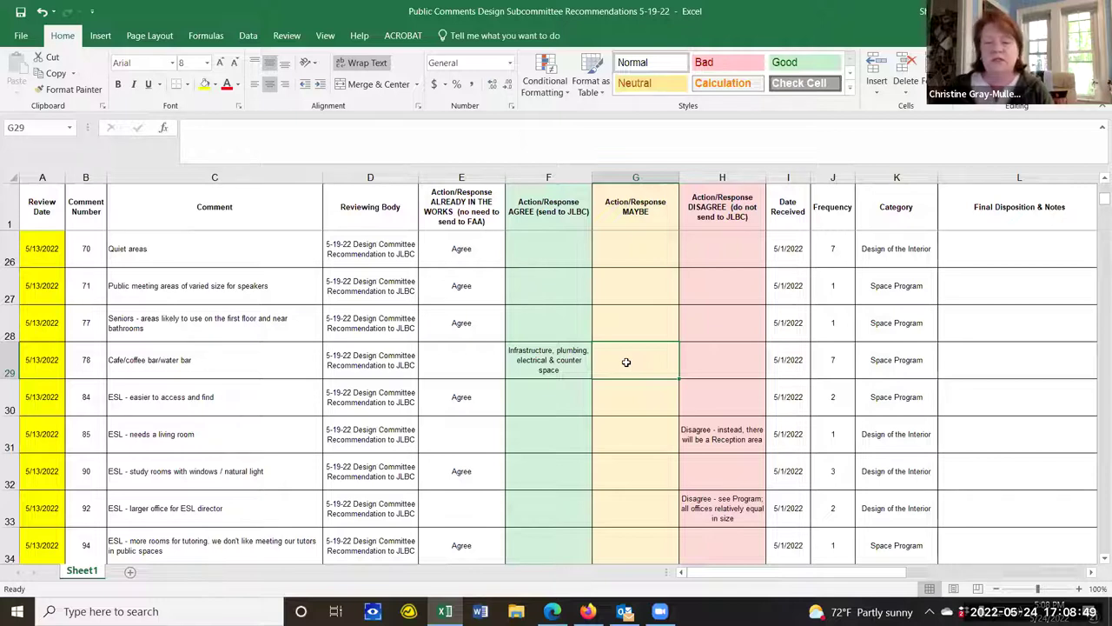
left_click(583, 370)
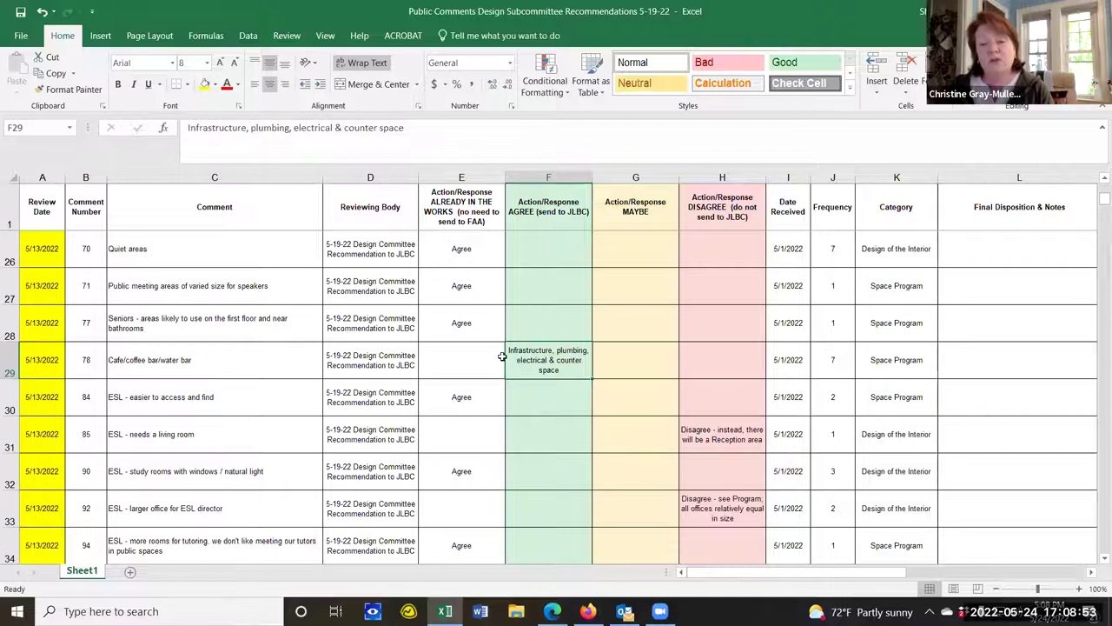
Append "; flexibility" to comment 78's AGREE response and highlight that cell in yellow.
double_click(579, 370)
type("; ")
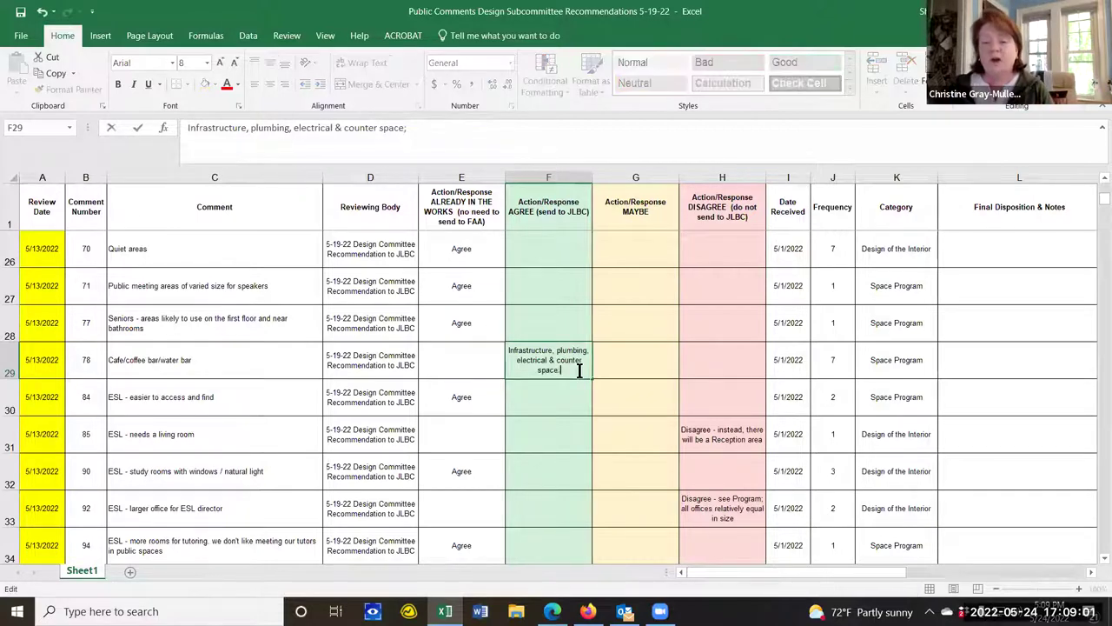
type("flexib")
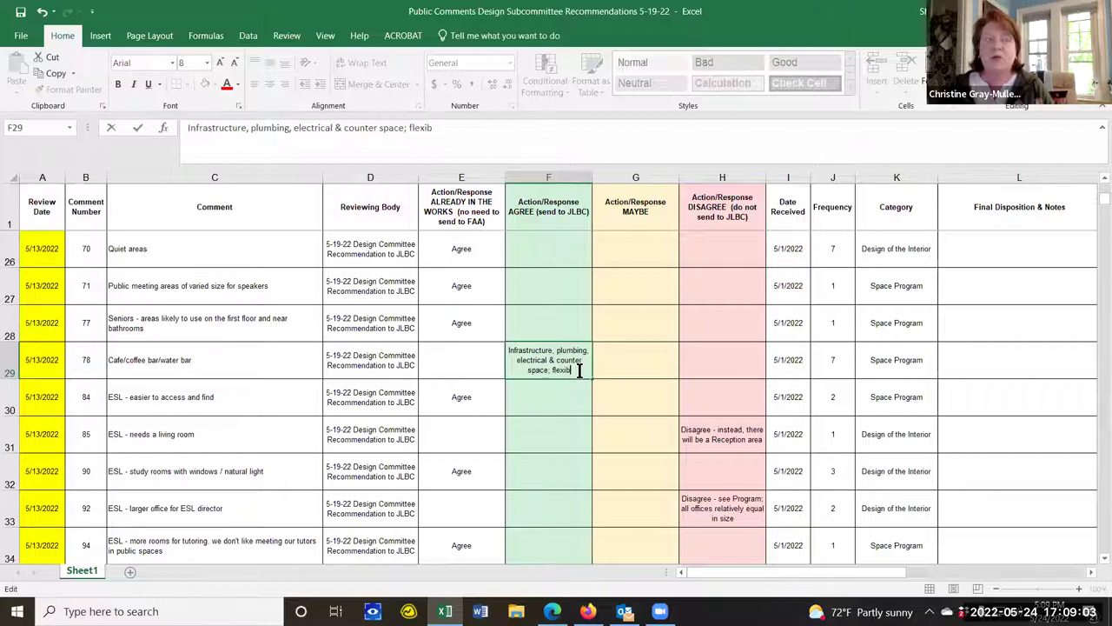
type("ility")
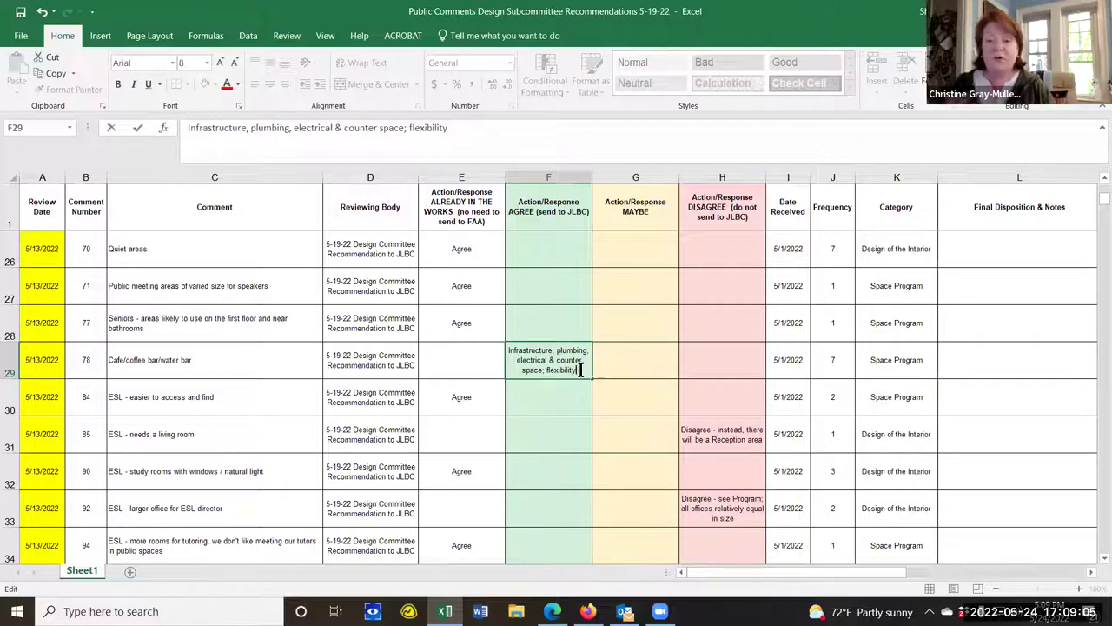
left_click(630, 361)
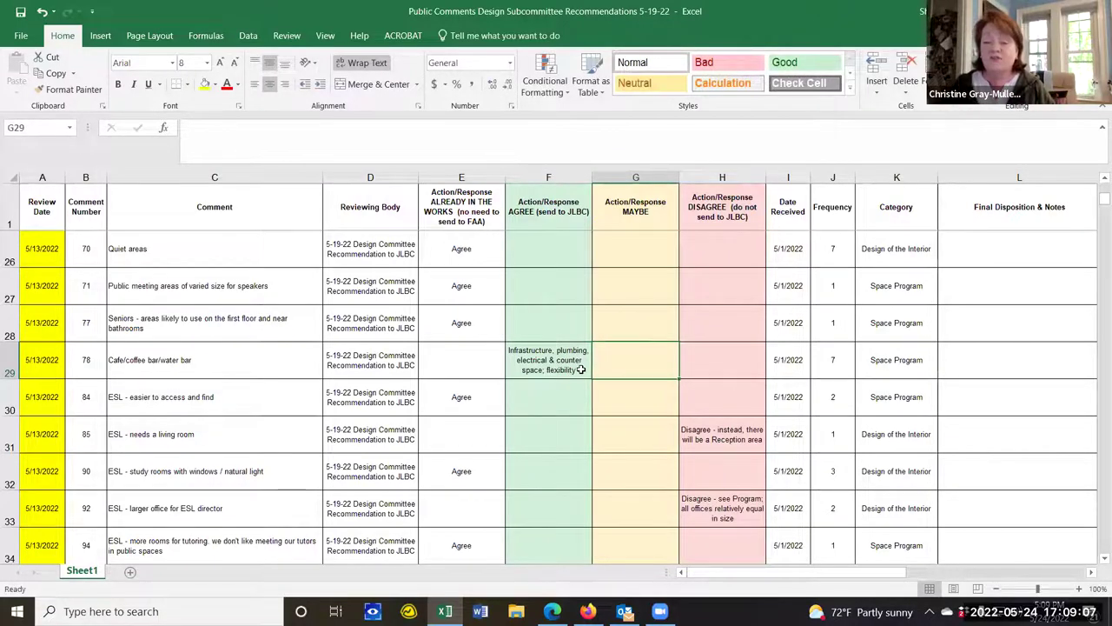
left_click(581, 370)
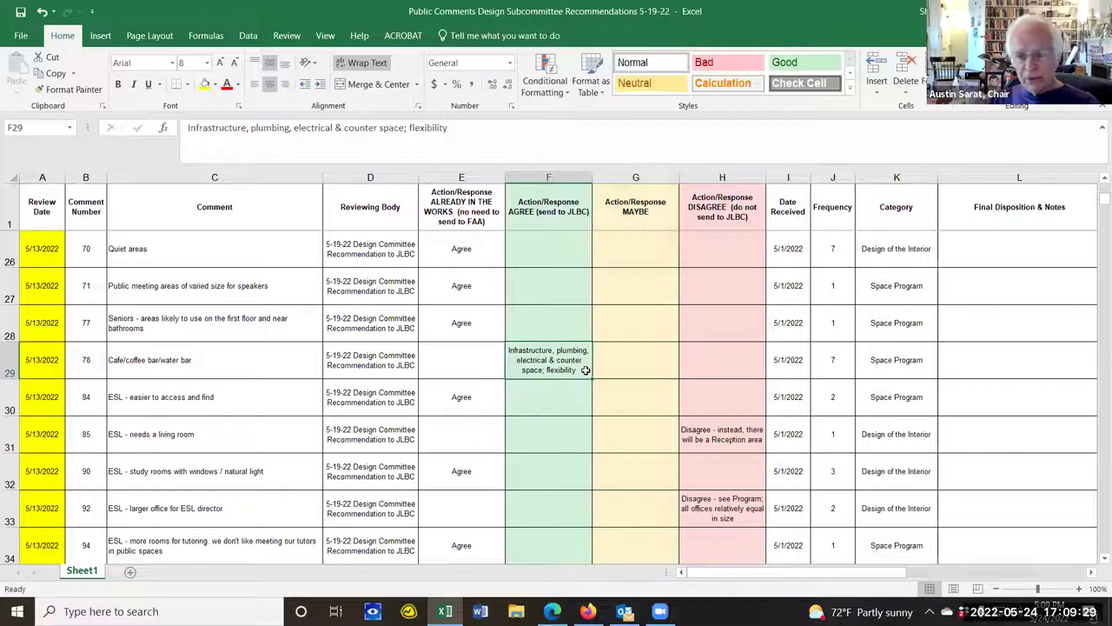
left_click(203, 82)
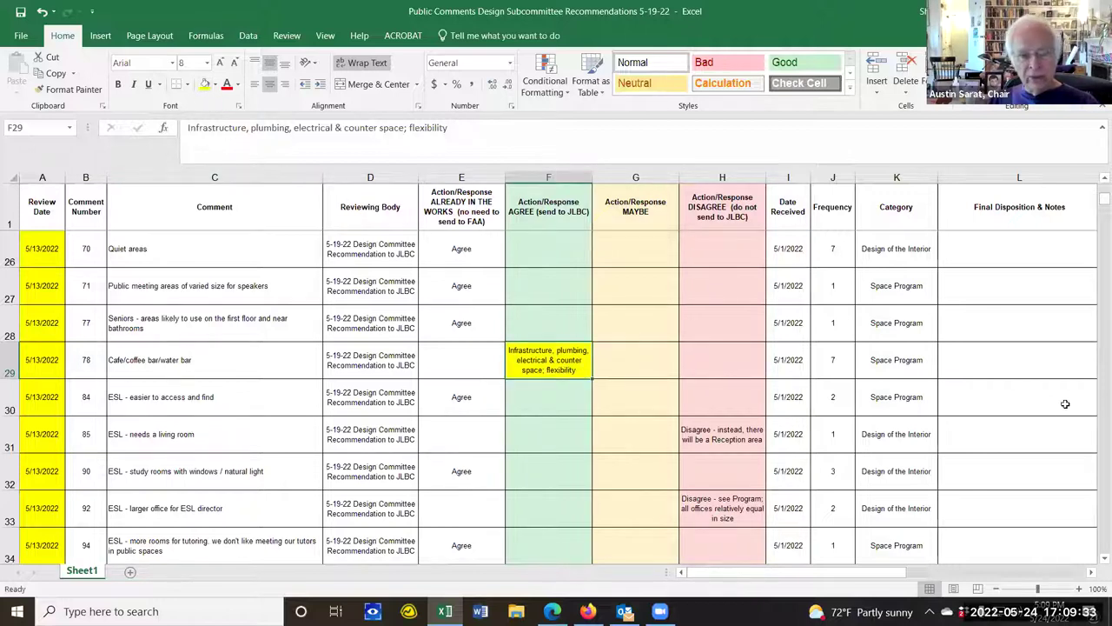
Remove "Maybe..." from comment 123's MAYBE response (Keep front rooms and woodwork) so it reads "As design allows".
scroll(1096, 557, "down", 3)
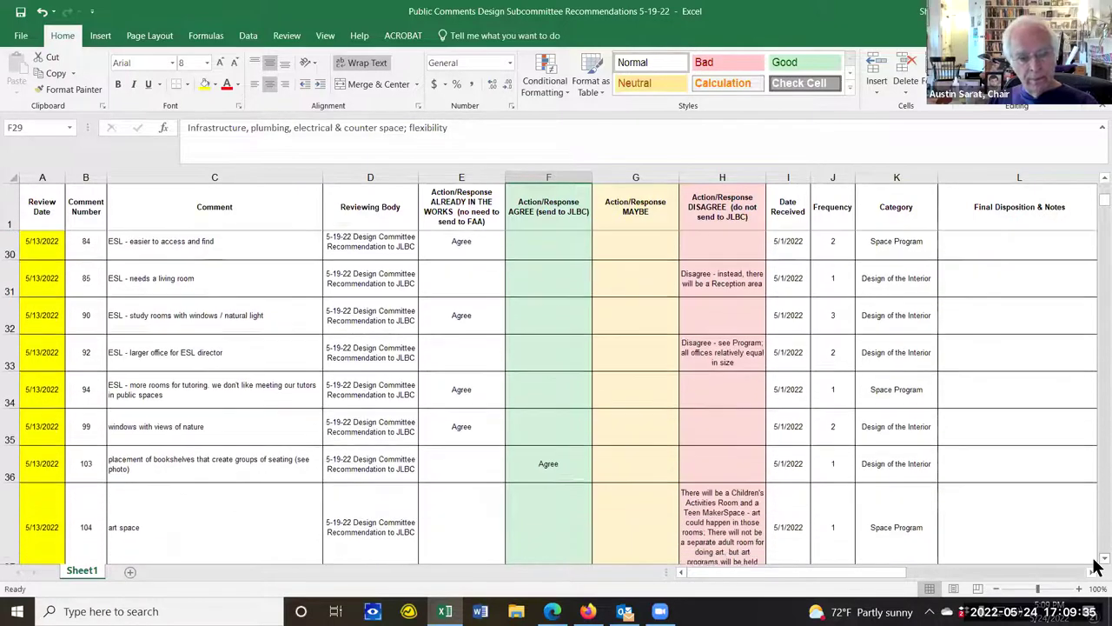
scroll(1095, 565, "down", 3)
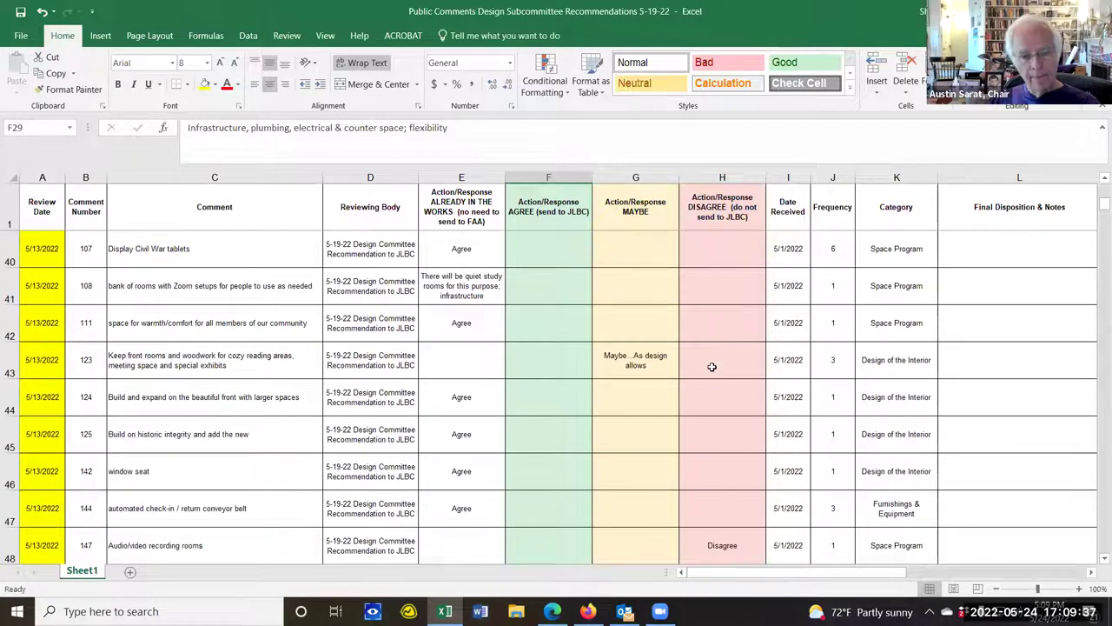
left_click(662, 366)
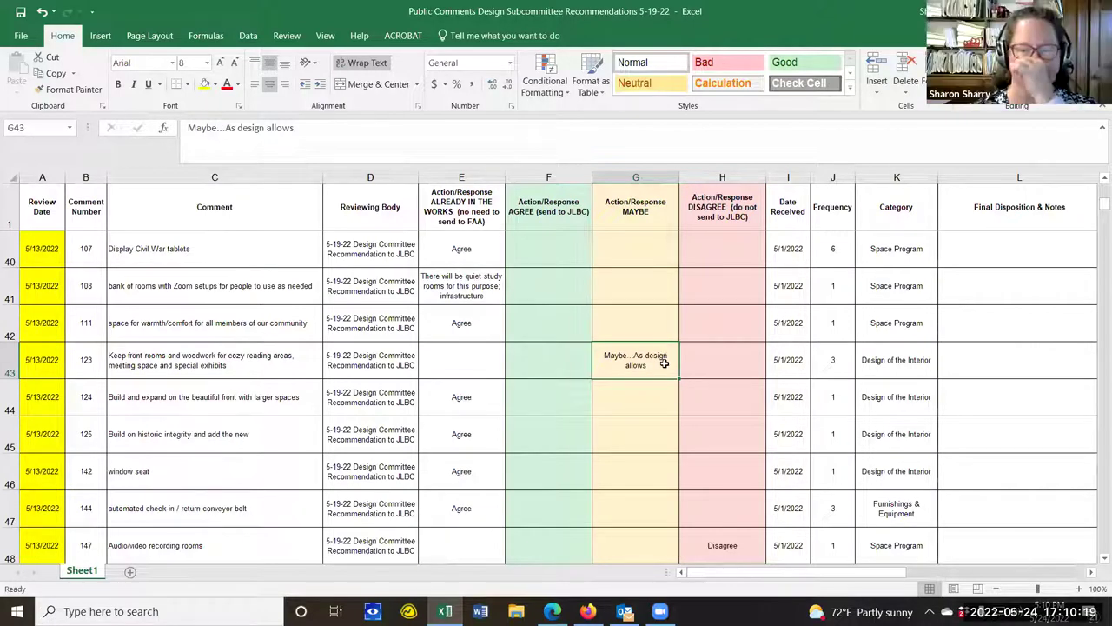
double_click(634, 356)
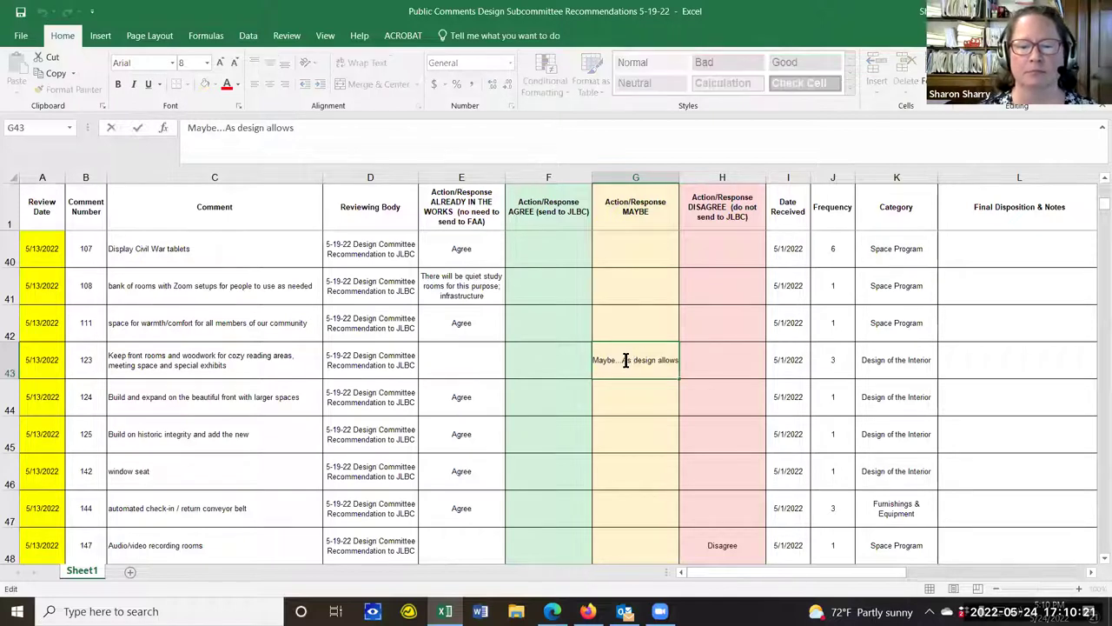
key("BackSpace")
key("BackSpace")
key("BackSpace")
key("BackSpace")
key("BackSpace")
key("BackSpace")
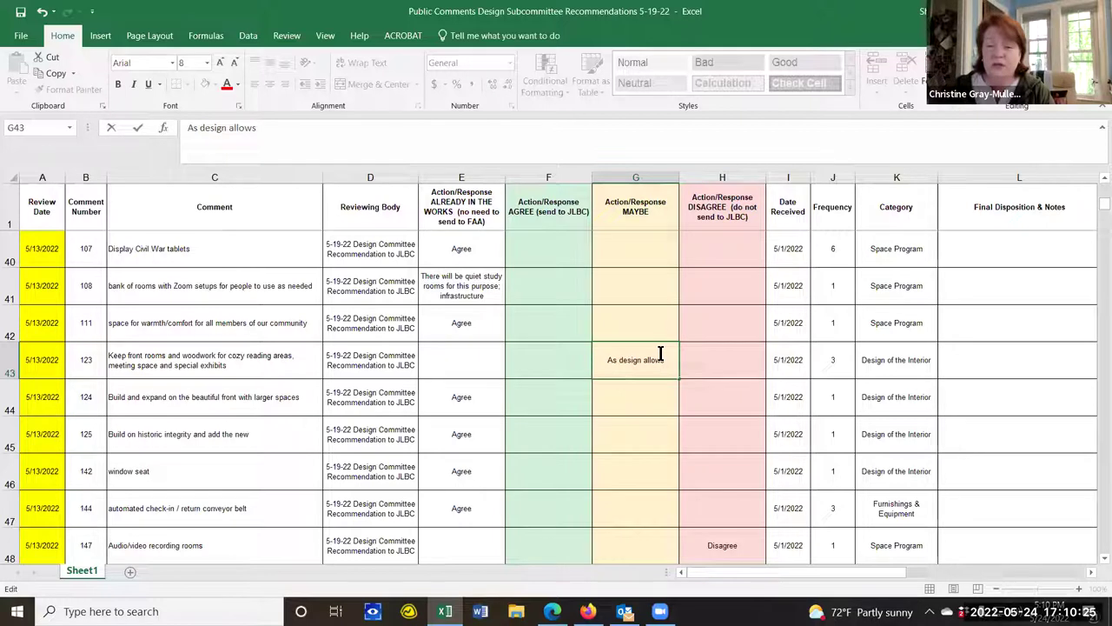
left_click(656, 310)
Move comment 123's "As design allows" response from the MAYBE to the AGREE column and highlight it in yellow.
left_click(654, 359)
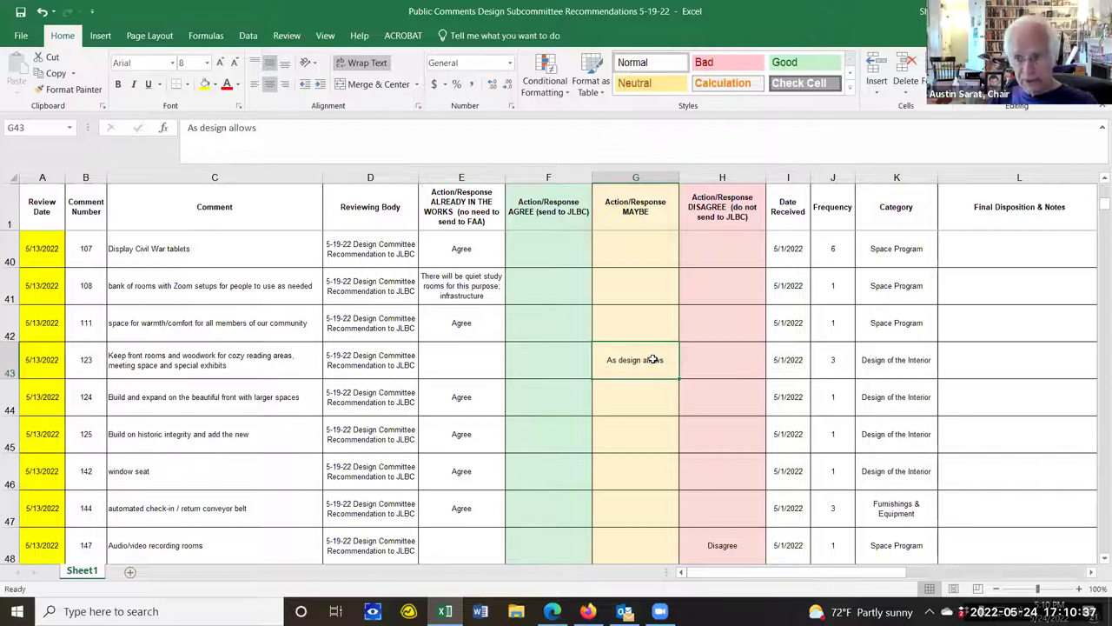
left_click(55, 57)
left_click(539, 354)
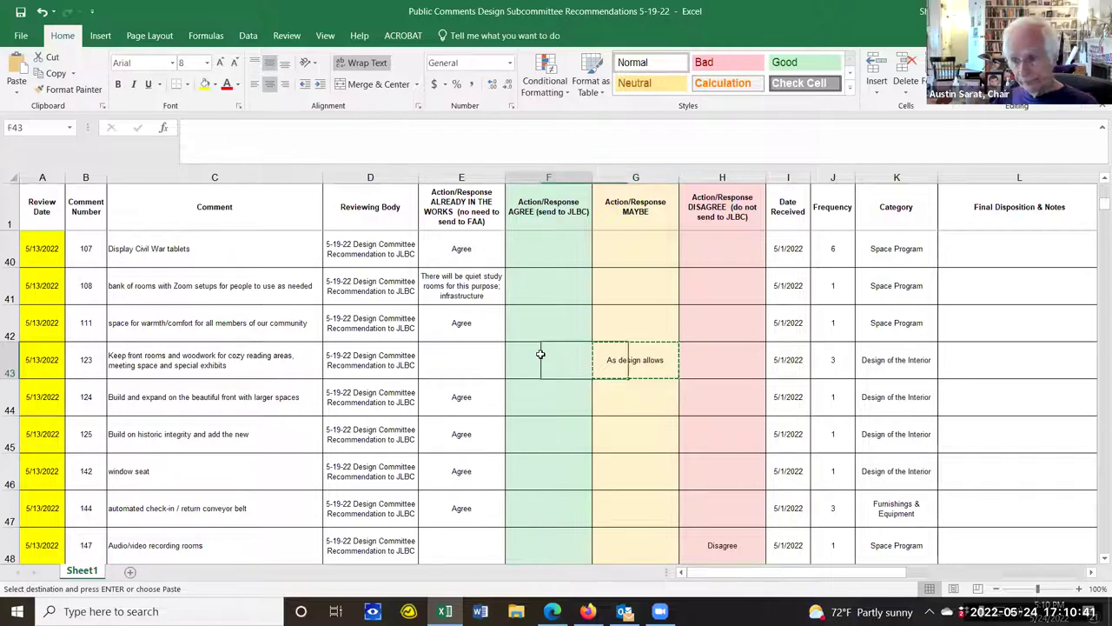
left_click(17, 70)
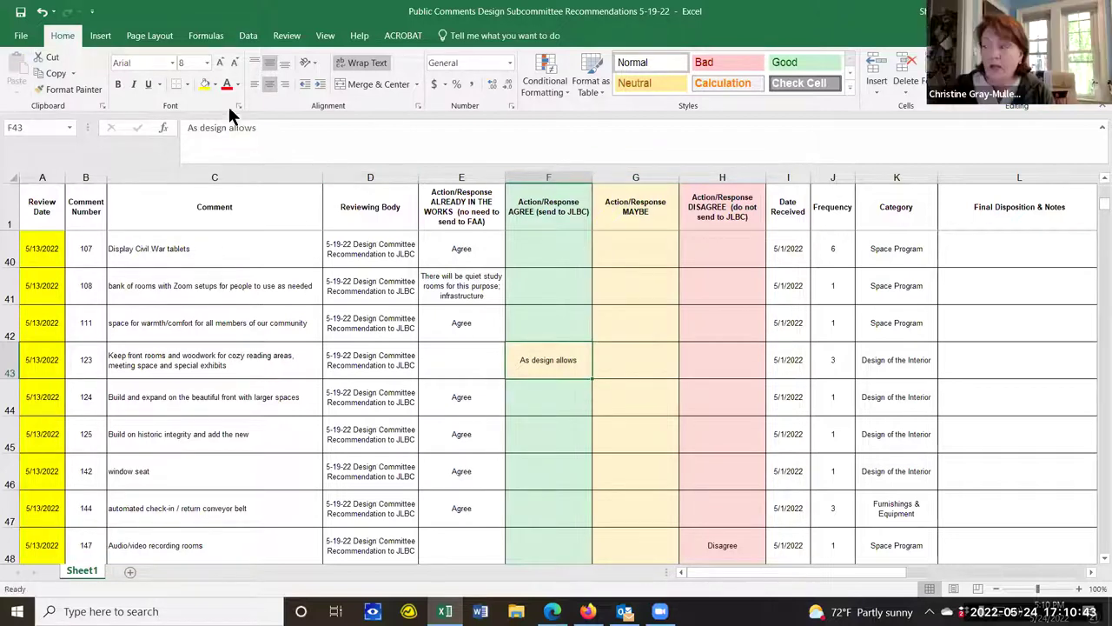
left_click(205, 83)
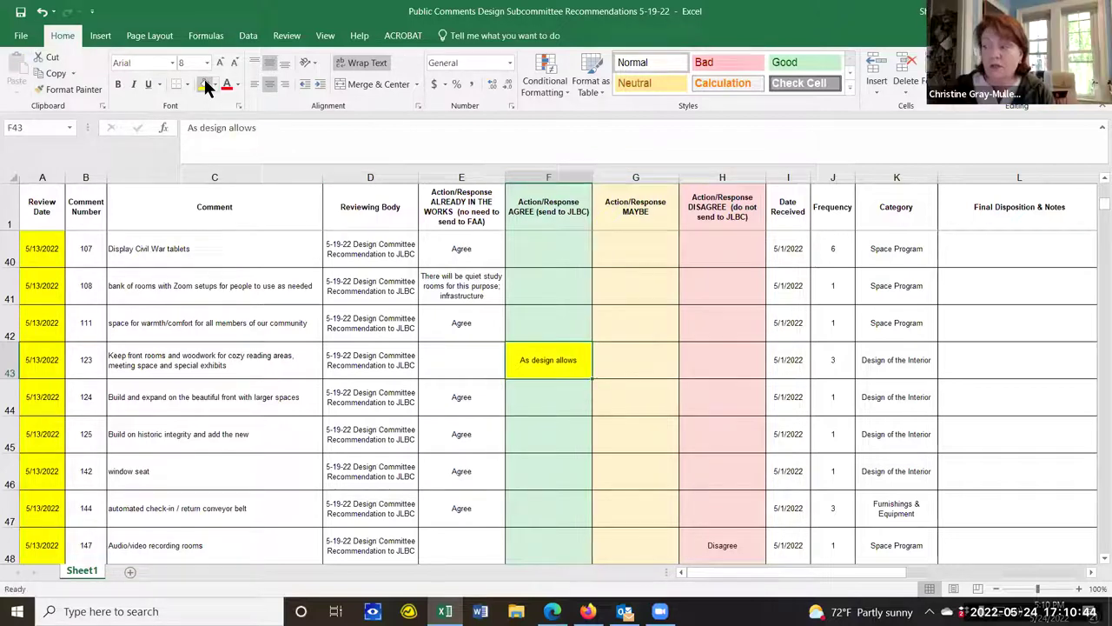
left_click(629, 361)
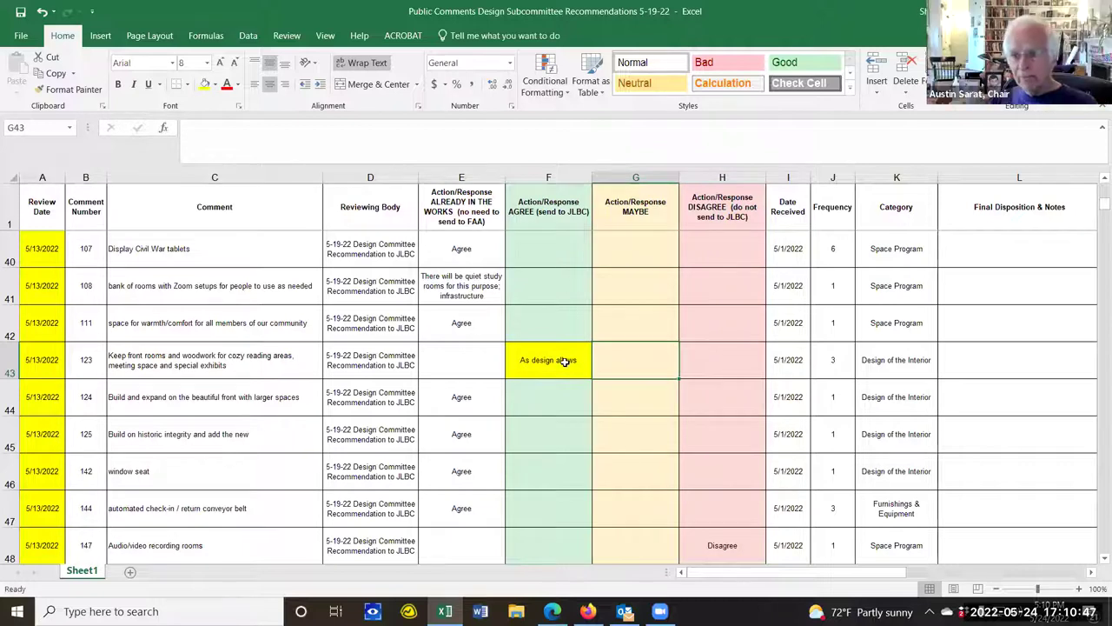
Check the MAYBE column for further responses through the last comment reviewed on 5/13/2022.
left_click(1096, 559)
left_click(1096, 559)
left_click(1097, 559)
left_click(1096, 559)
left_click(1097, 559)
left_click(1096, 559)
left_click(1097, 559)
left_click(1097, 559)
left_click(1097, 558)
left_click(1096, 559)
left_click(1097, 559)
left_click(1096, 558)
left_click(1096, 558)
left_click(1097, 559)
left_click(1097, 559)
left_click(1096, 559)
left_click(1097, 559)
left_click(1097, 559)
left_click(1096, 558)
left_click(1097, 558)
left_click(1097, 559)
left_click(1096, 559)
left_click(1097, 558)
left_click(1097, 559)
left_click(1096, 559)
left_click(1096, 559)
left_click(1096, 559)
left_click(1096, 559)
left_click(1096, 559)
left_click(1096, 559)
left_click(1097, 559)
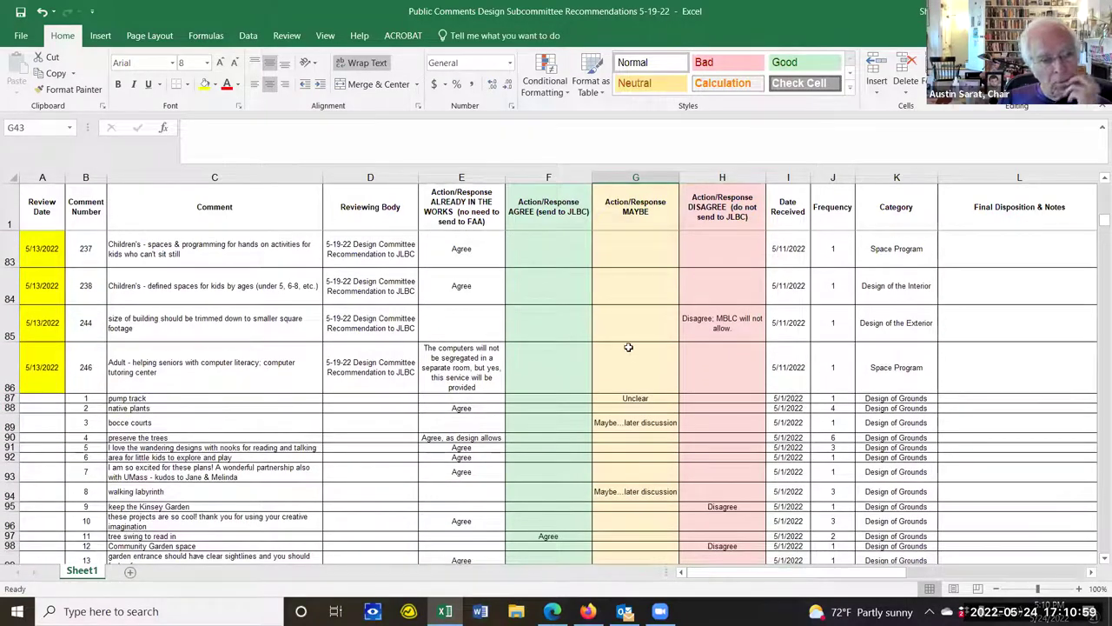
Return to the start of the DISAGREE column and highlight comment 25's "Disagree; location of AMHS" response in yellow.
left_click_drag(1096, 221, 1097, 184)
left_click(722, 178)
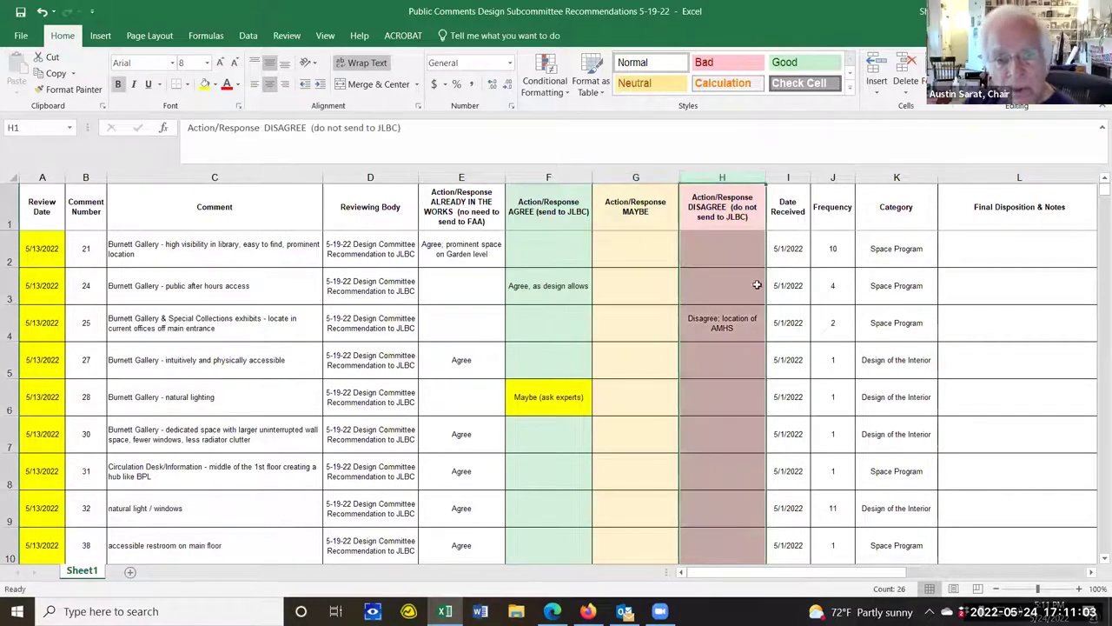
left_click(741, 321)
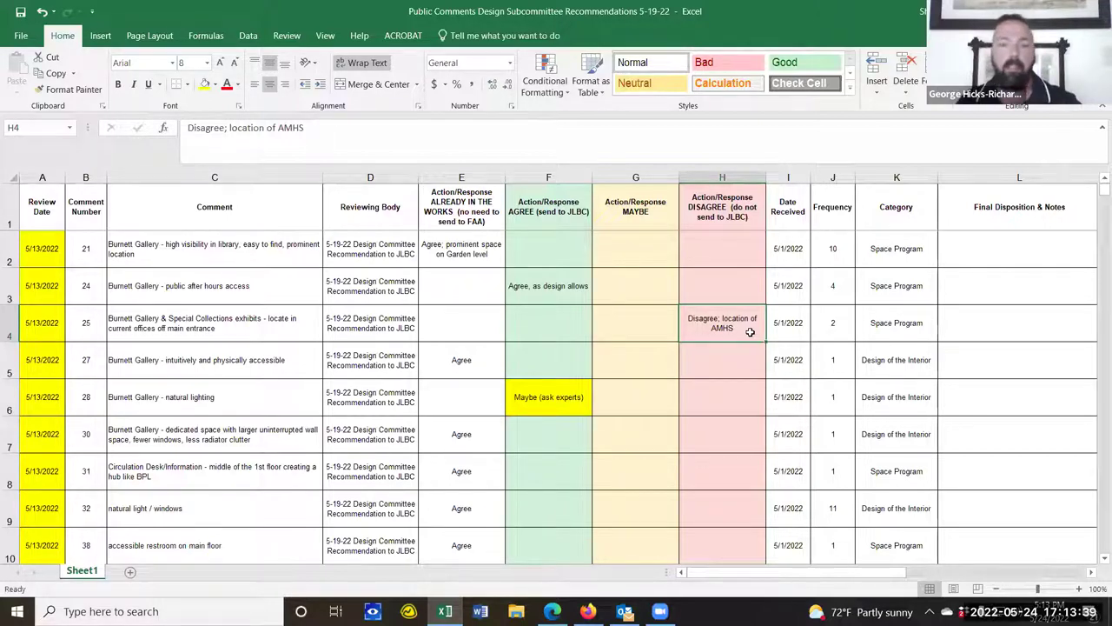
left_click(204, 85)
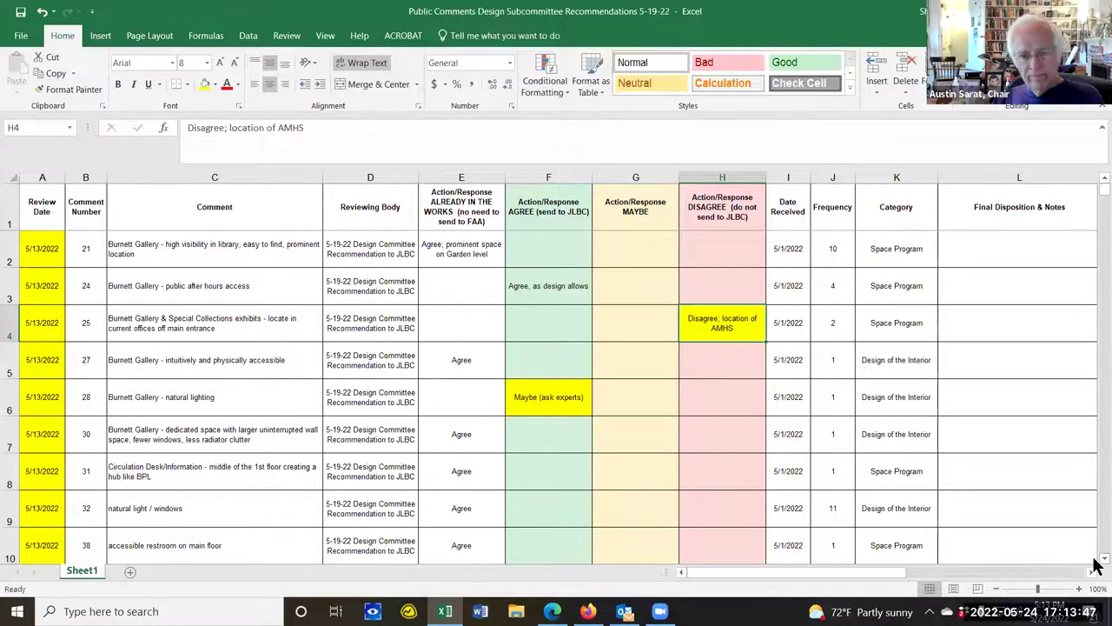
Highlight the DISAGREE response for comment 65, Children's - loft, in yellow.
scroll(1094, 566, "down", 4)
scroll(1094, 566, "down", 2)
left_click(739, 412)
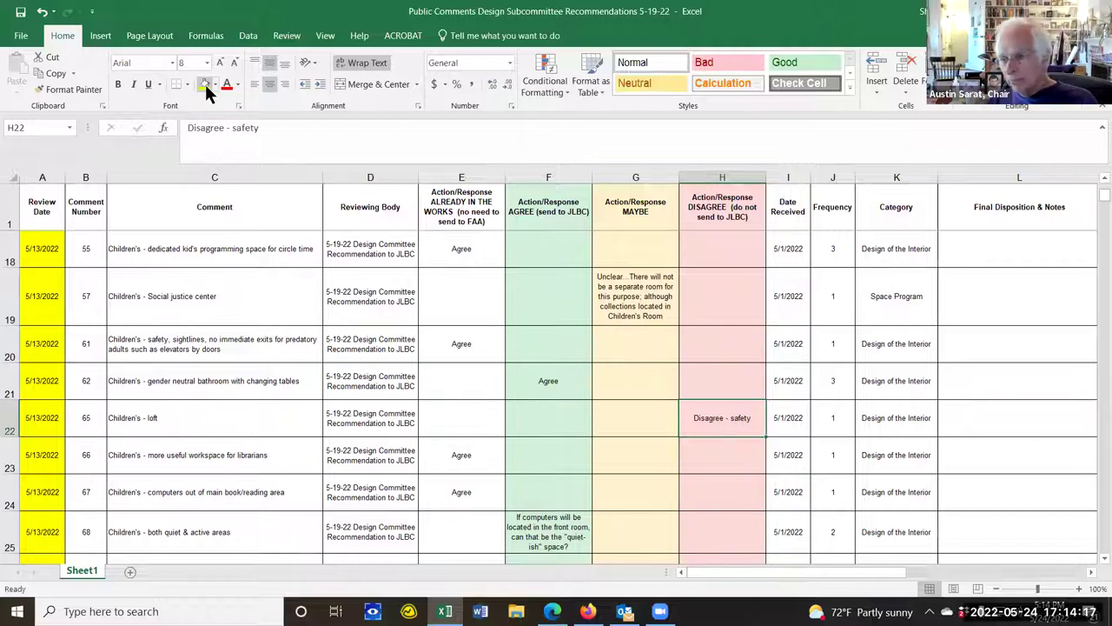
Reword comment 85's DISAGREE response (ESL - needs a living room) to "There will be a Reception area".
left_click(1101, 558)
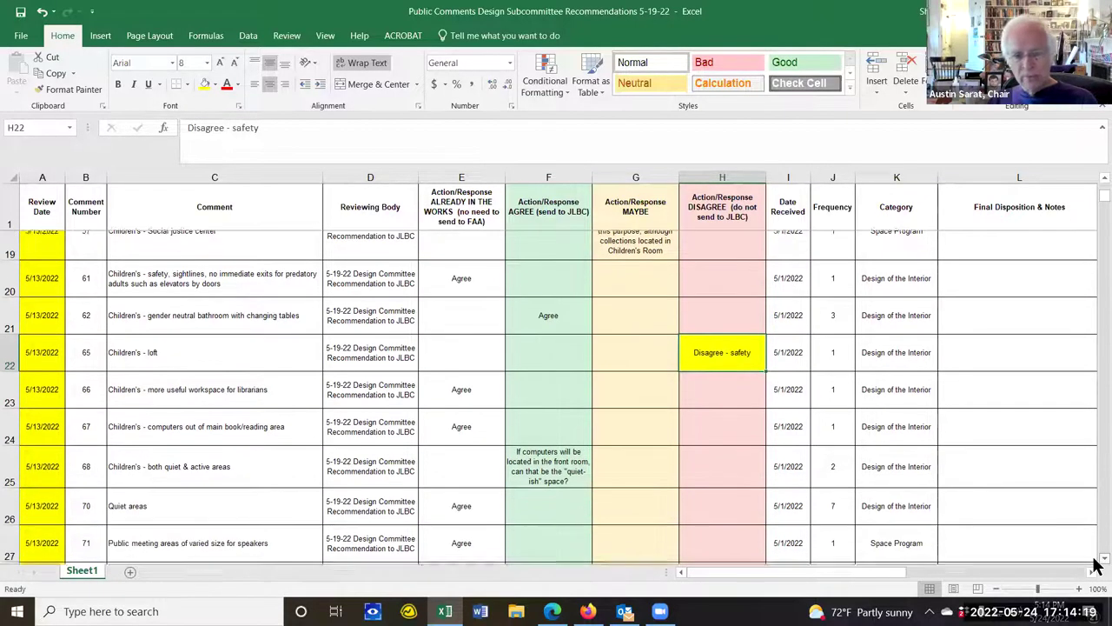
scroll(1096, 561, "down", 2)
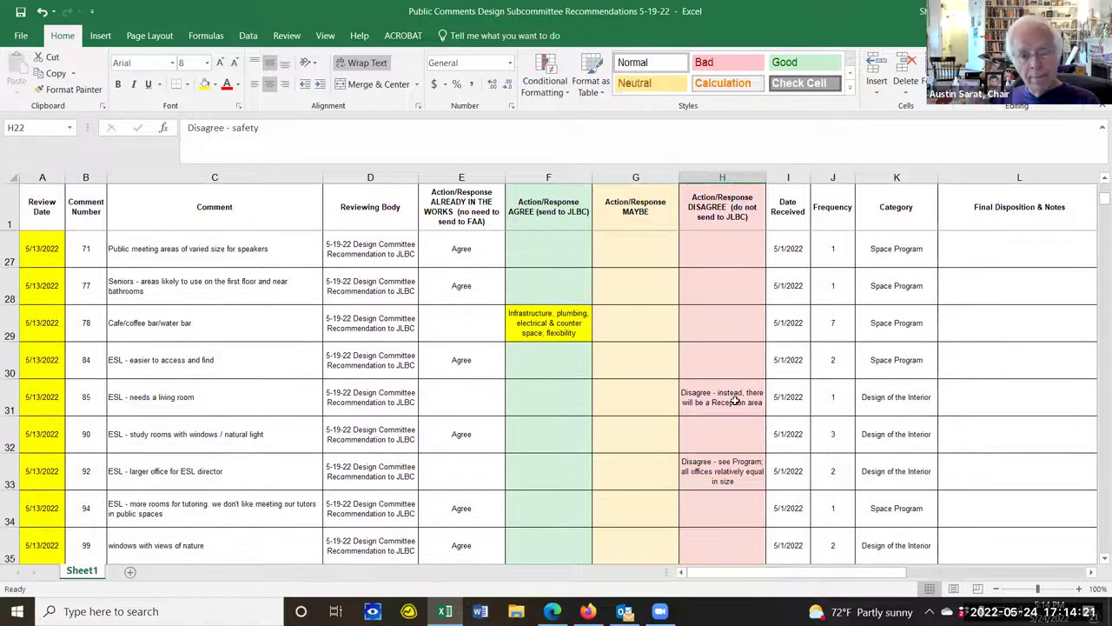
left_click(735, 399)
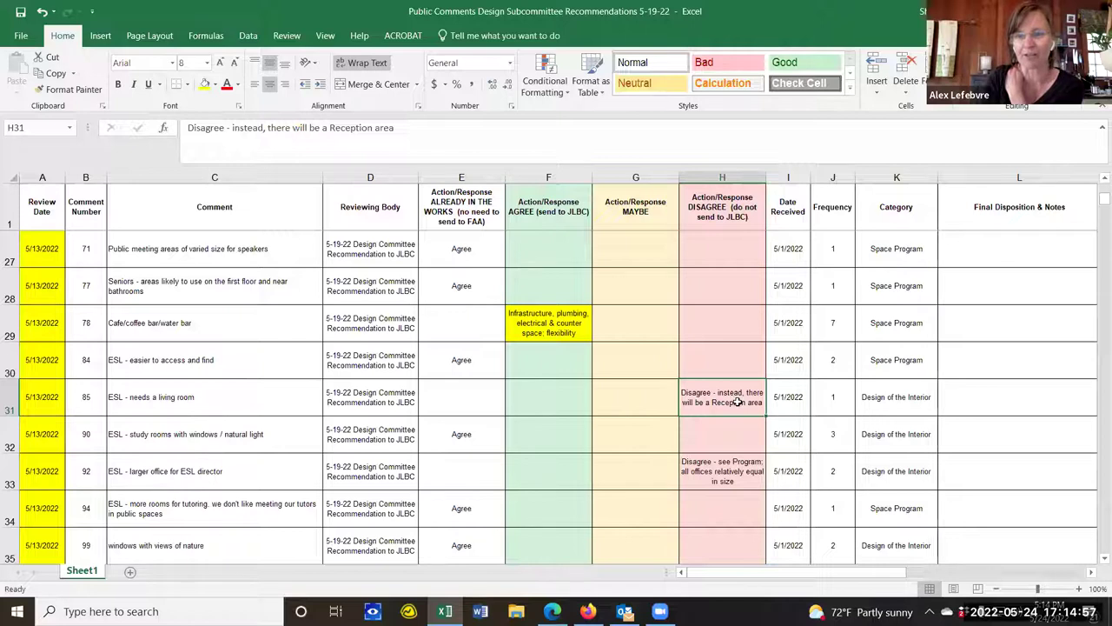
double_click(718, 393)
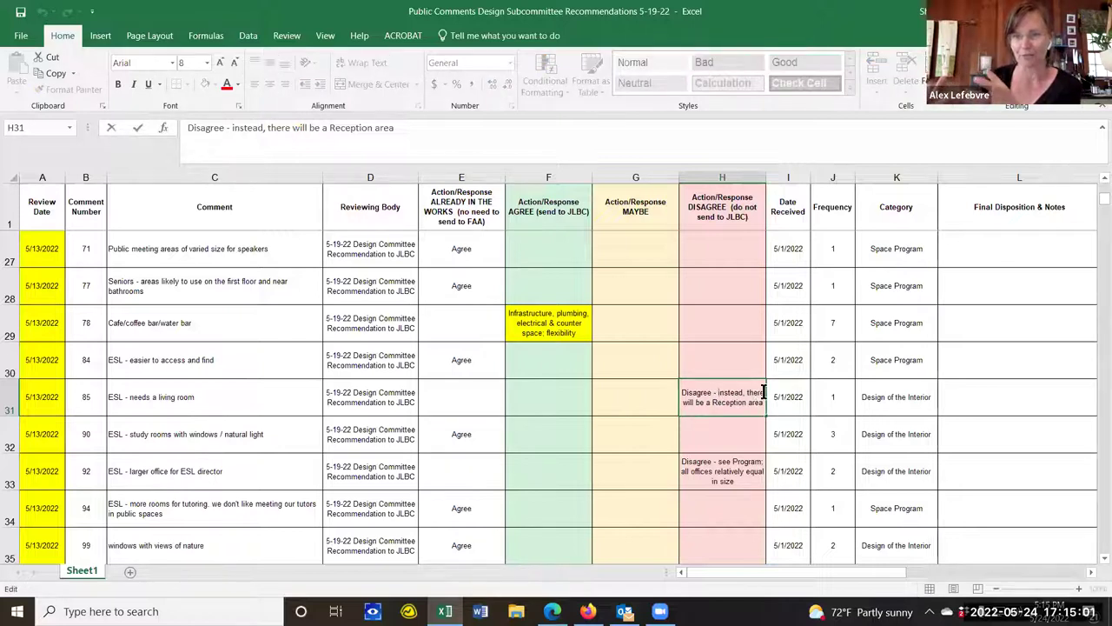
left_click_drag(740, 395, 683, 392)
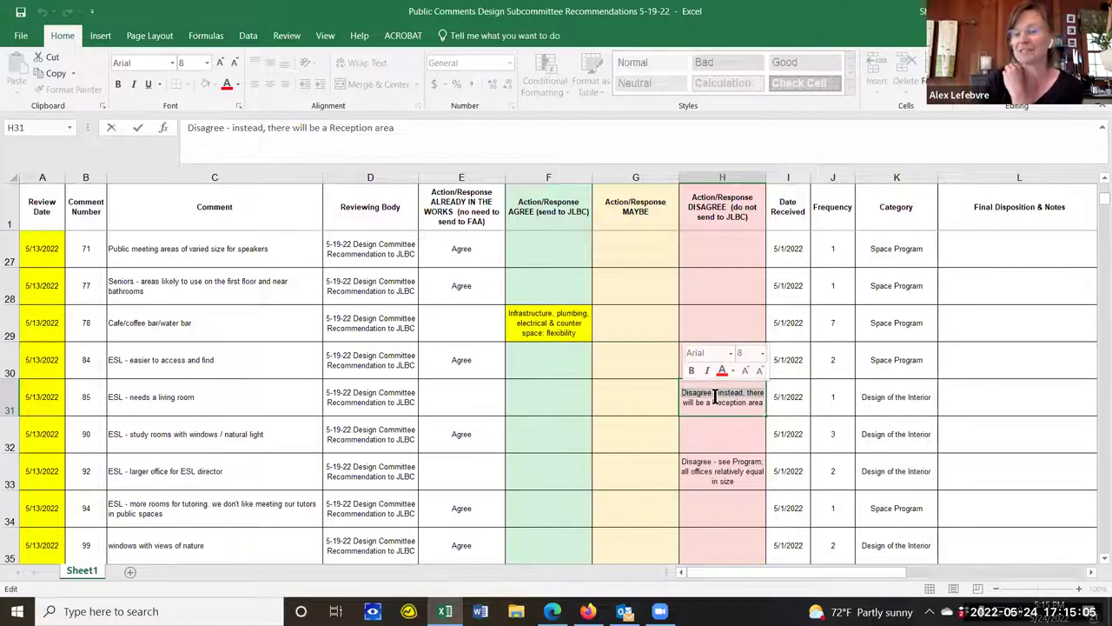
type("The")
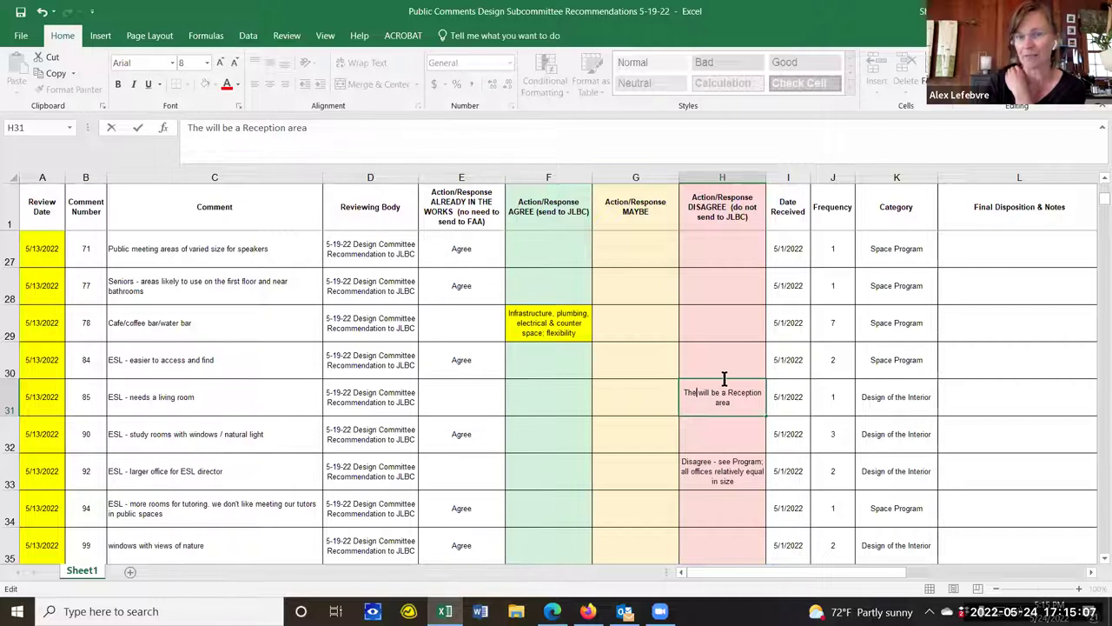
key("Return")
left_click(710, 395)
double_click(710, 395)
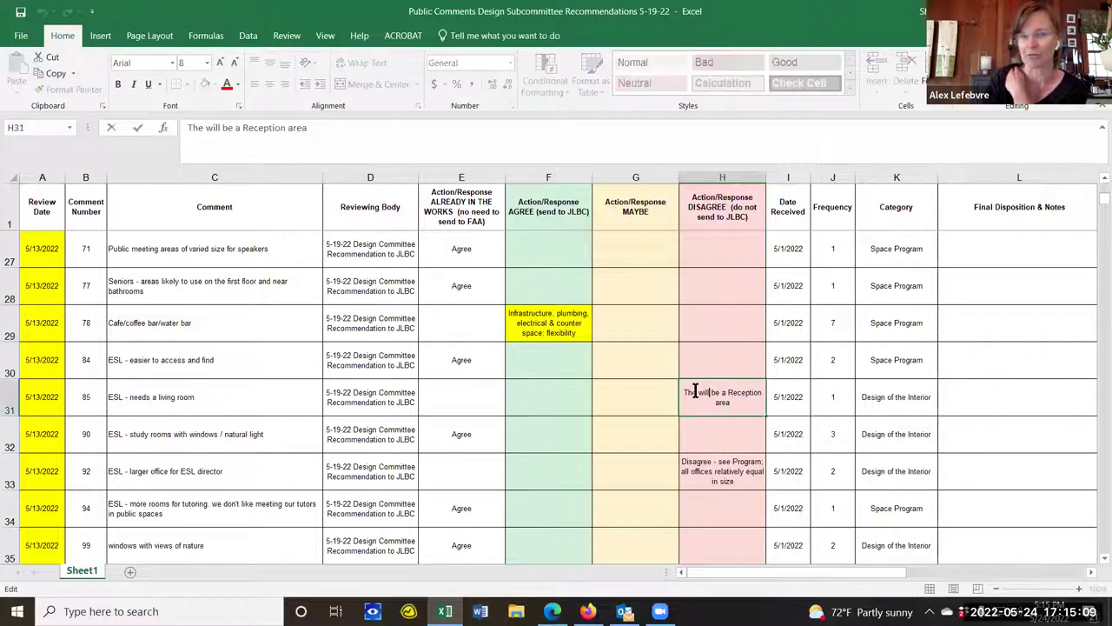
type("re")
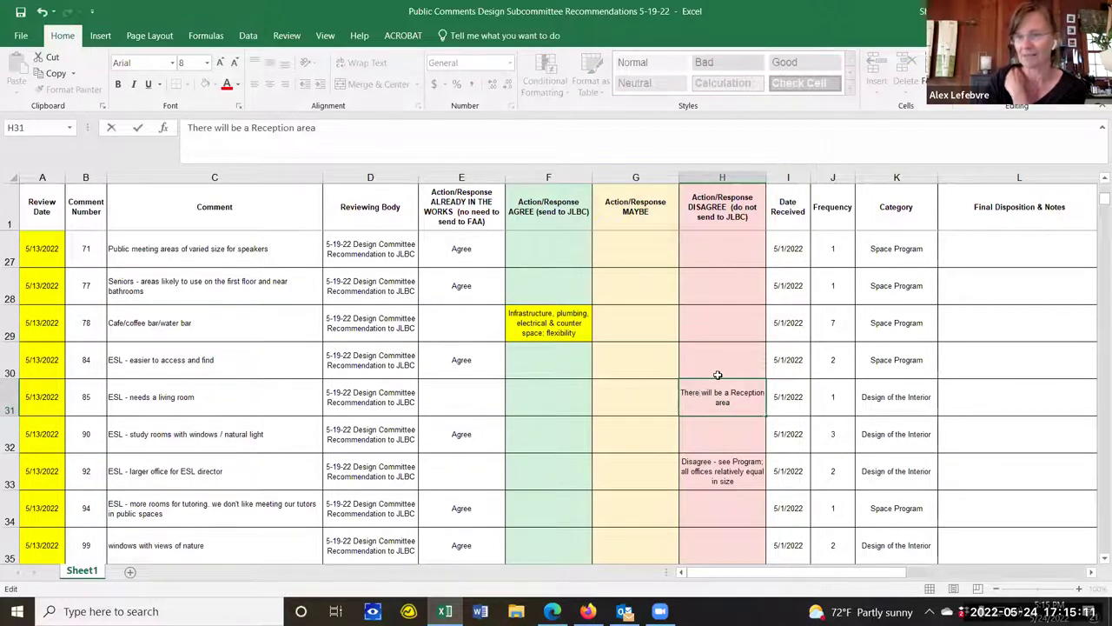
left_click(721, 330)
Move comment 85's response from the DISAGREE column to the AGREE column.
left_click(723, 408)
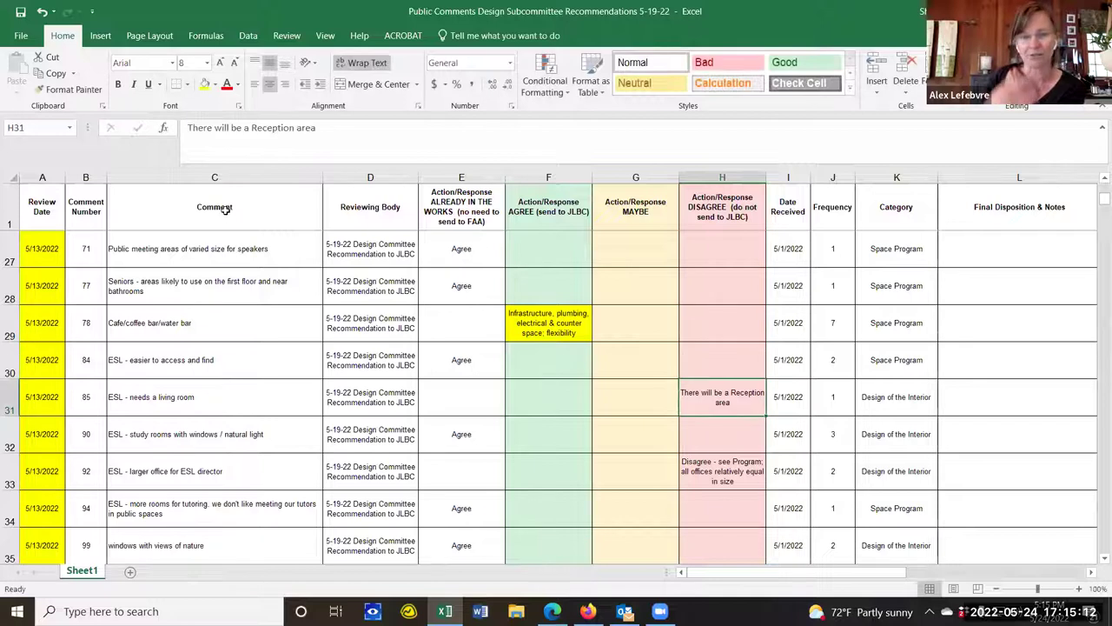
left_click(48, 56)
left_click(543, 395)
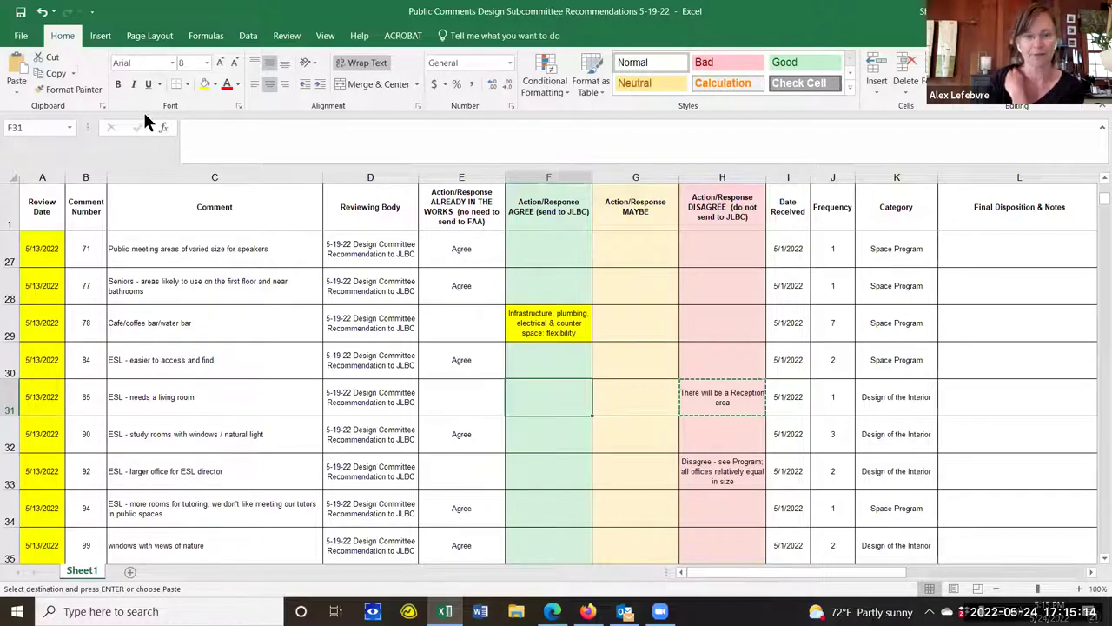
left_click(17, 69)
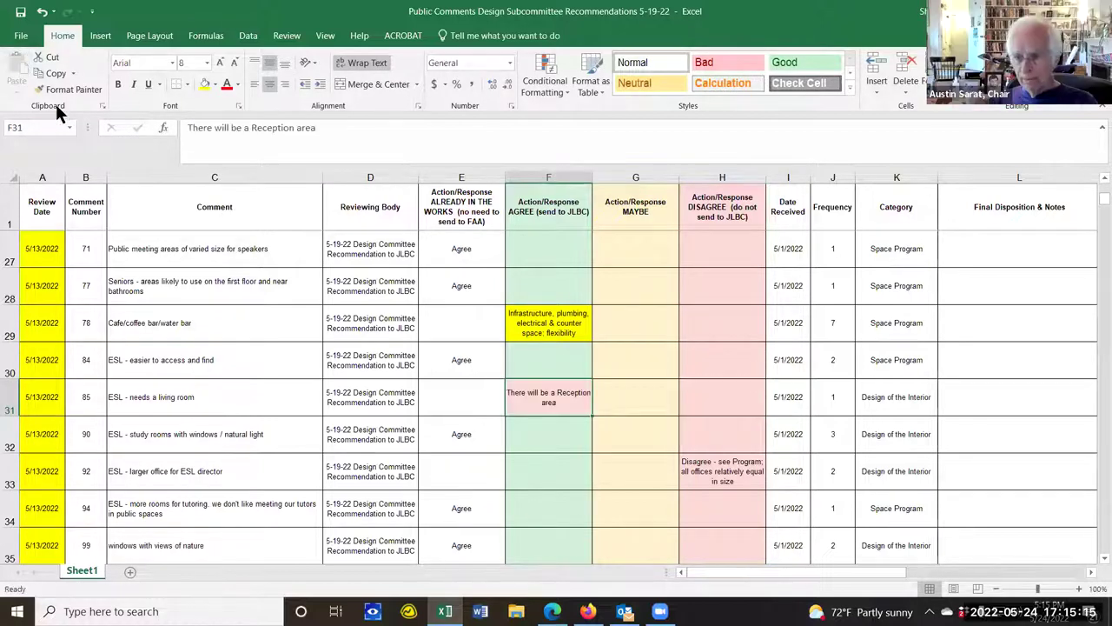
Extend comment 85's AGREE response to read "There will be a Reception area; however no couches".
double_click(580, 405)
type("; no cou")
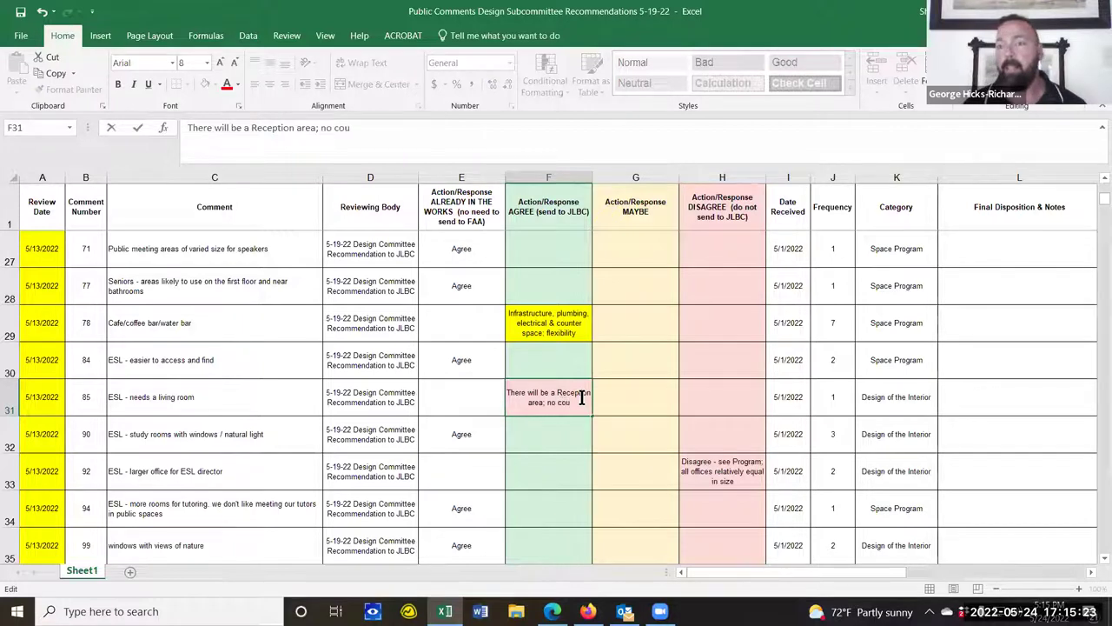
type("ches")
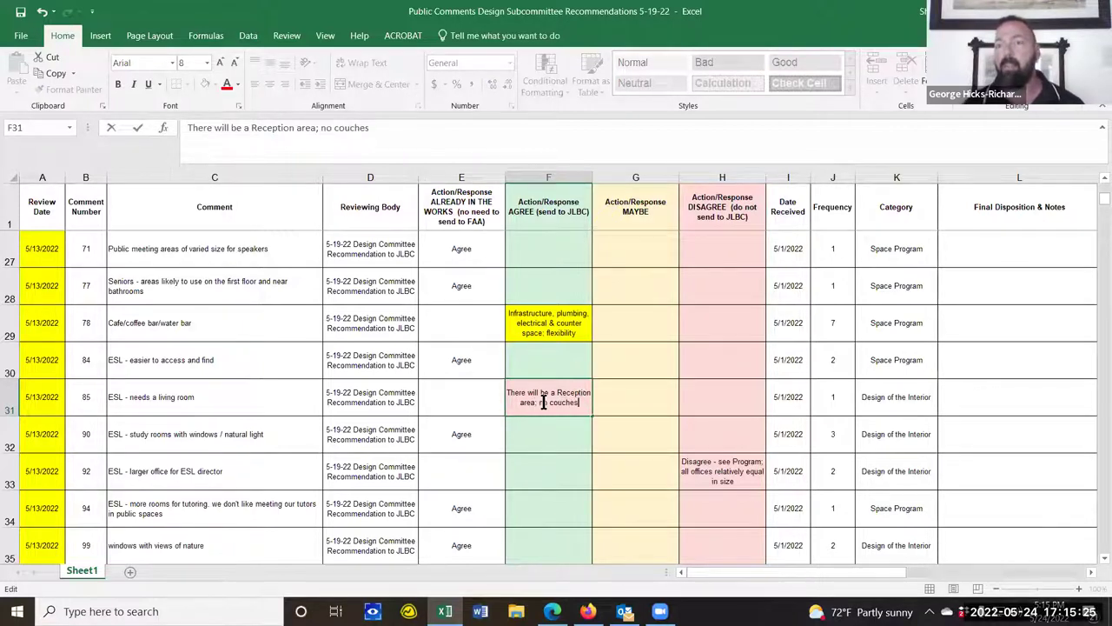
left_click(539, 402)
type("however")
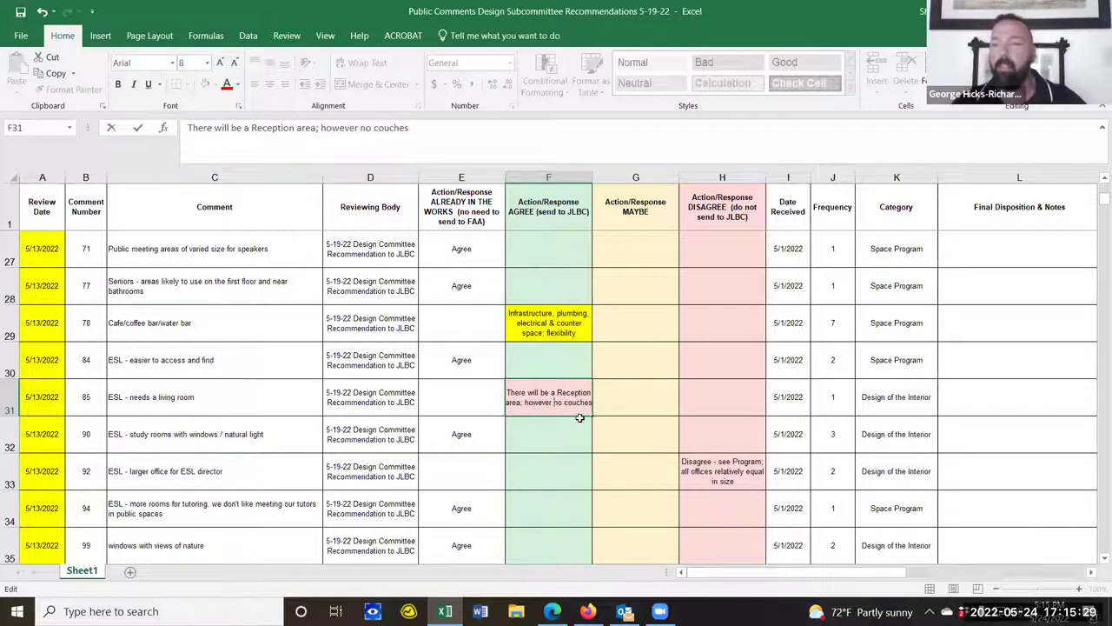
key("Return")
Replace the pink fill of comment 85's AGREE response with a yellow highlight.
left_click(572, 400)
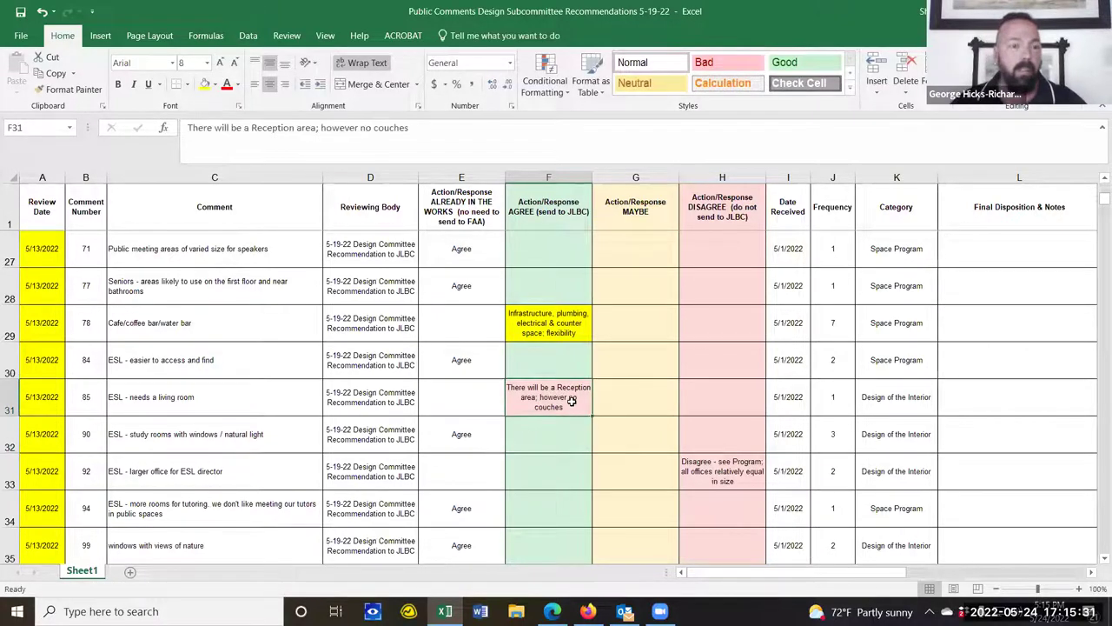
left_click(215, 85)
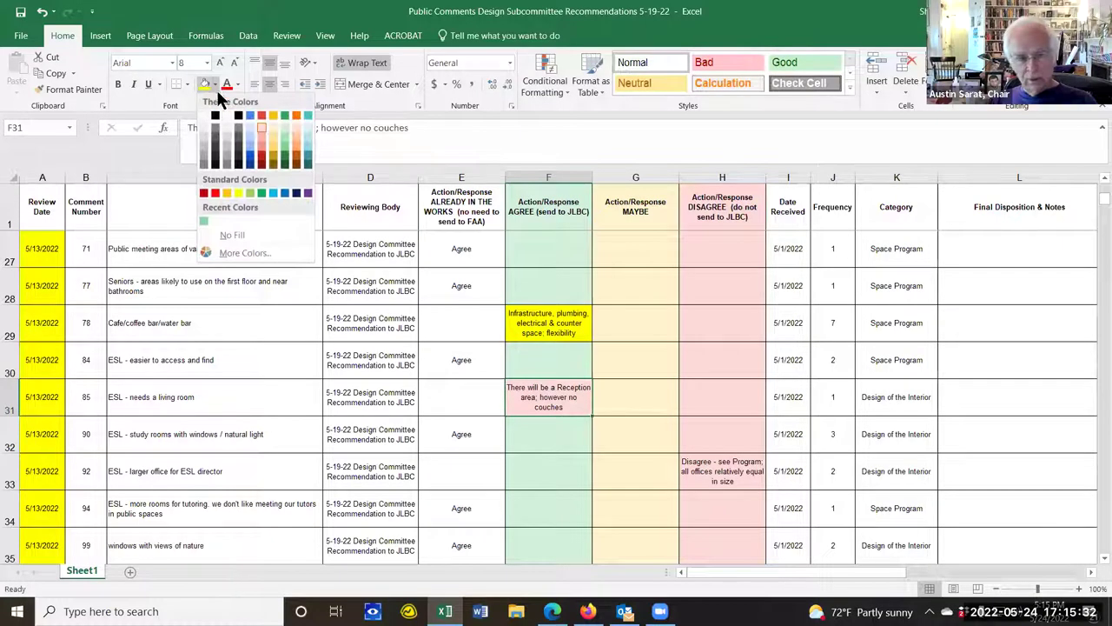
left_click(283, 127)
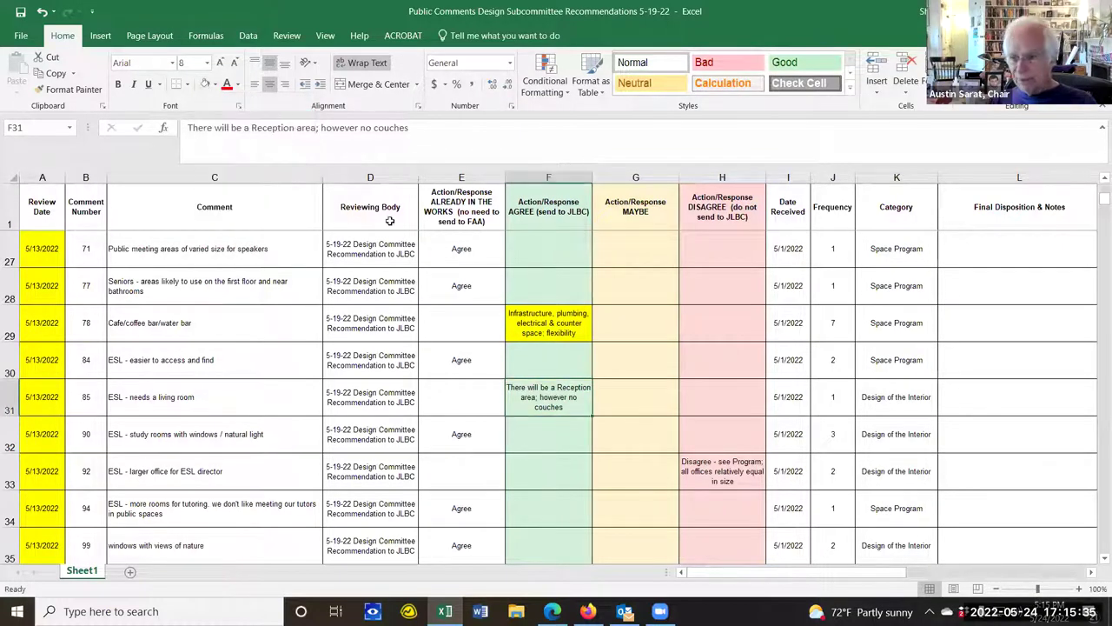
left_click(215, 85)
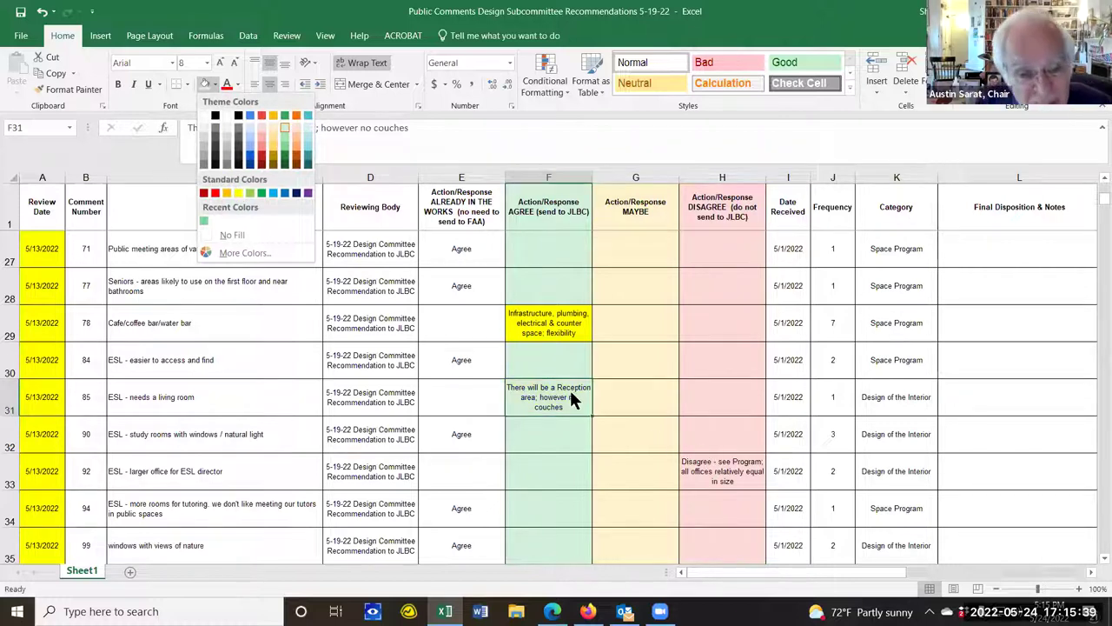
left_click(238, 193)
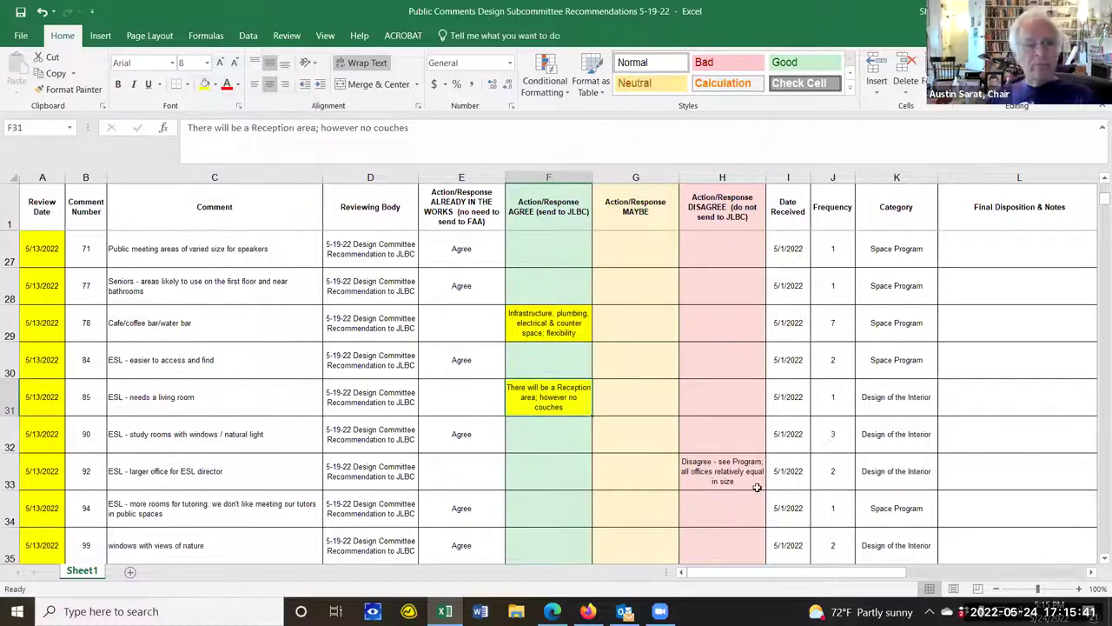
Enter "Agree - in Program" for comment 92 in the ALREADY IN THE WORKS column and clear its DISAGREE response.
left_click(739, 467)
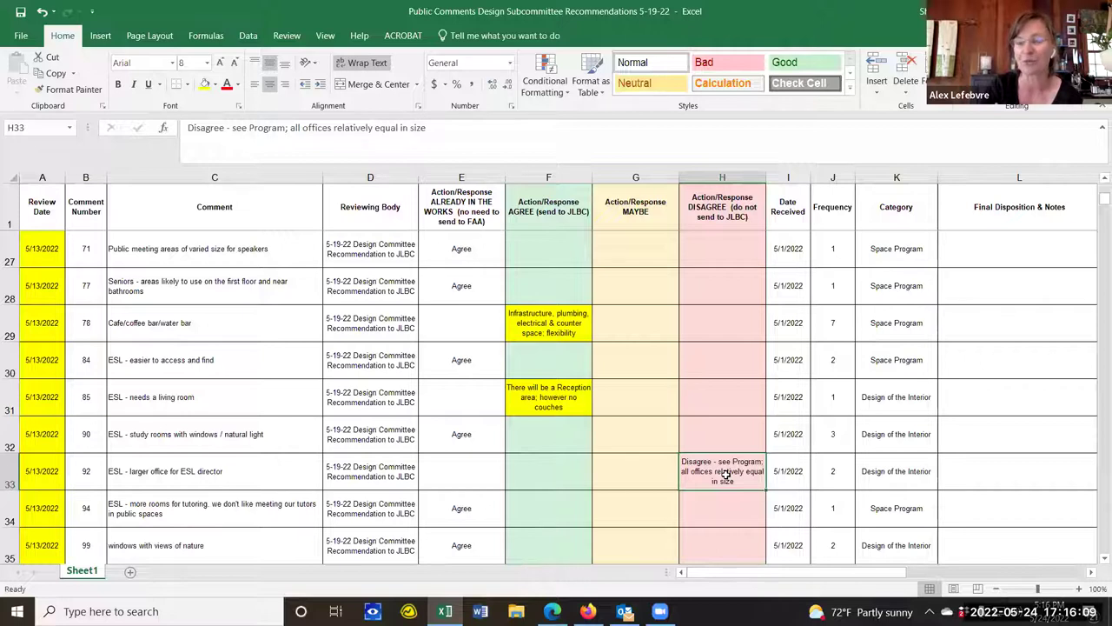
left_click_drag(727, 475, 564, 469)
left_click(564, 469)
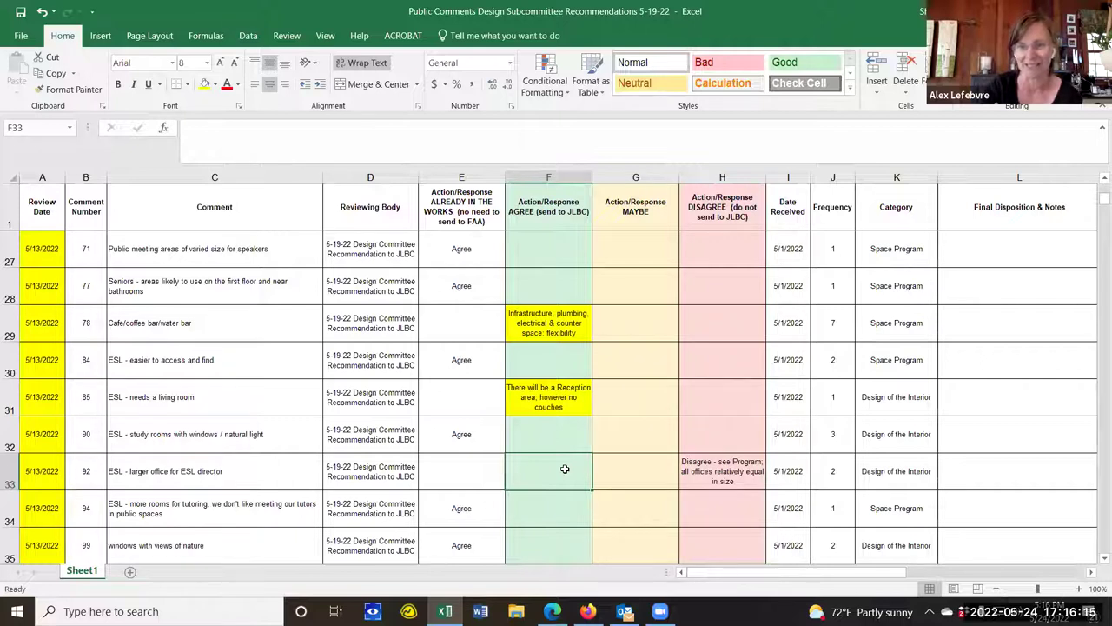
left_click(480, 473)
type("Agree - in Pro")
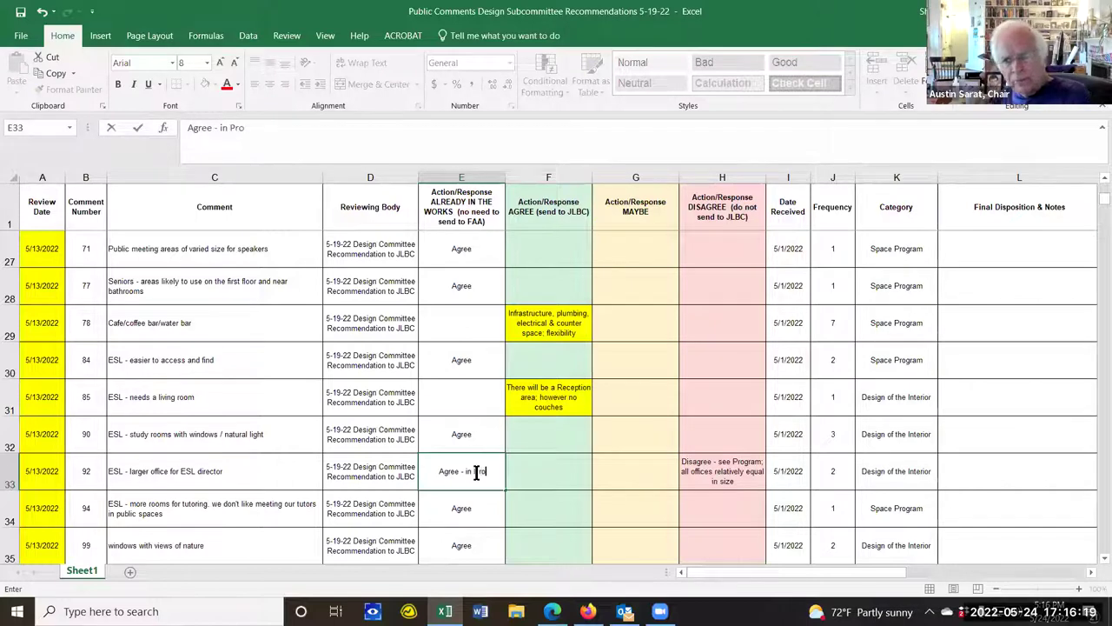
type("gram")
left_click(732, 471)
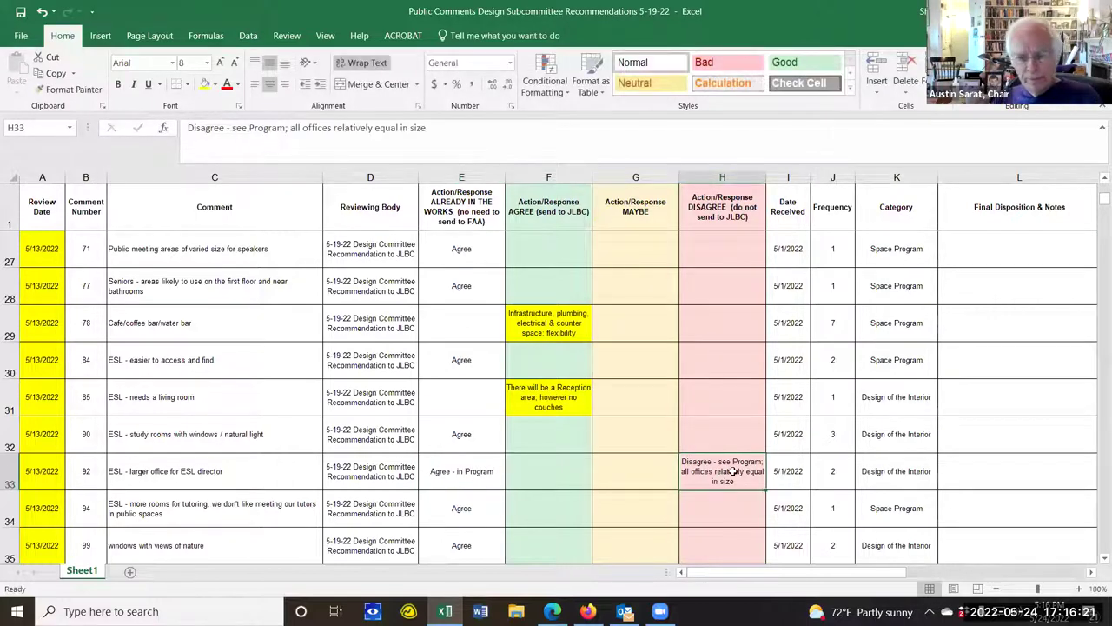
key("Delete")
Highlight the DISAGREE response for comment 104, art space, in yellow.
scroll(1093, 513, "down", 3)
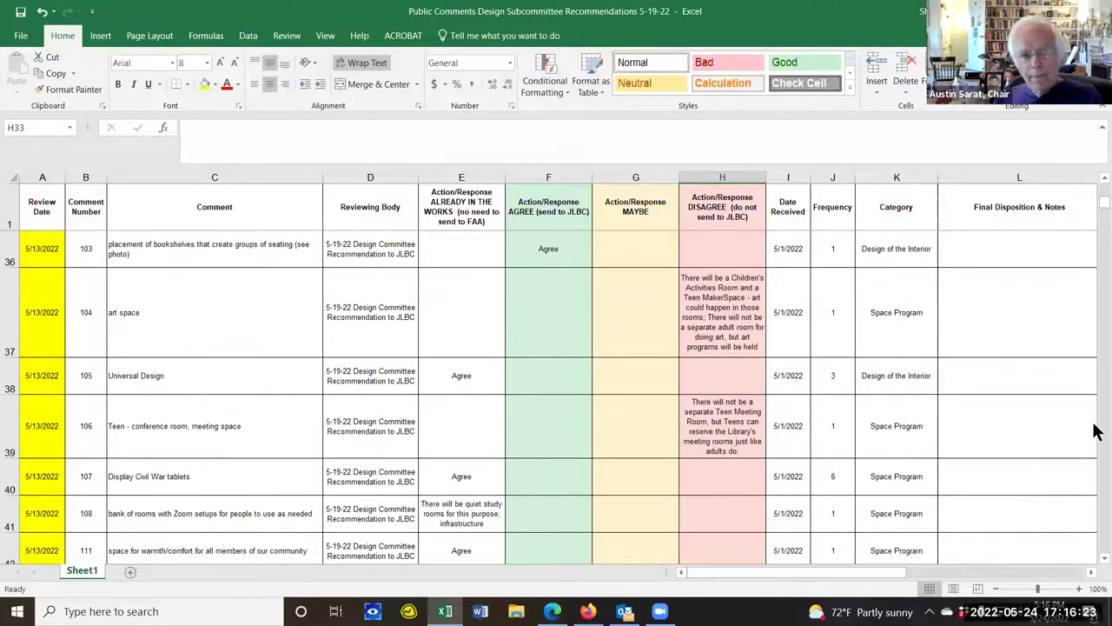
scroll(1095, 426, "up", 6)
left_click(1099, 558)
left_click(1097, 559)
left_click(1096, 559)
left_click(1096, 558)
left_click(1096, 558)
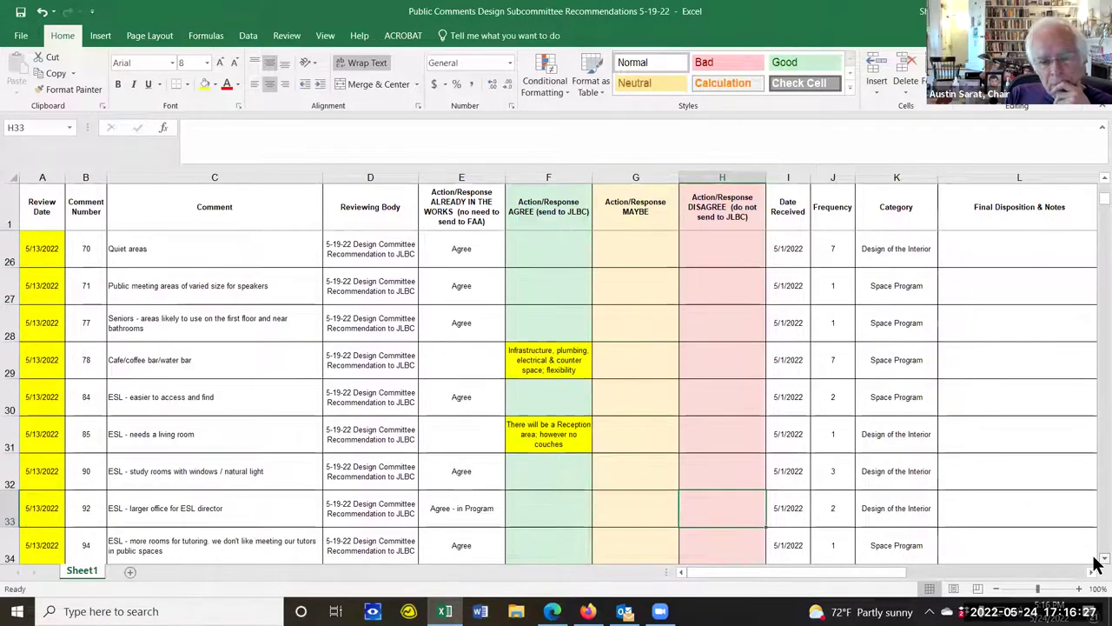
scroll(1096, 561, "down", 2)
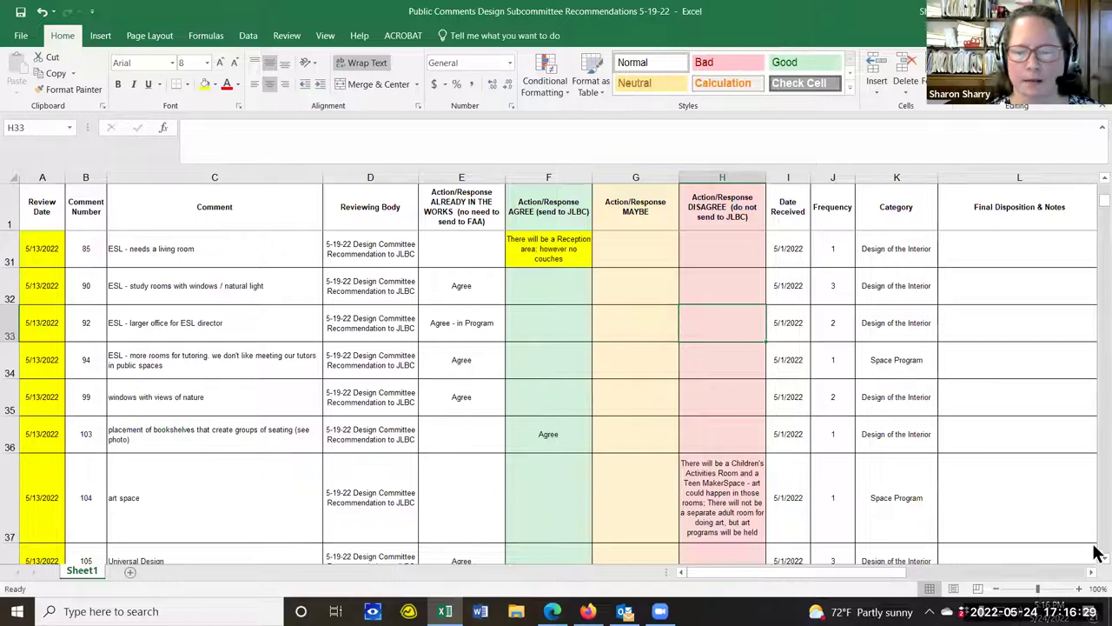
scroll(1097, 556, "down", 1)
left_click(711, 456)
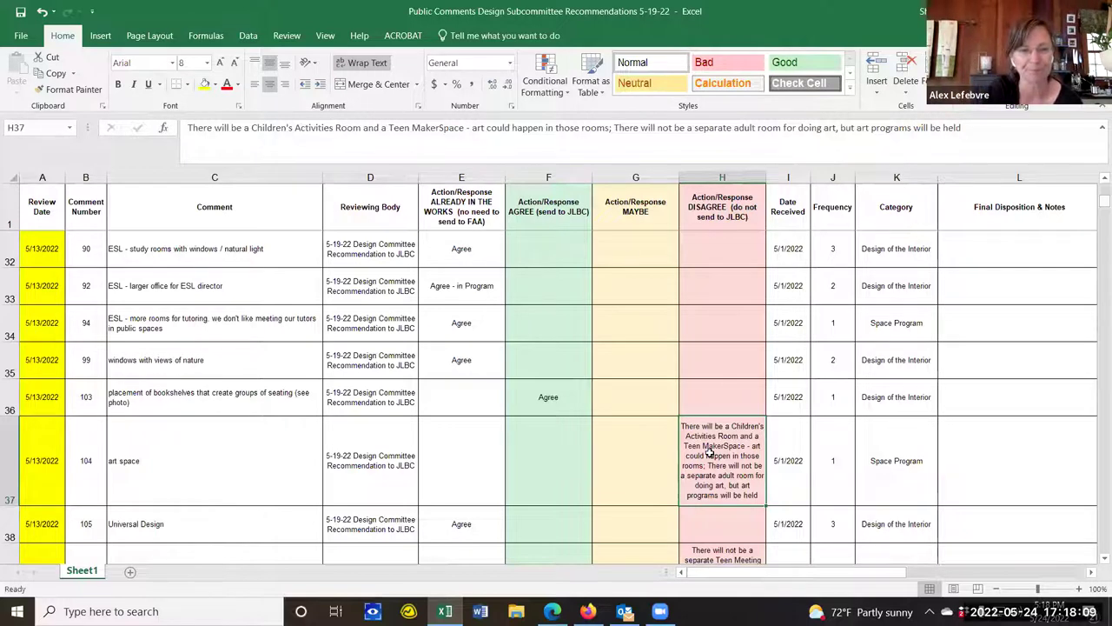
left_click(205, 83)
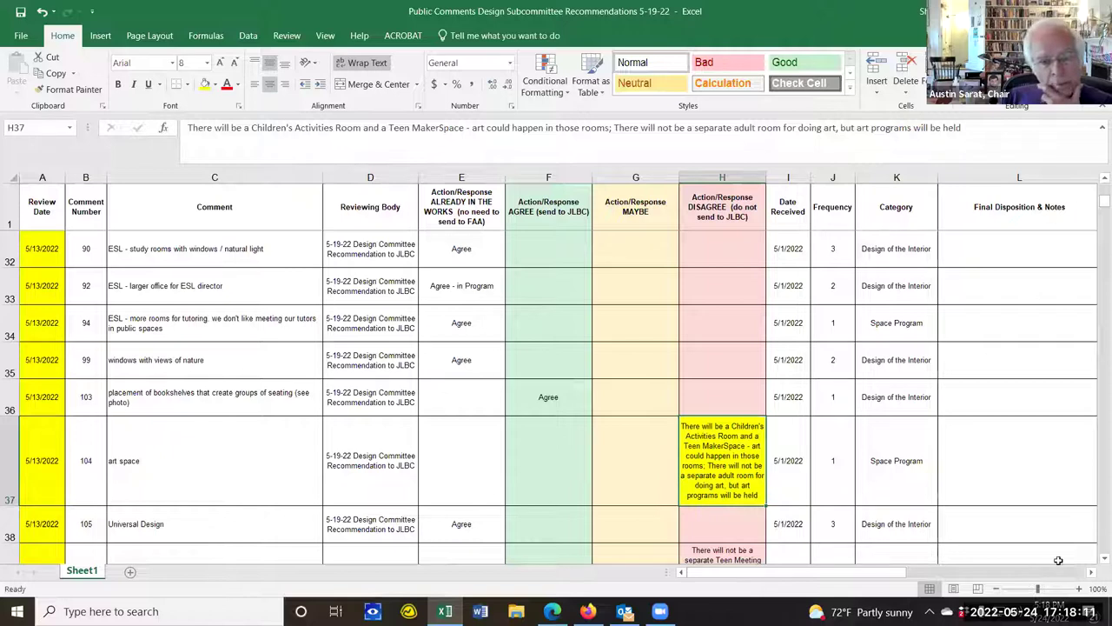
Enter "Flexibility" as the AGREE response for comment 106, Teen - conference room, meeting space, and highlight it in yellow.
left_click(1100, 558)
scroll(1095, 565, "down", 1)
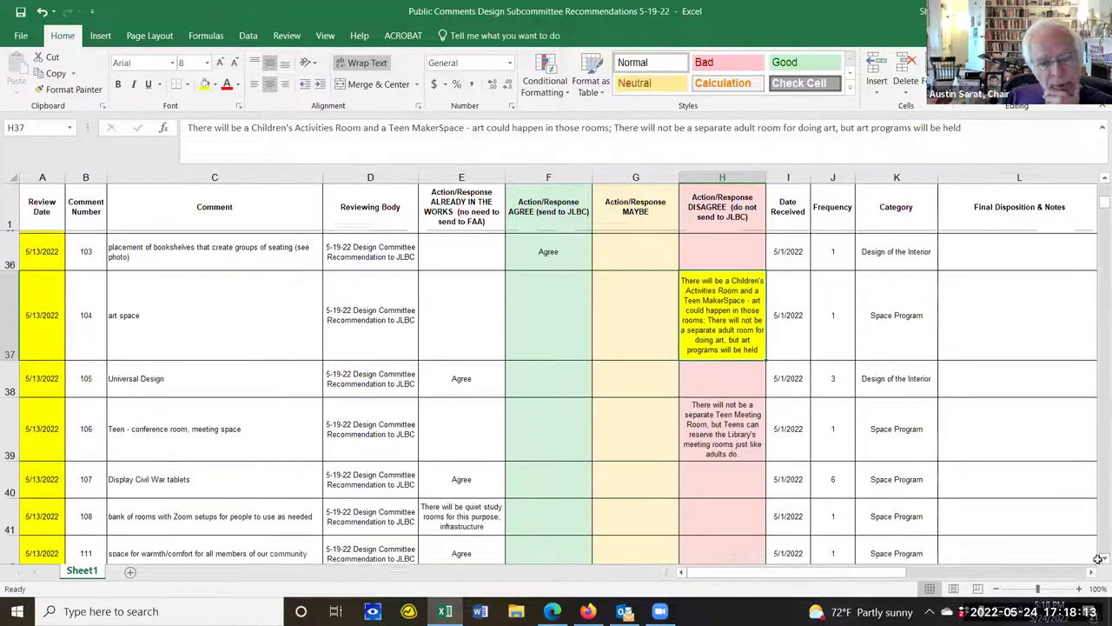
left_click(728, 438)
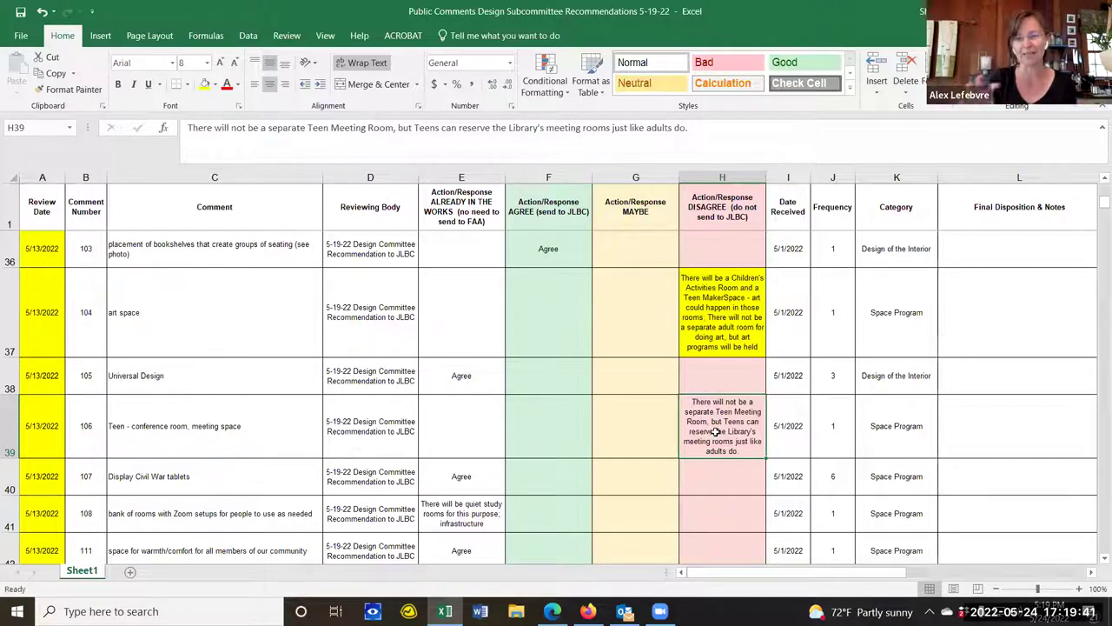
left_click(567, 422)
type("F")
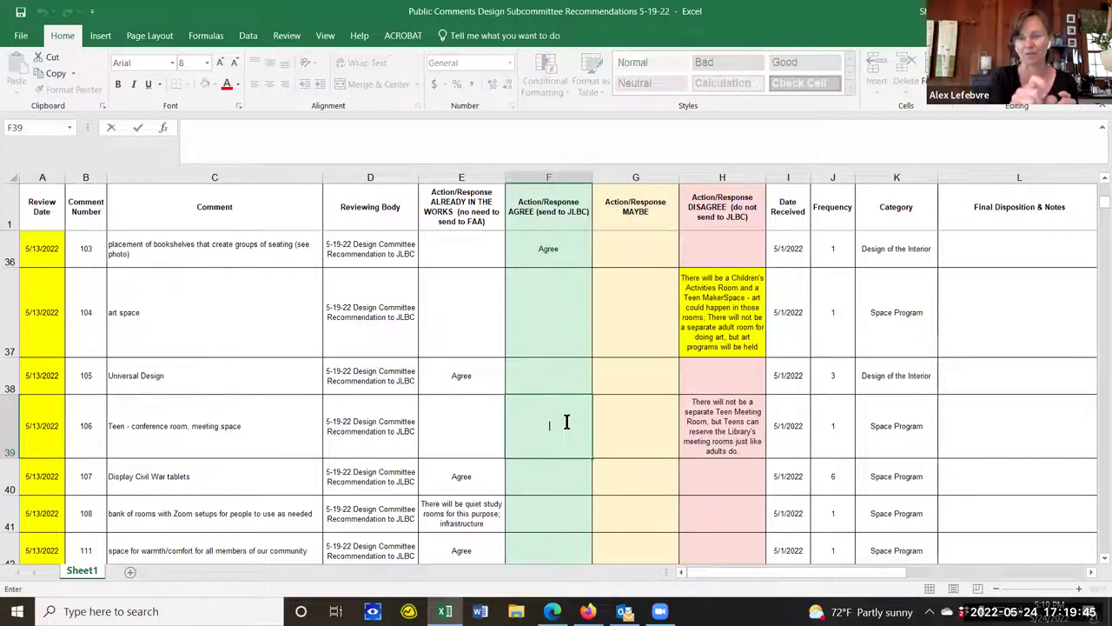
type("lexibi")
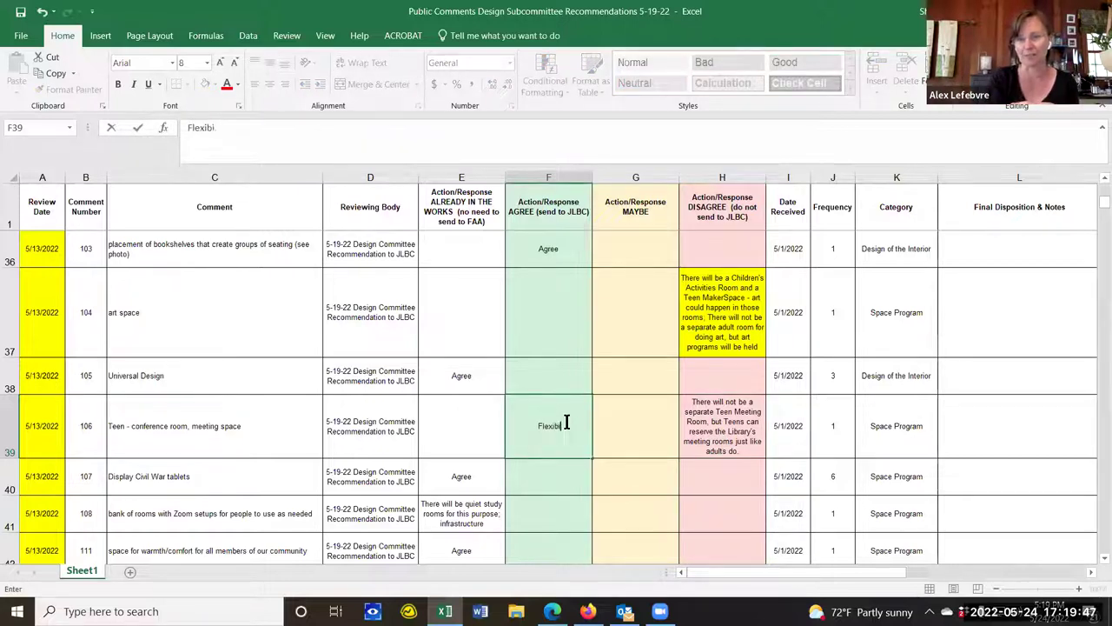
type("lity")
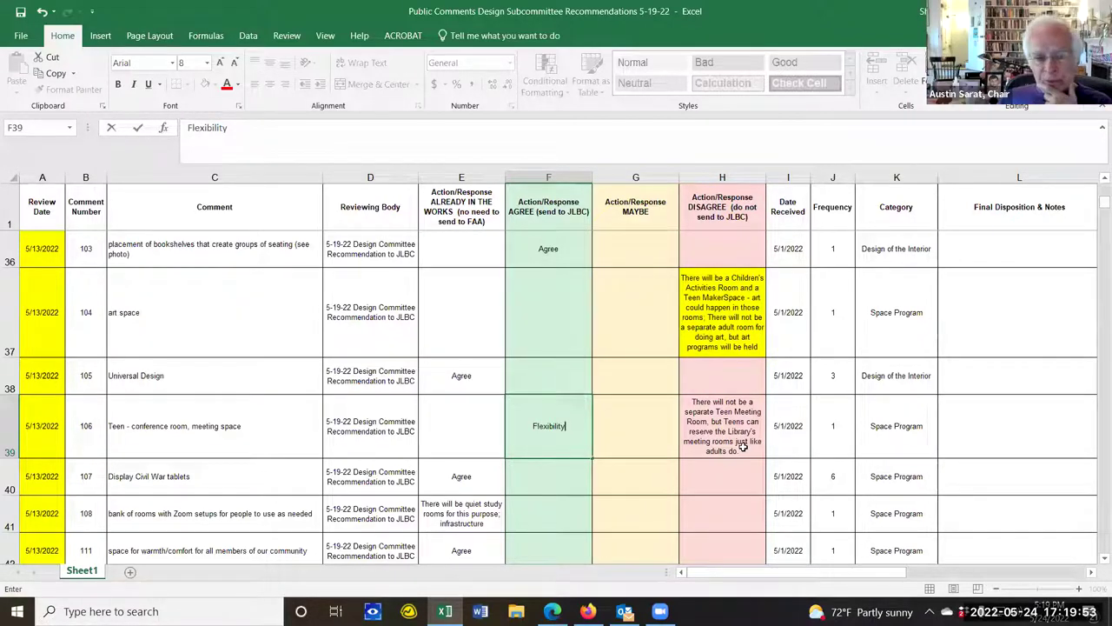
left_click(601, 427)
left_click(560, 432)
left_click(204, 86)
left_click(715, 415)
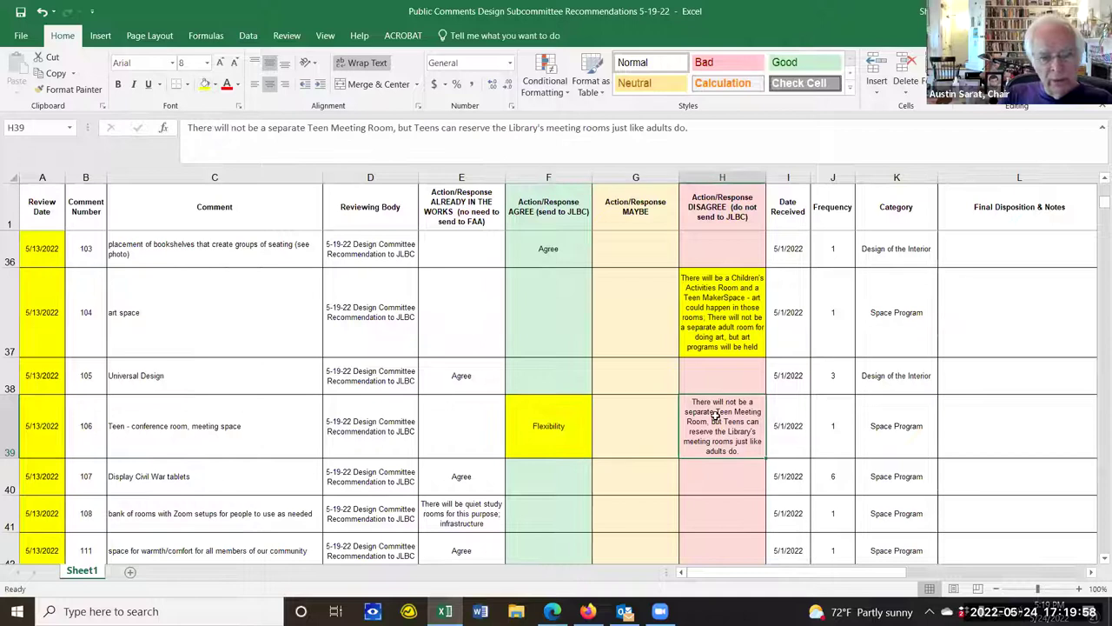
Highlight in yellow the DISAGREE responses for comment 147, Audio/video recording rooms, and comment 158, Amity Street front entrance.
scroll(736, 492, "down", 3)
left_click(743, 365)
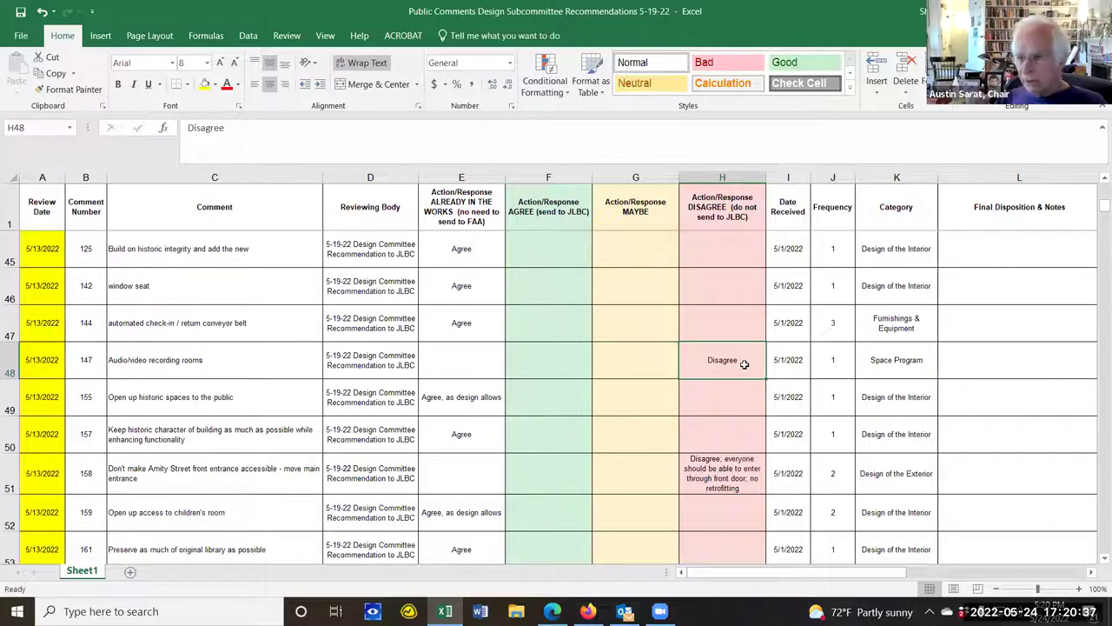
left_click(206, 84)
left_click(744, 475)
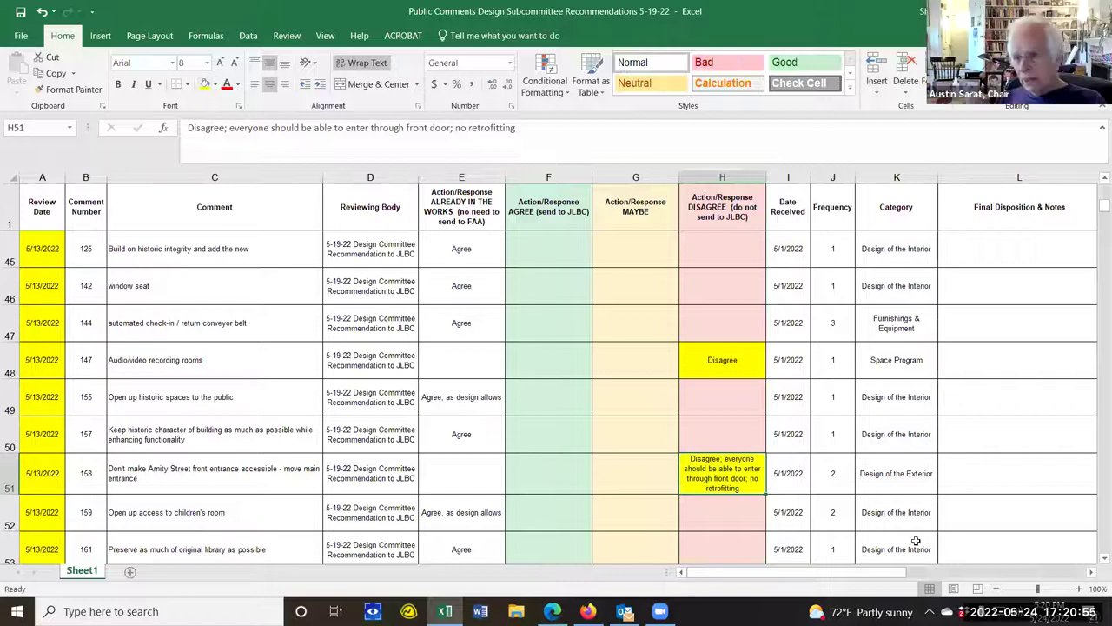
Highlight the "Disagree...Safety" response for comment 180, Teens - loft, in yellow.
left_click(1100, 561)
left_click_drag(1097, 560, 1097, 565)
left_click(709, 492)
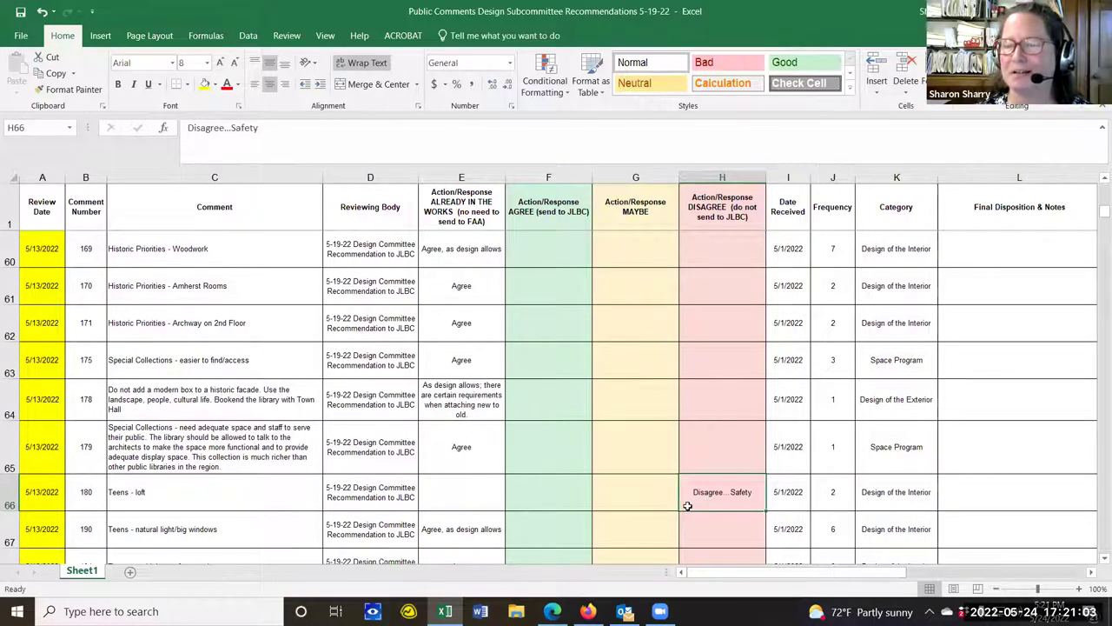
left_click(205, 85)
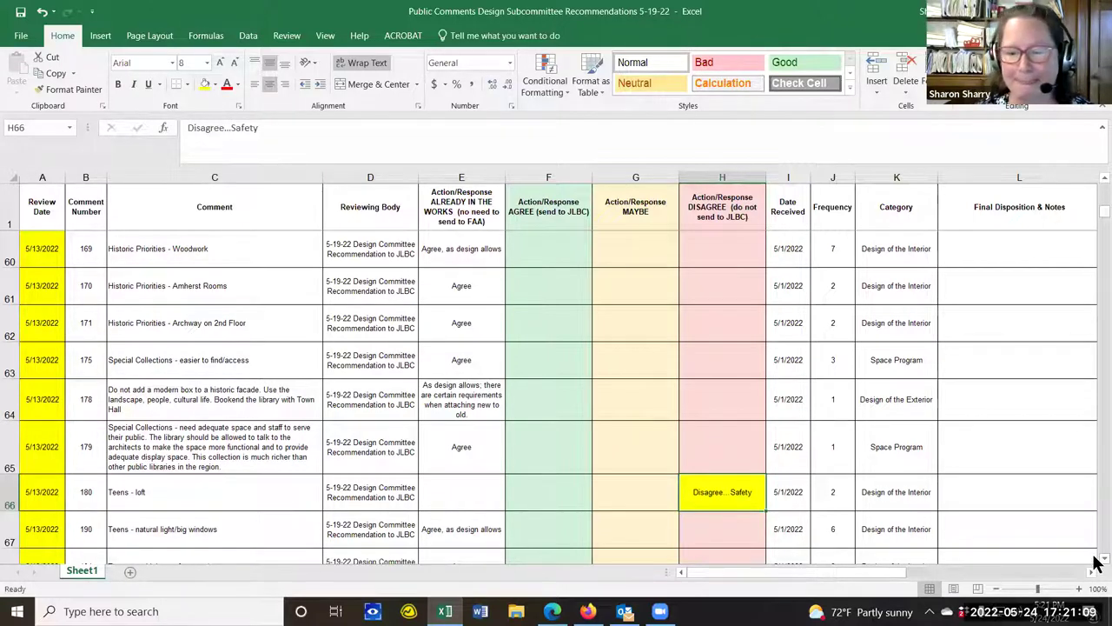
Highlight the DISAGREE response for comment 195, Teens - art space, in yellow.
scroll(1097, 563, "down", 2)
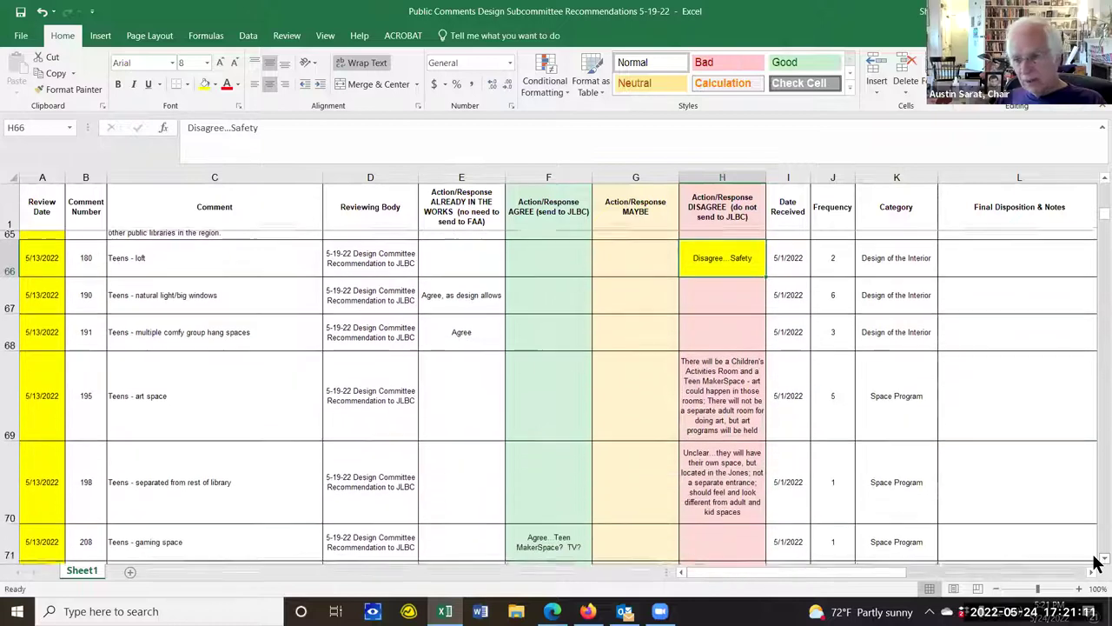
scroll(1095, 557, "down", 1)
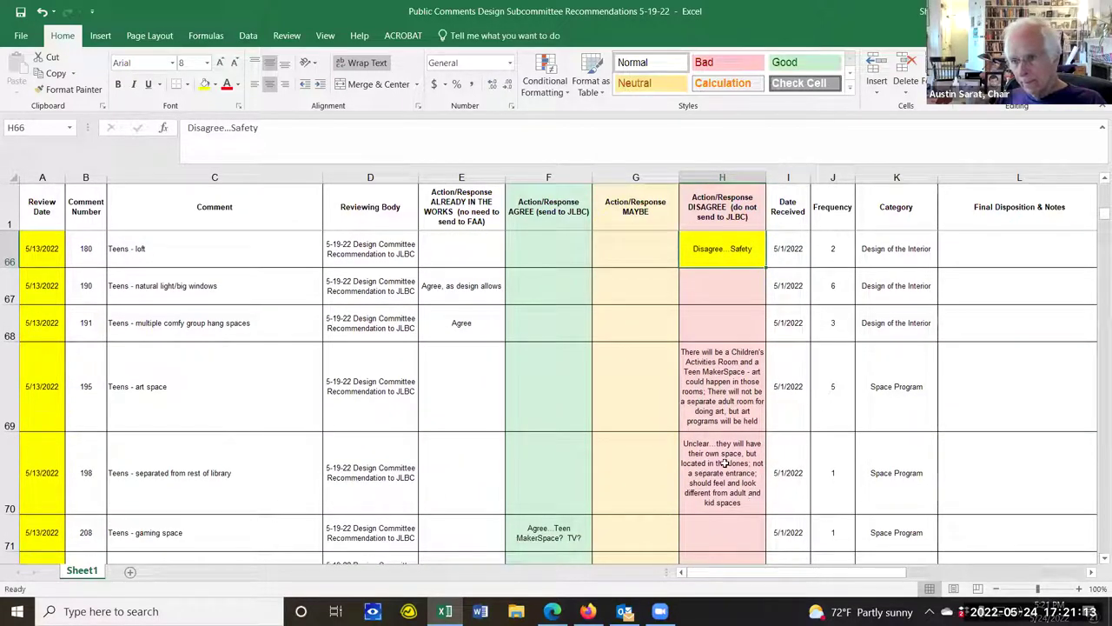
left_click(704, 379)
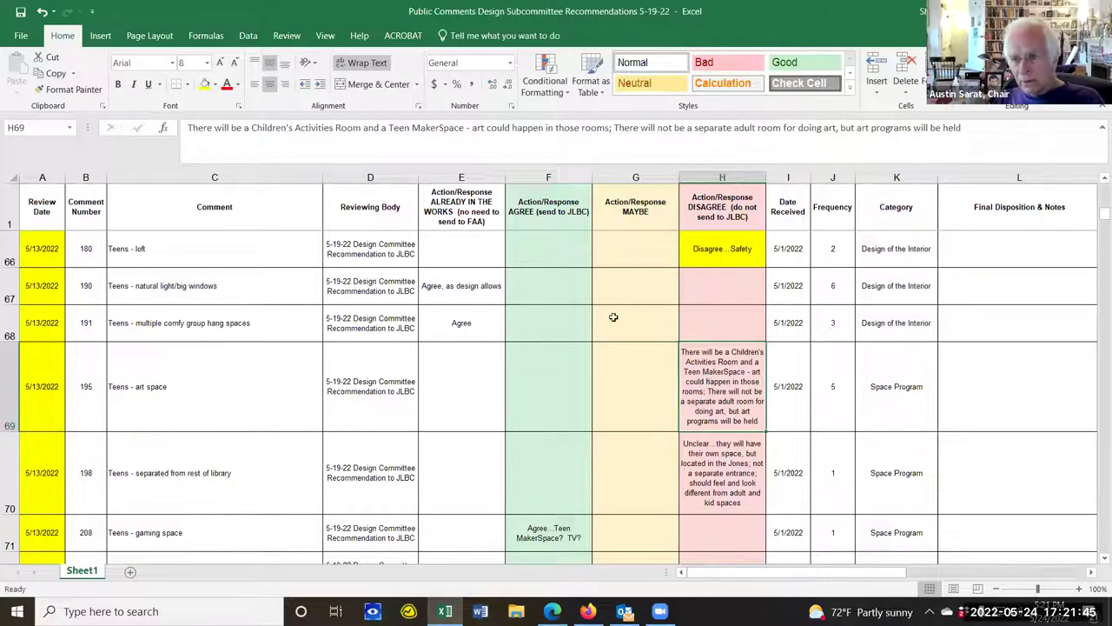
left_click(202, 82)
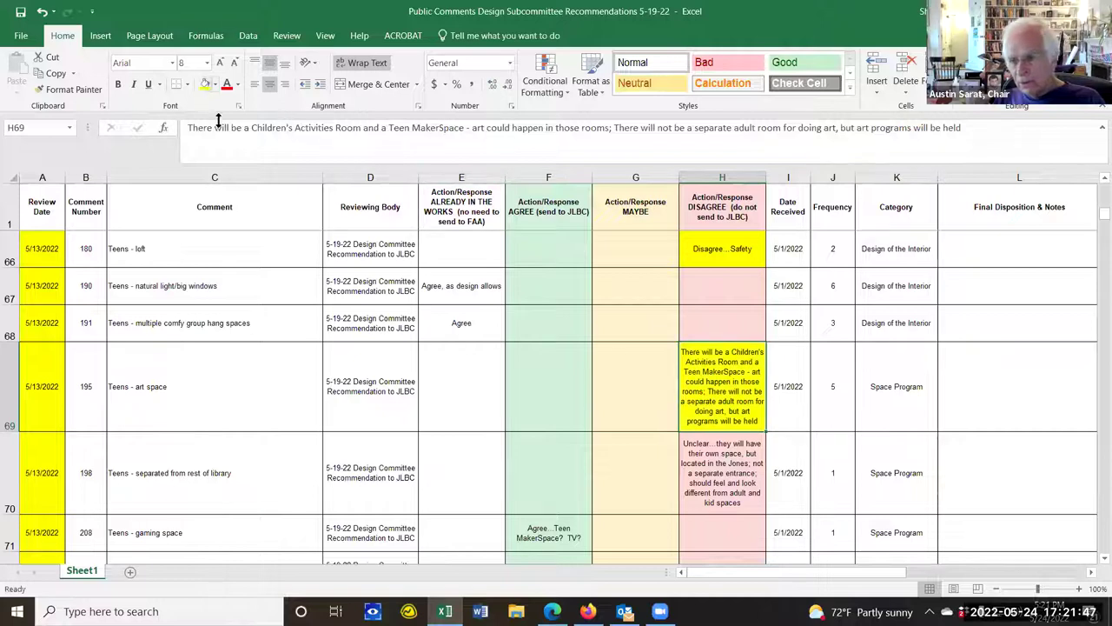
Enter "Can this space be made available after hours?" as the AGREE response for comment 198, Teens - separated from rest of library.
left_click(736, 465)
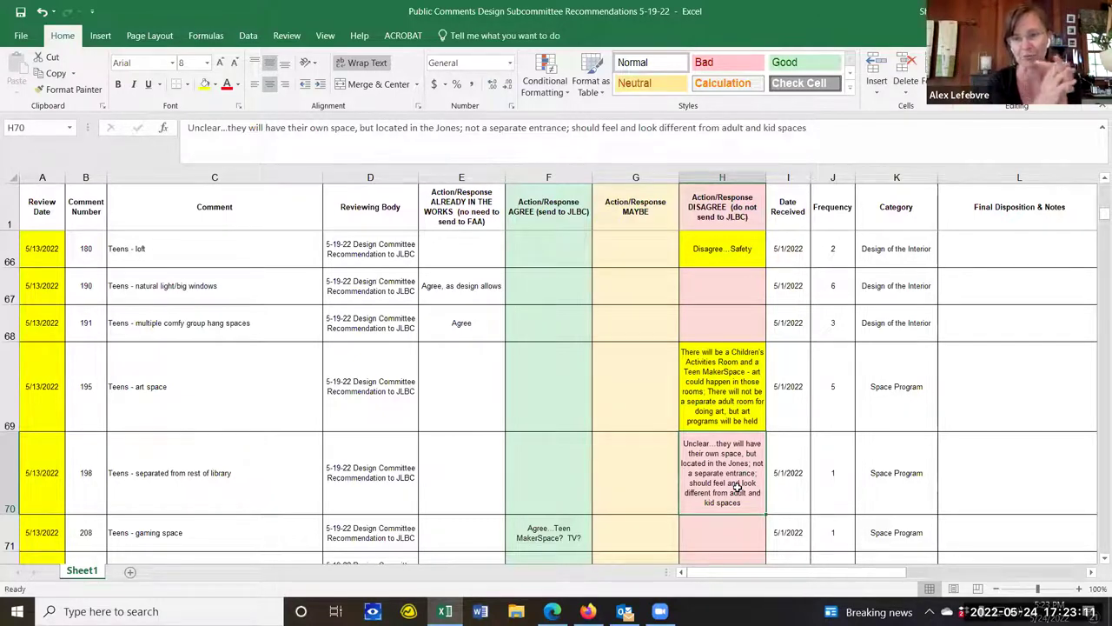
left_click(553, 469)
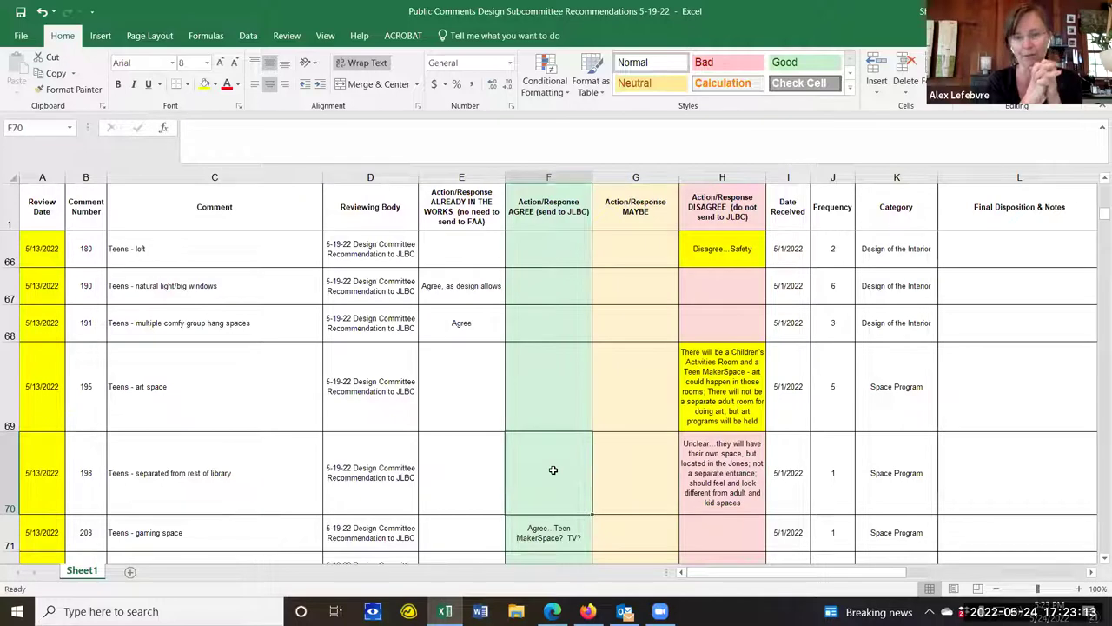
type("Can this s")
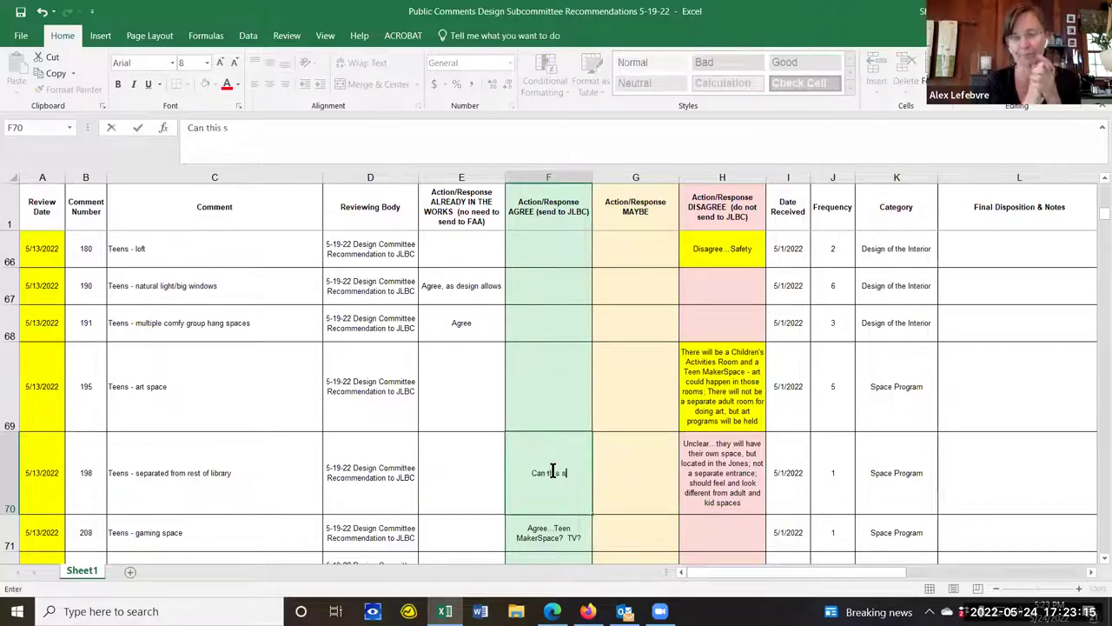
type("pace  b")
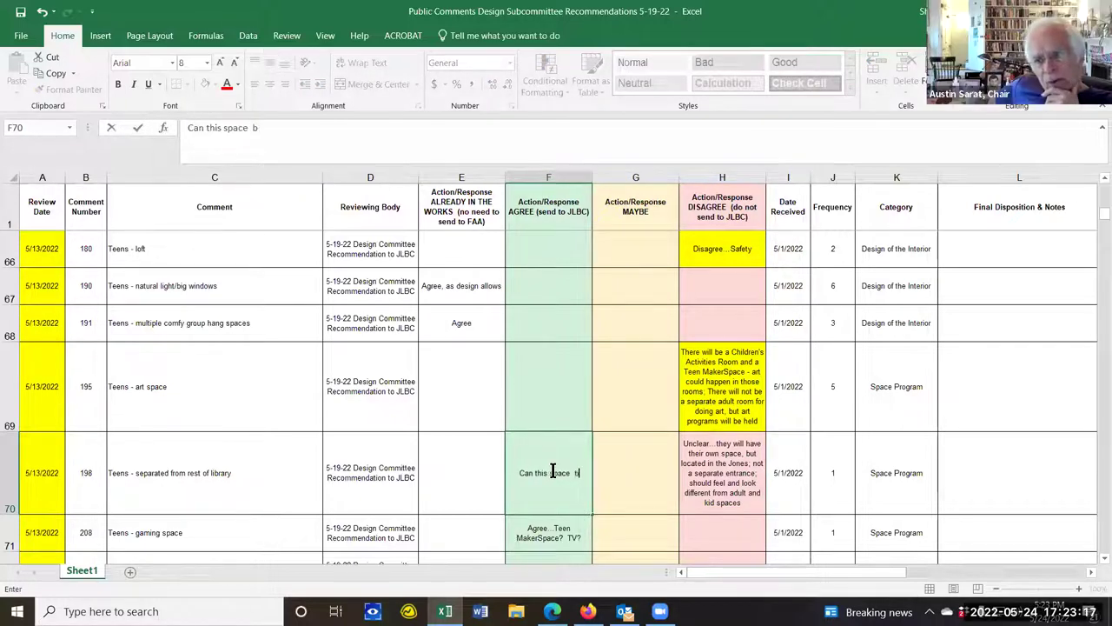
type("e made availabl")
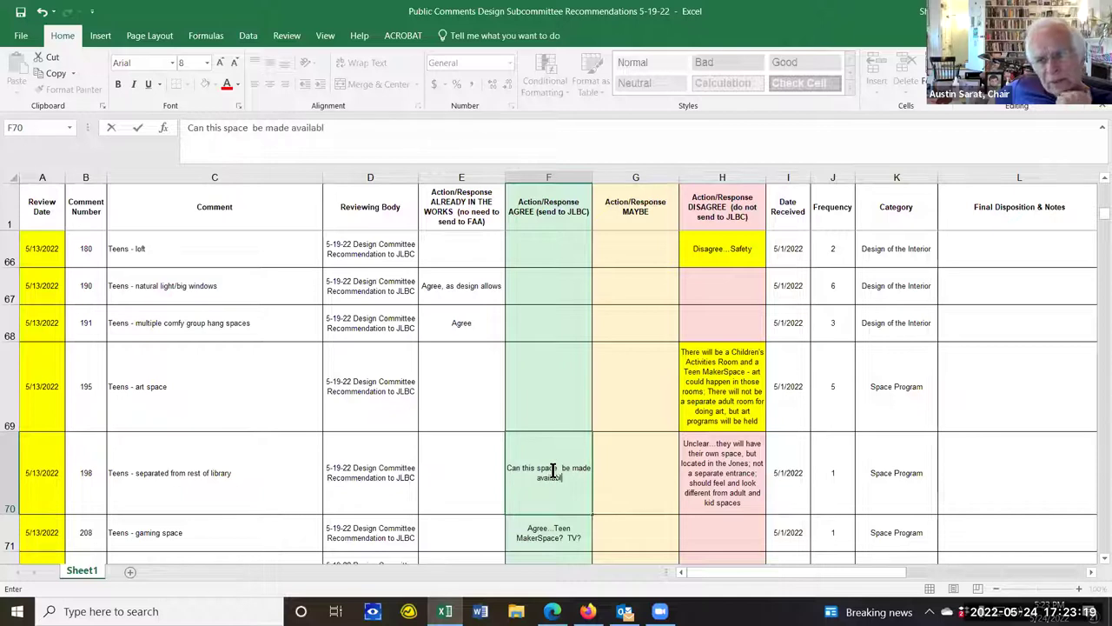
type("e after hours")
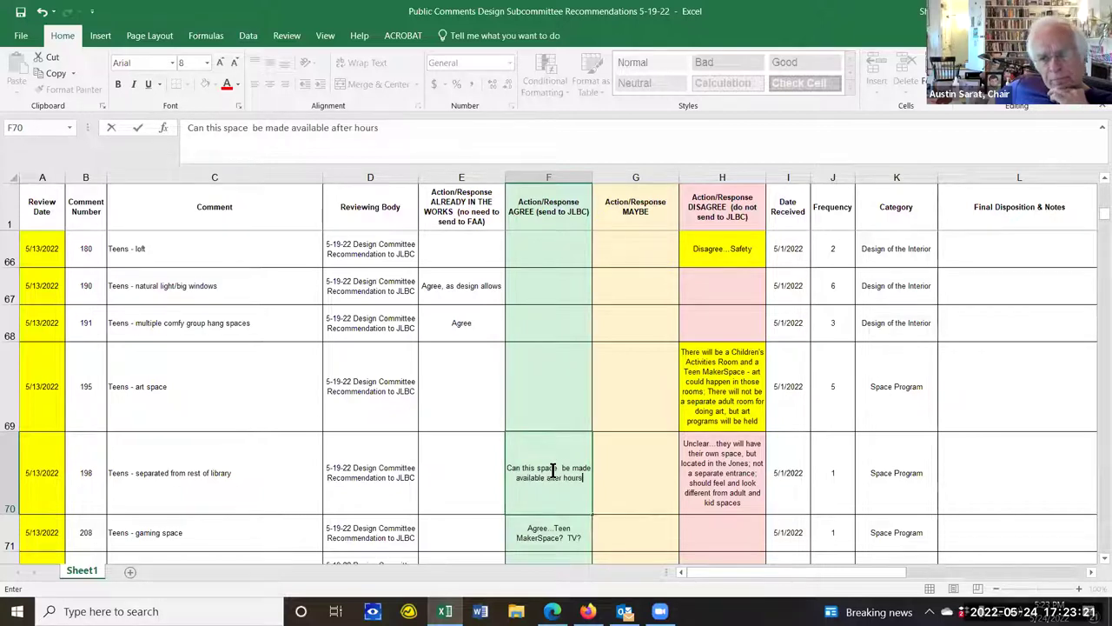
type("?")
left_click(572, 454)
key("BackSpace")
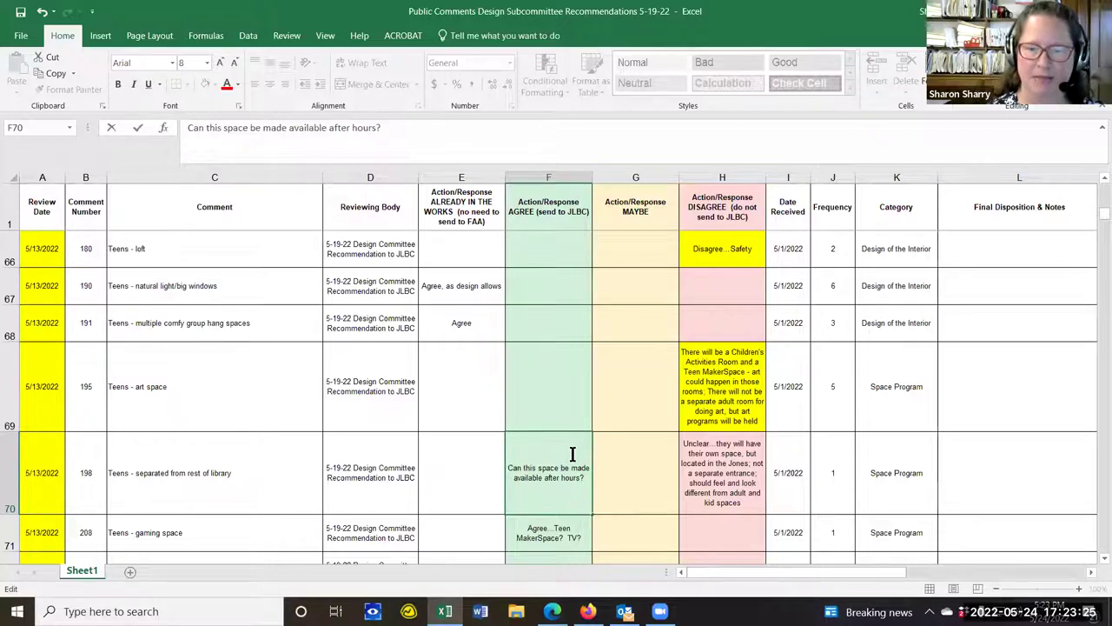
key("Return")
Clear the AGREE response for comment 198 and select its DISAGREE response.
left_click(536, 485)
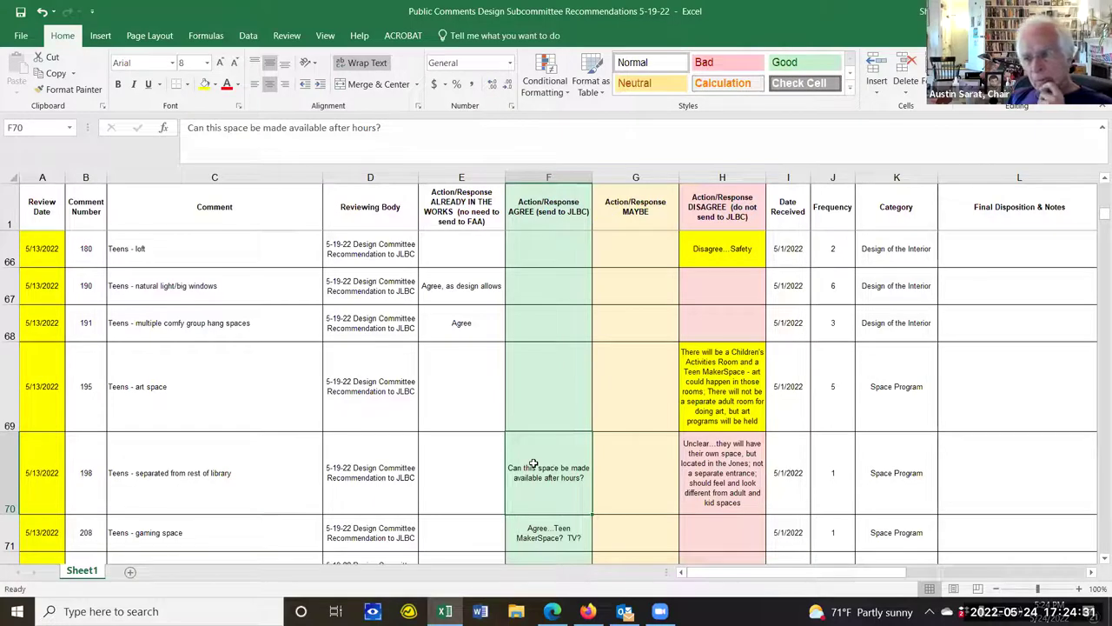
key("Delete")
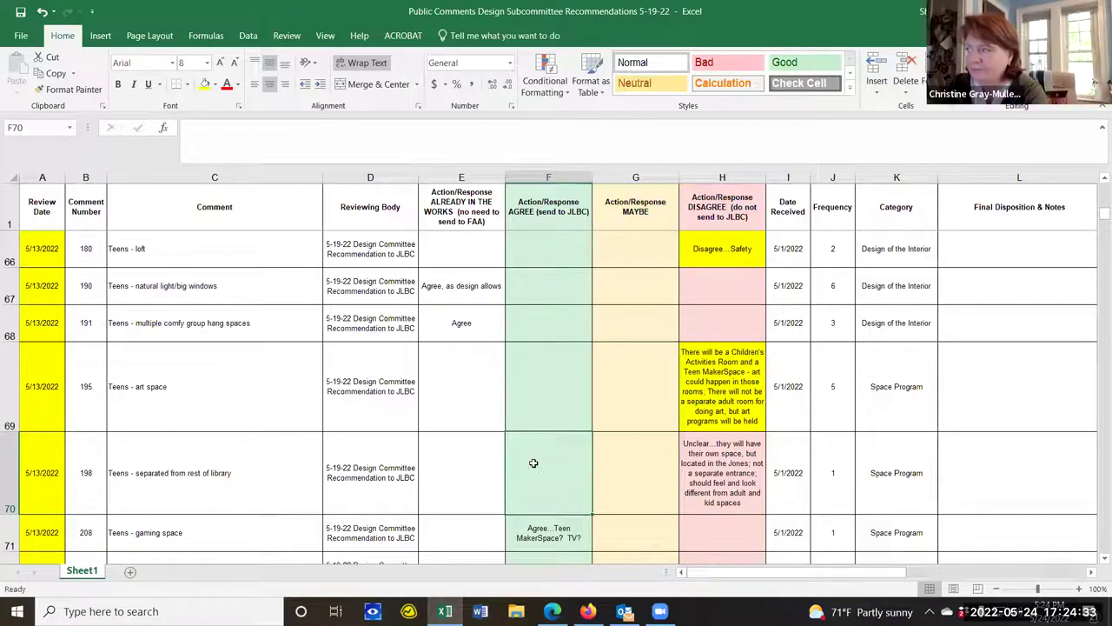
left_click(712, 473)
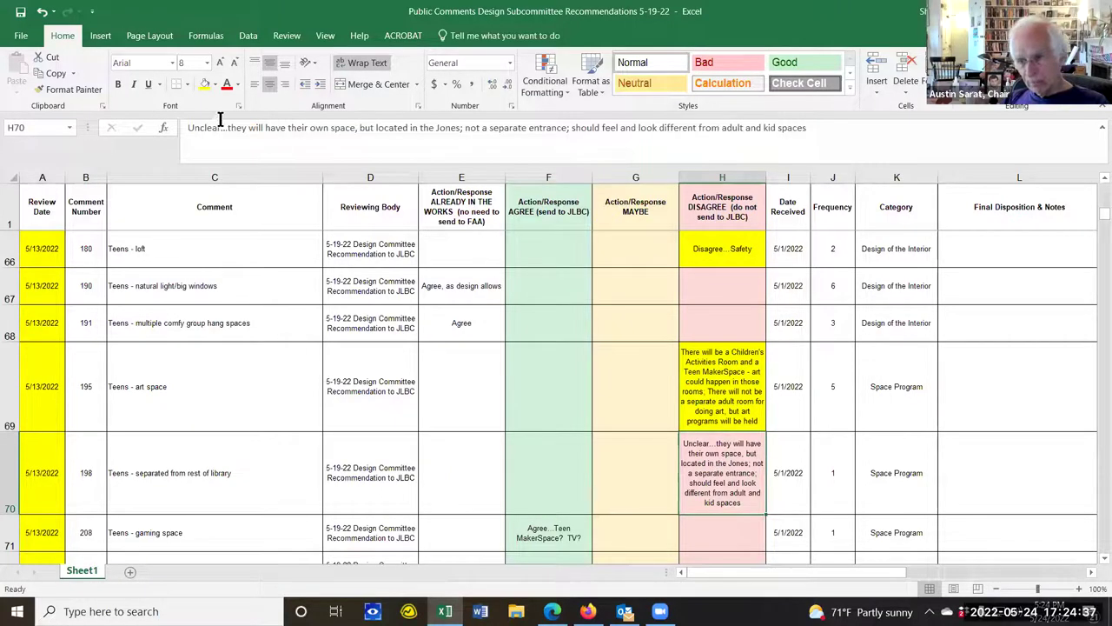
Enter "Creating a low sensory space" as the AGREE response for comment 224, At least one dark womb-like corner.
left_click(1097, 559)
scroll(1096, 559, "down", 2)
left_click(737, 434)
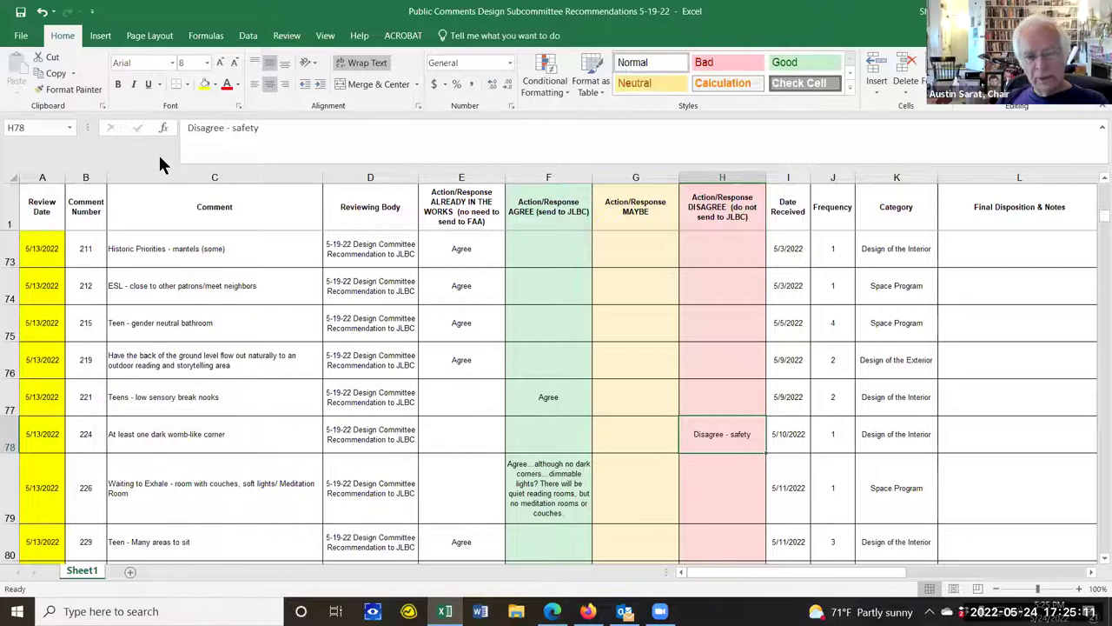
left_click(559, 434)
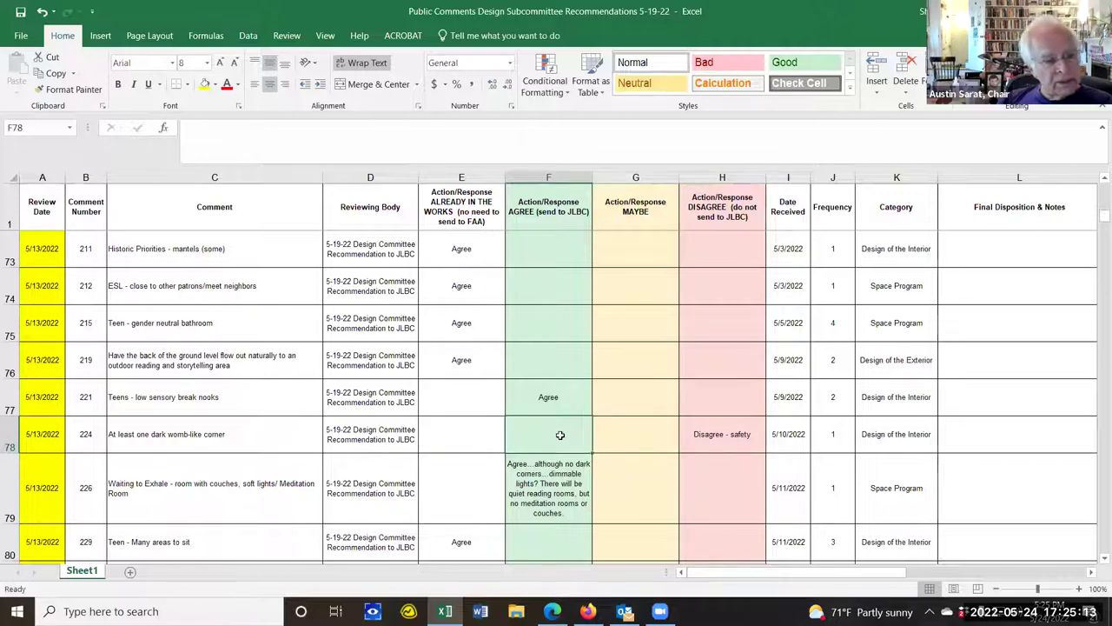
type("Low sensory")
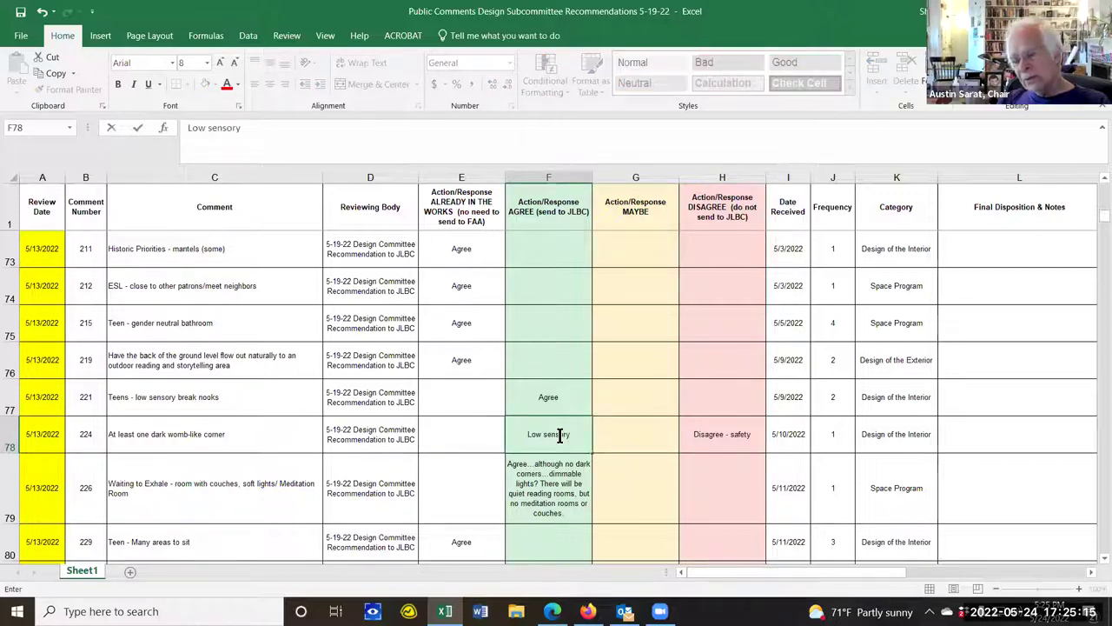
type(" space")
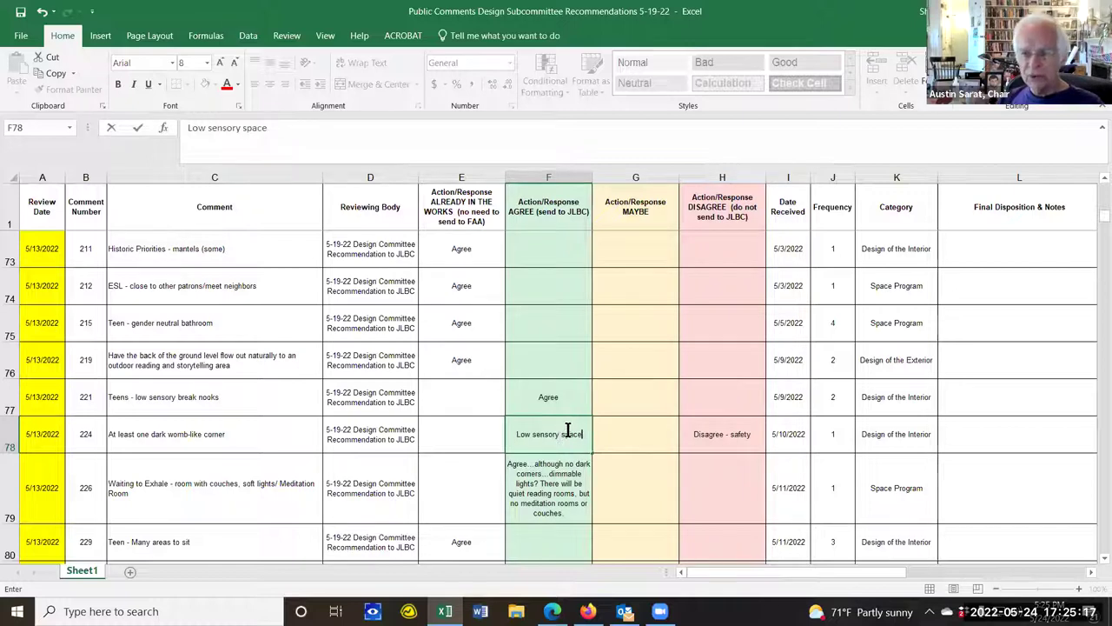
type("Creating a")
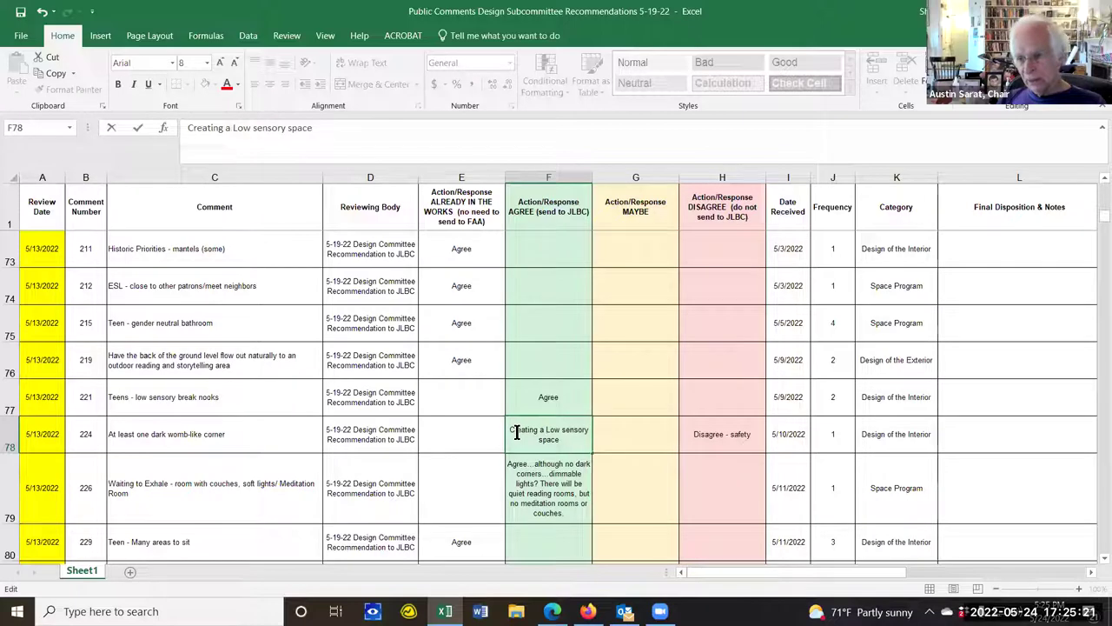
key("Delete")
type("l")
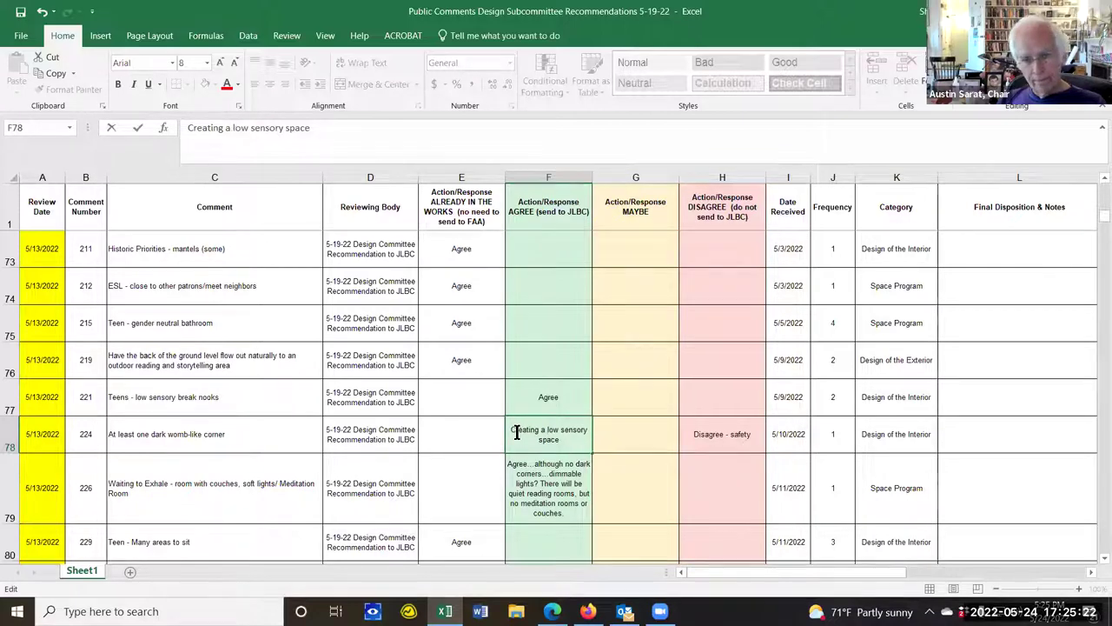
Clear the DISAGREE response for comment 224 and highlight its AGREE response in yellow.
left_click(695, 436)
key("Delete")
left_click(557, 443)
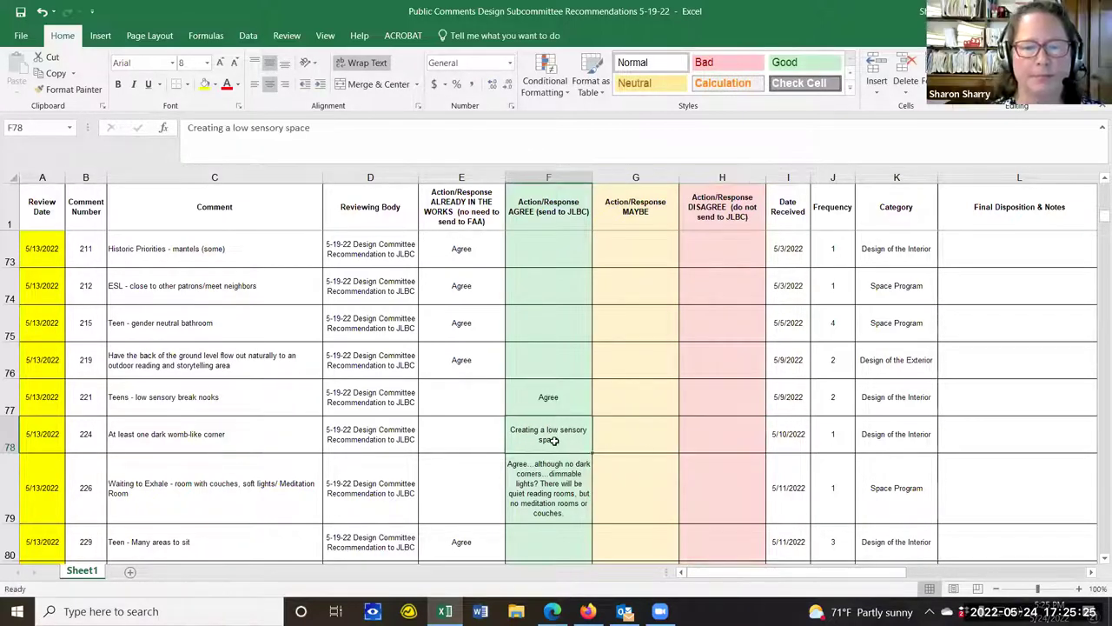
left_click(205, 84)
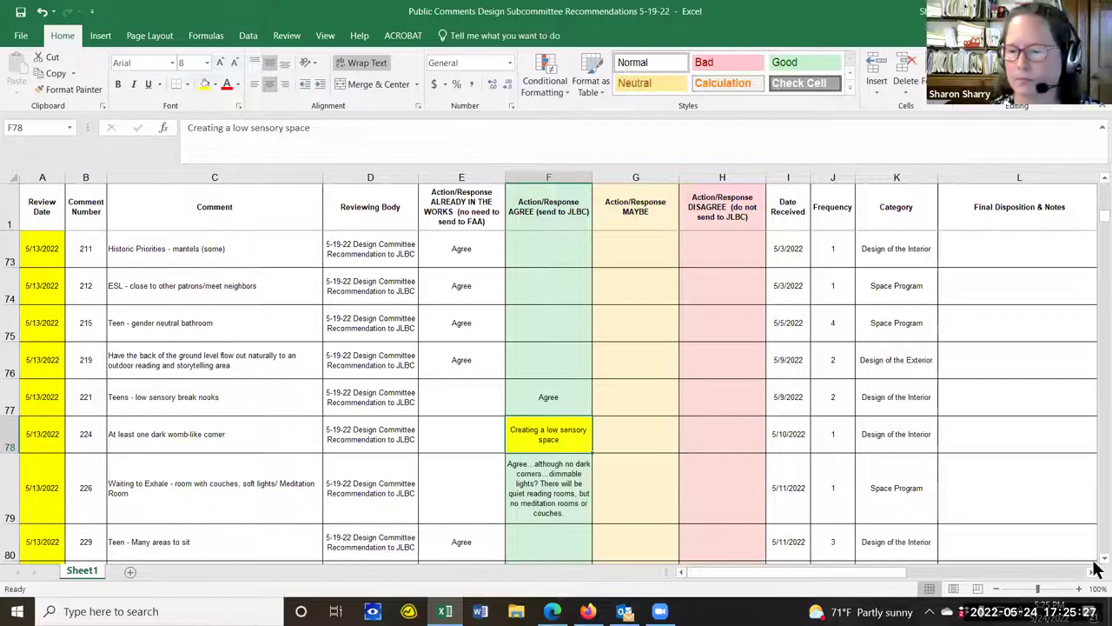
Highlight in yellow the DISAGREE response for comment 244 on trimming the building to smaller square footage.
scroll(1095, 563, "down", 2)
scroll(1095, 566, "down", 1)
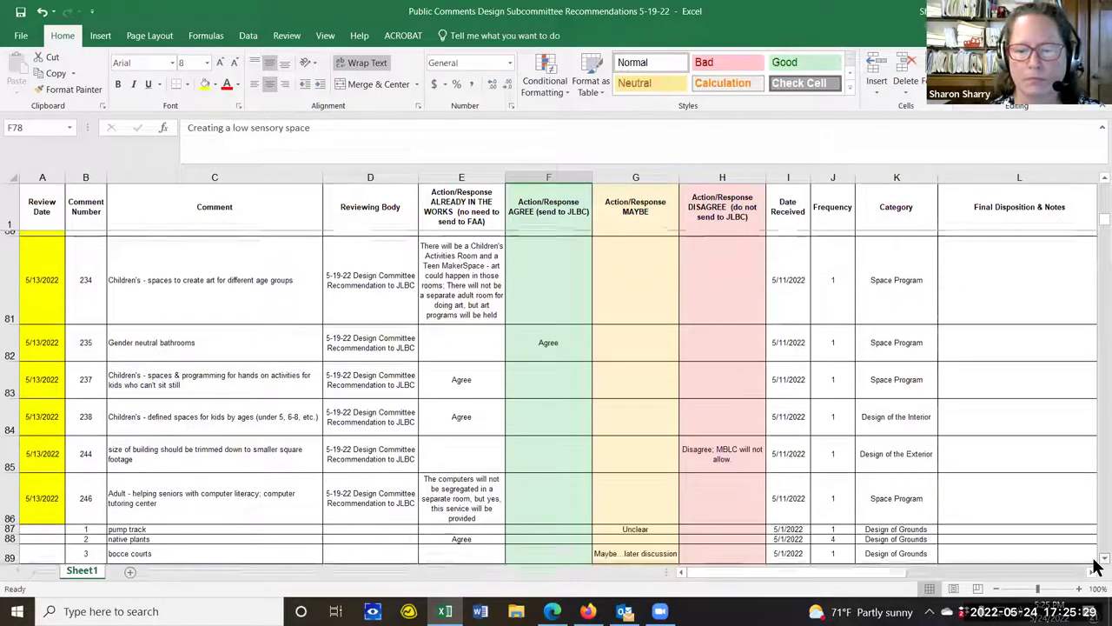
left_click(723, 445)
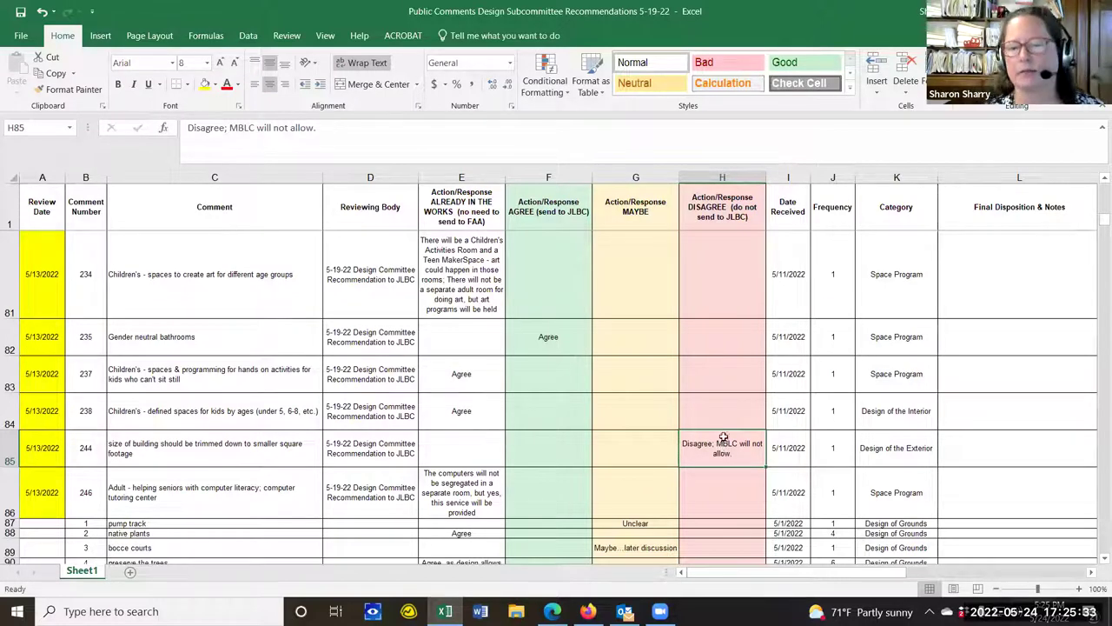
left_click(204, 85)
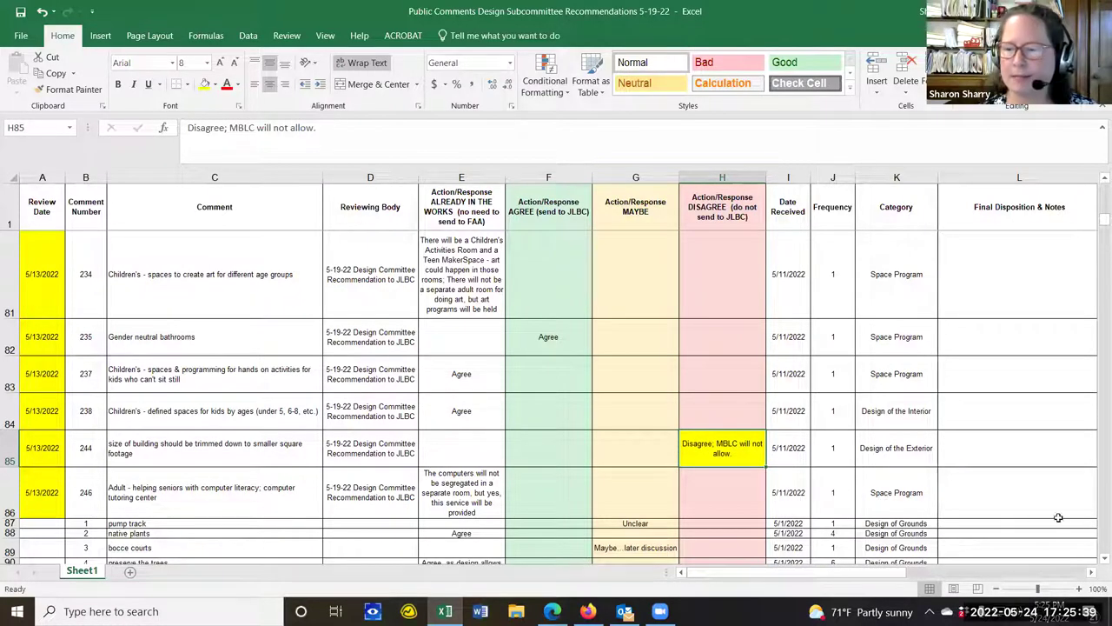
Review the highlighted responses from the first comment onward, then examine the ALREADY IN THE WORKS and AGREE columns.
left_click_drag(1096, 221, 1097, 177)
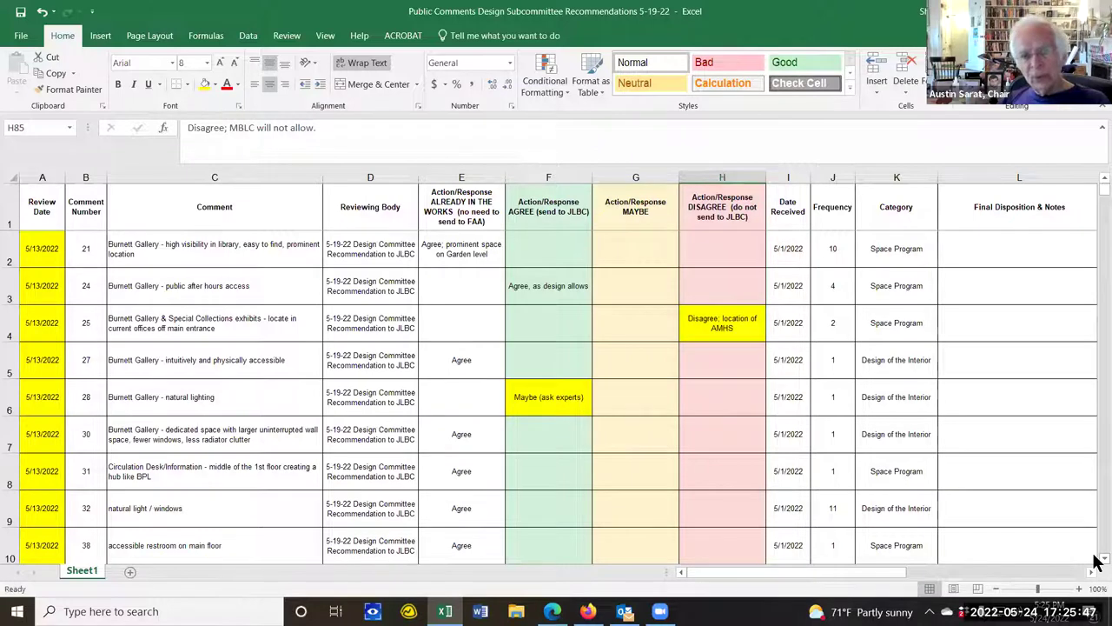
left_click_drag(1097, 561, 1097, 560)
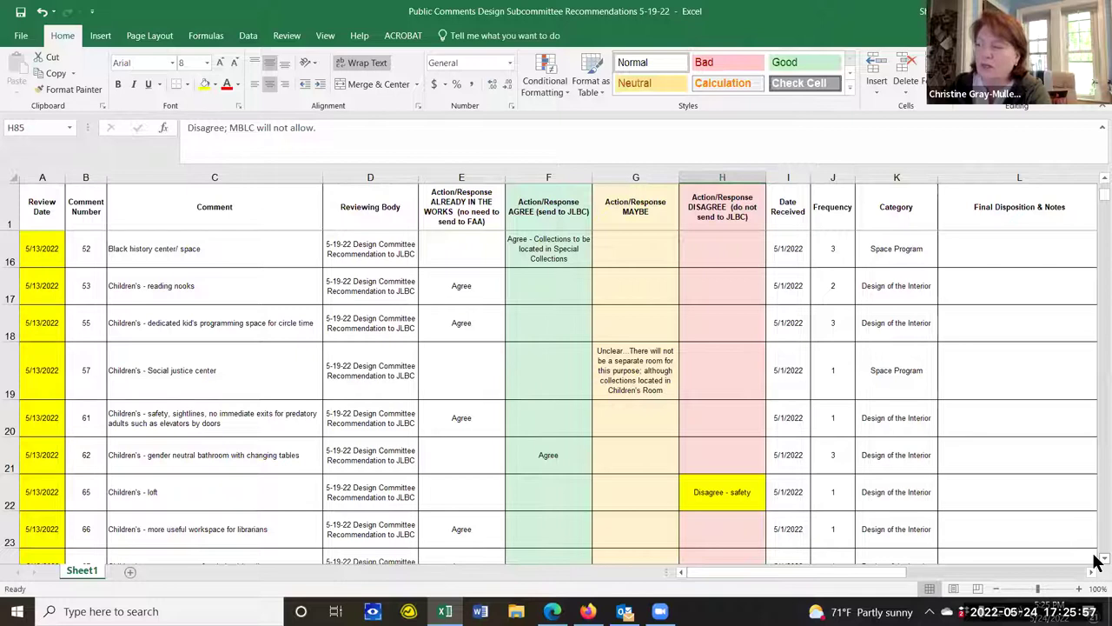
left_click_drag(1096, 199, 1097, 191)
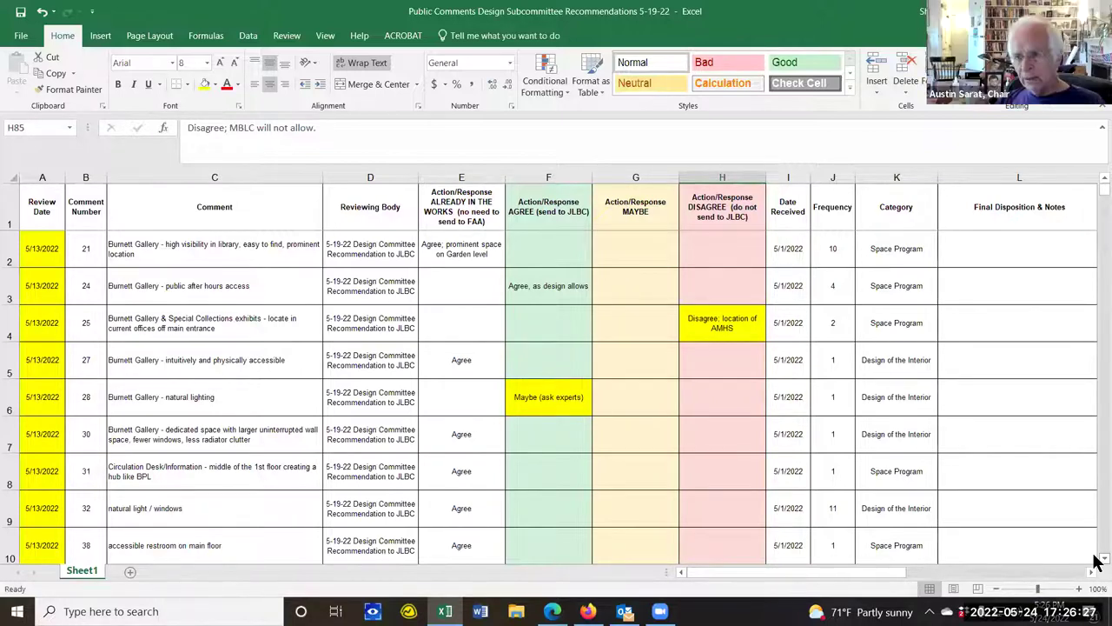
scroll(1097, 560, "down", 4)
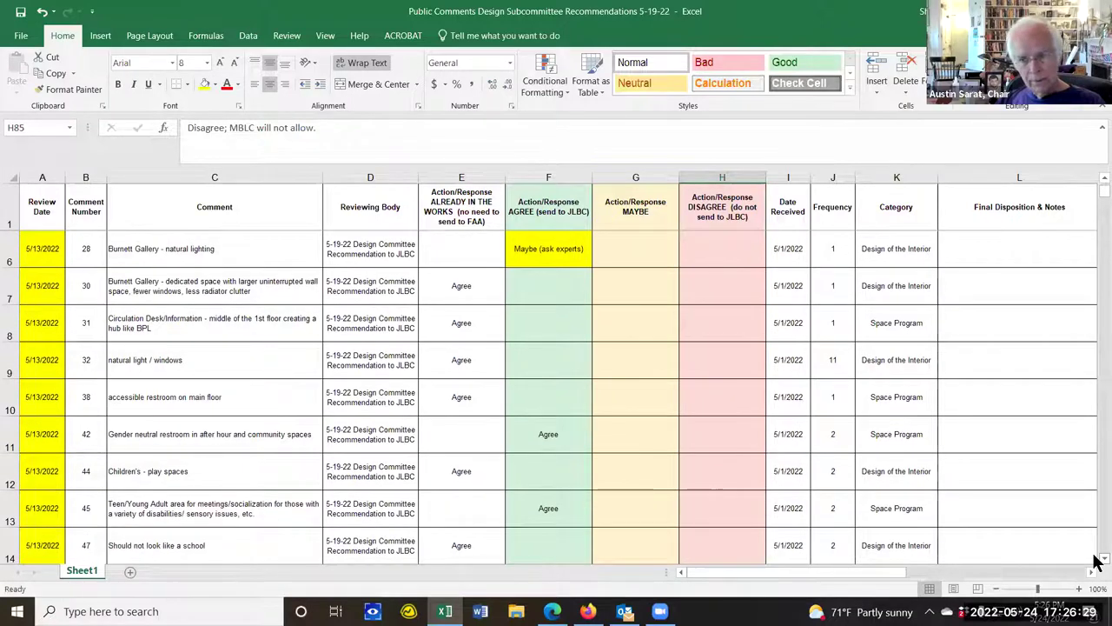
scroll(1097, 561, "down", 2)
scroll(1097, 561, "down", 2)
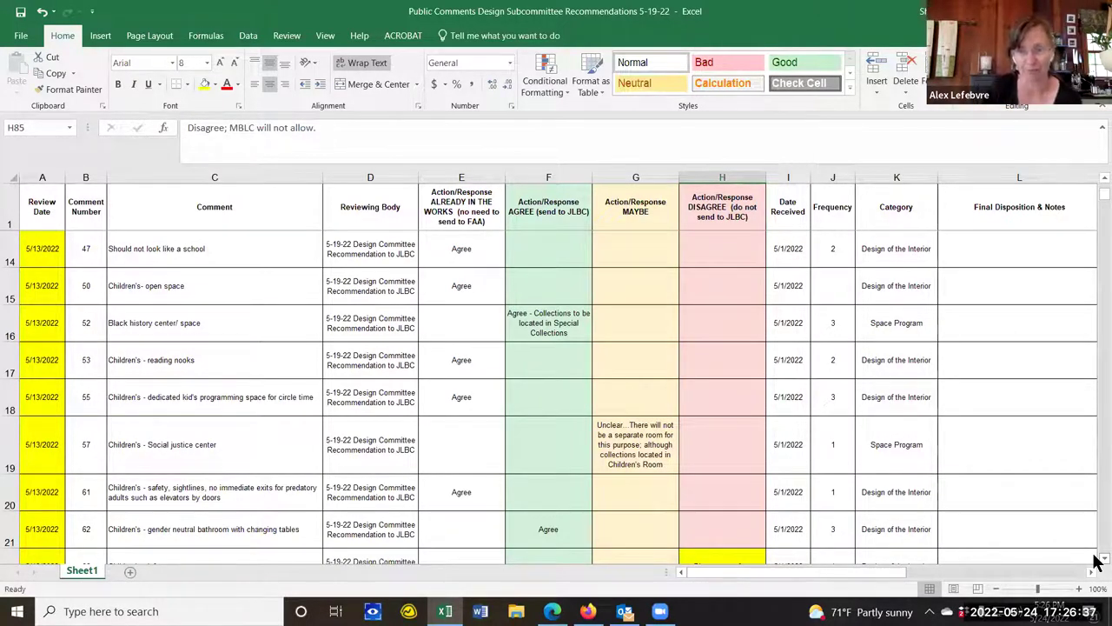
scroll(1096, 560, "down", 2)
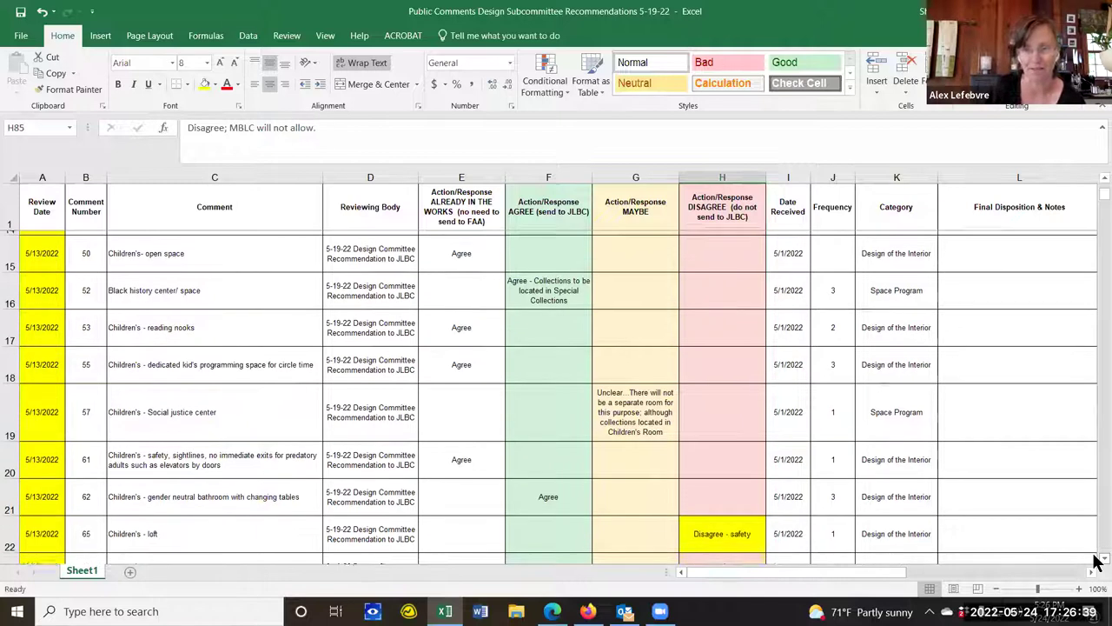
scroll(1097, 561, "down", 4)
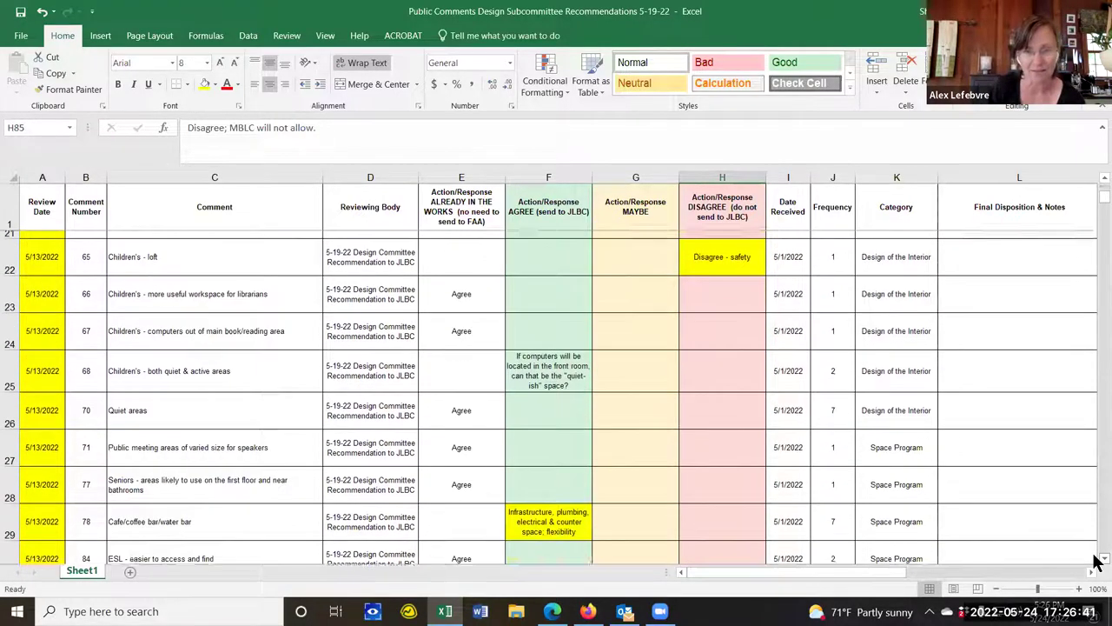
scroll(1096, 561, "down", 1)
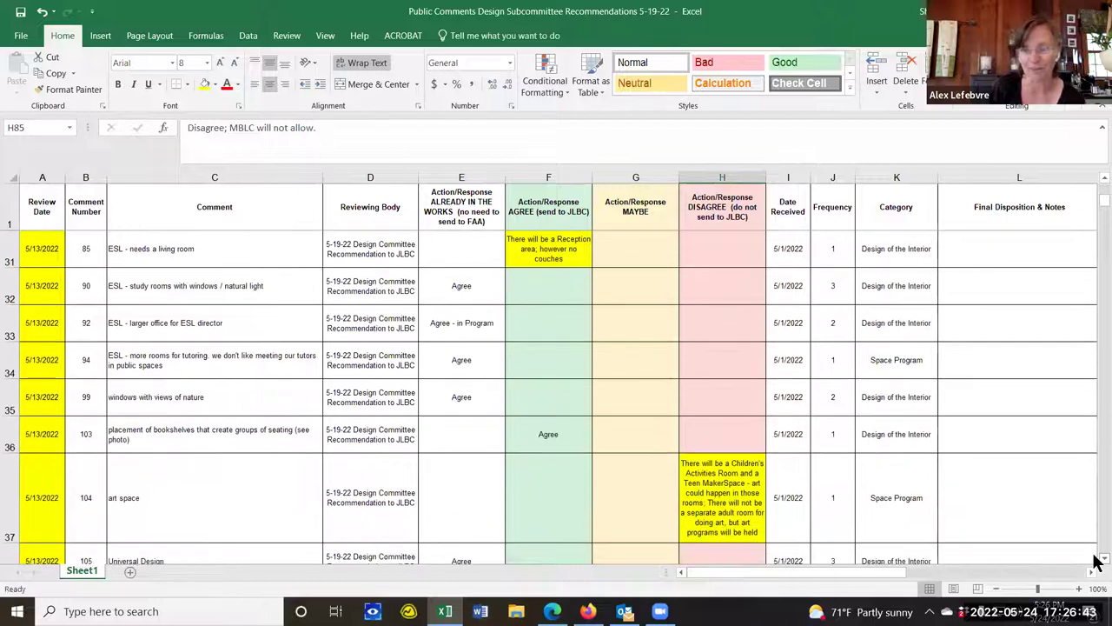
scroll(1097, 561, "down", 3)
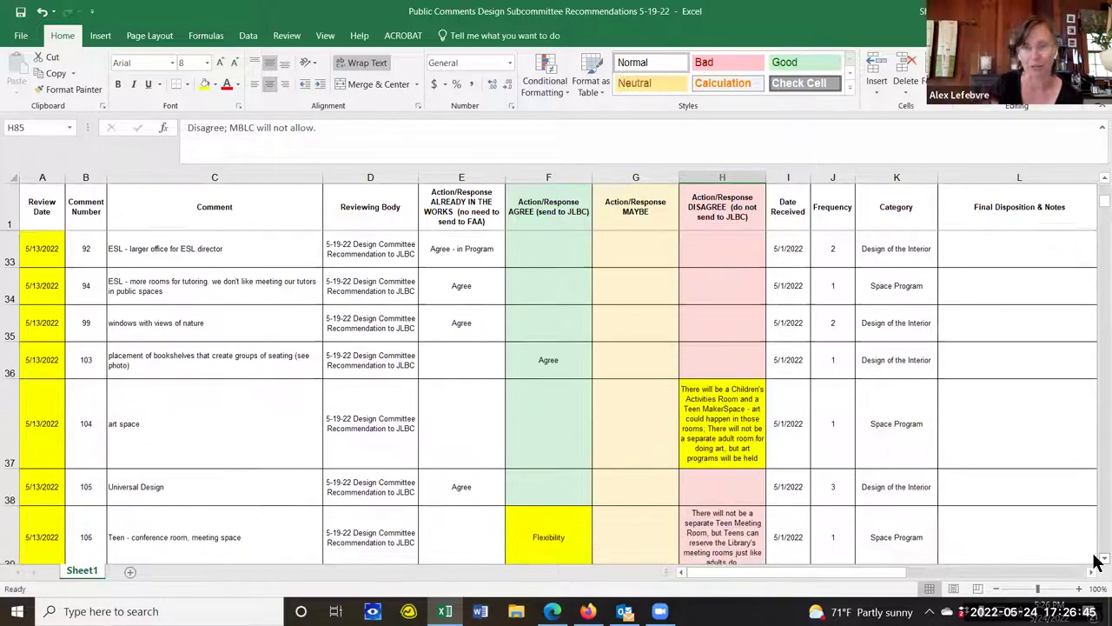
scroll(1097, 561, "down", 3)
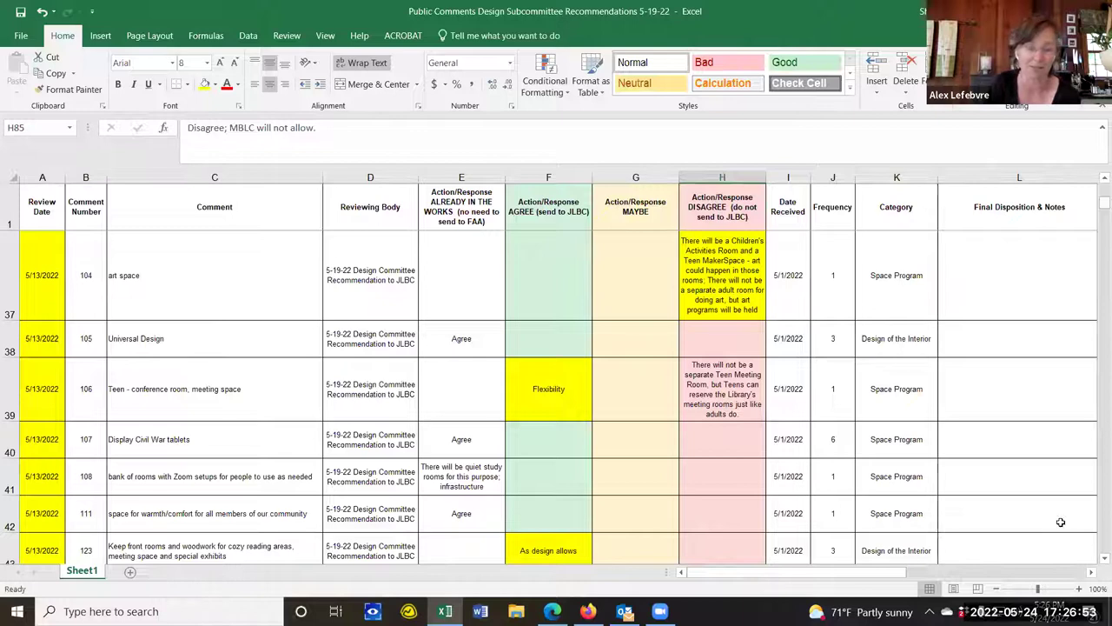
left_click_drag(1099, 208, 1096, 182)
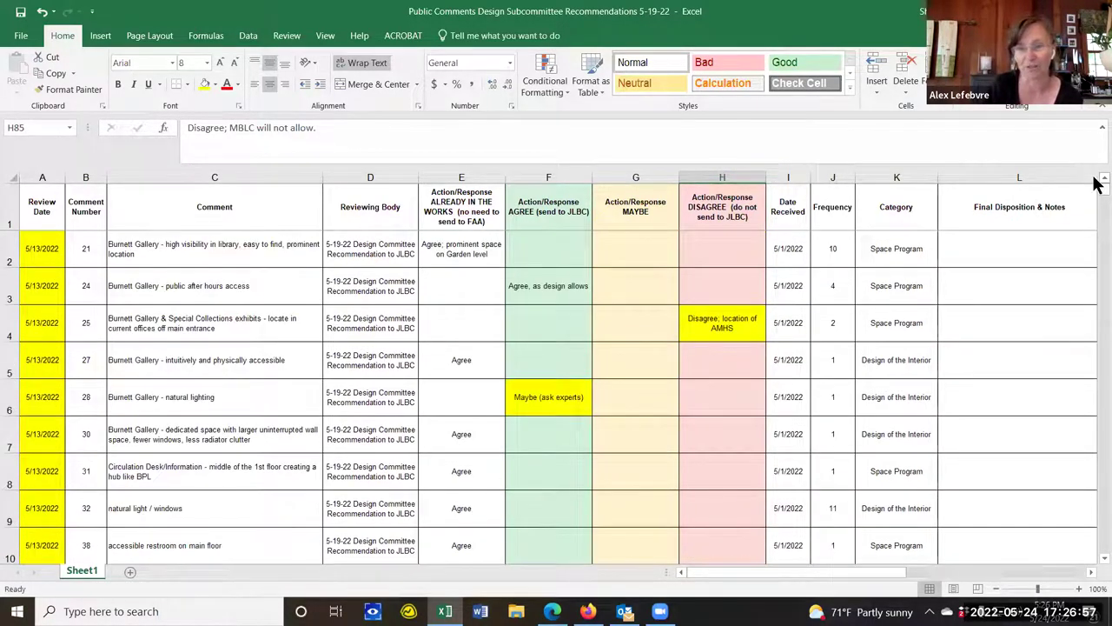
left_click(500, 178)
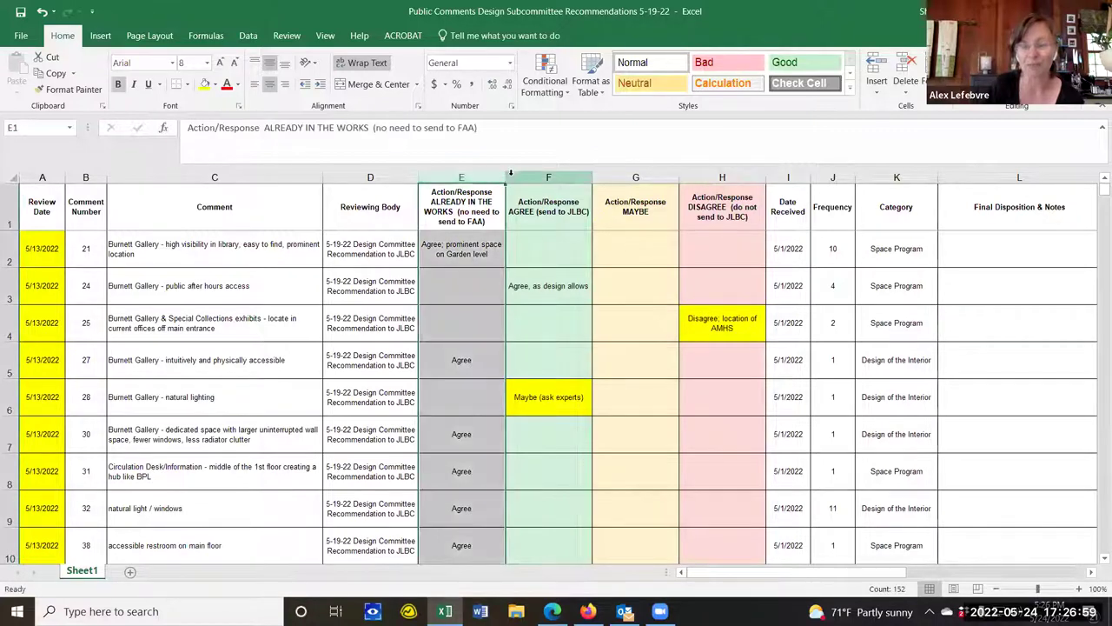
left_click(541, 177)
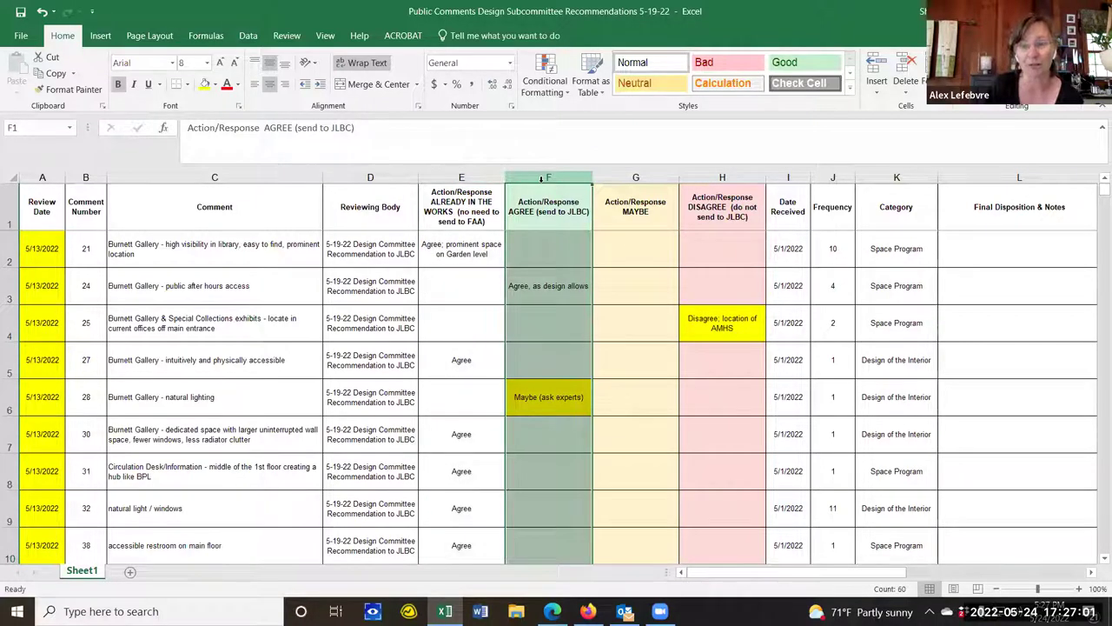
Deselect the AGREE column and save the workbook.
left_click(258, 211)
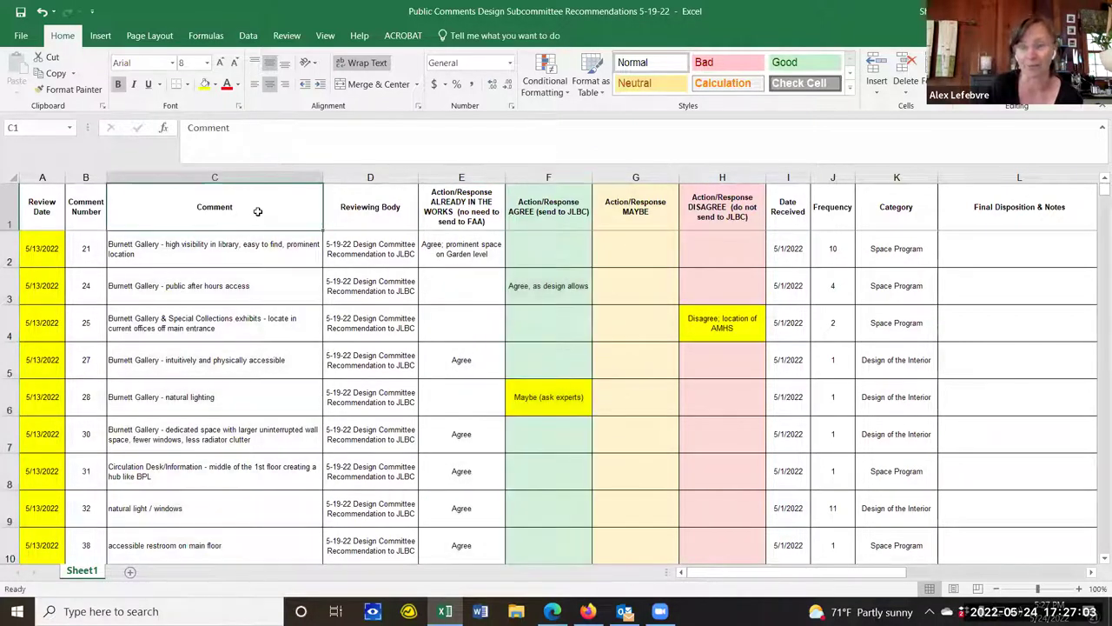
left_click(21, 36)
left_click(33, 137)
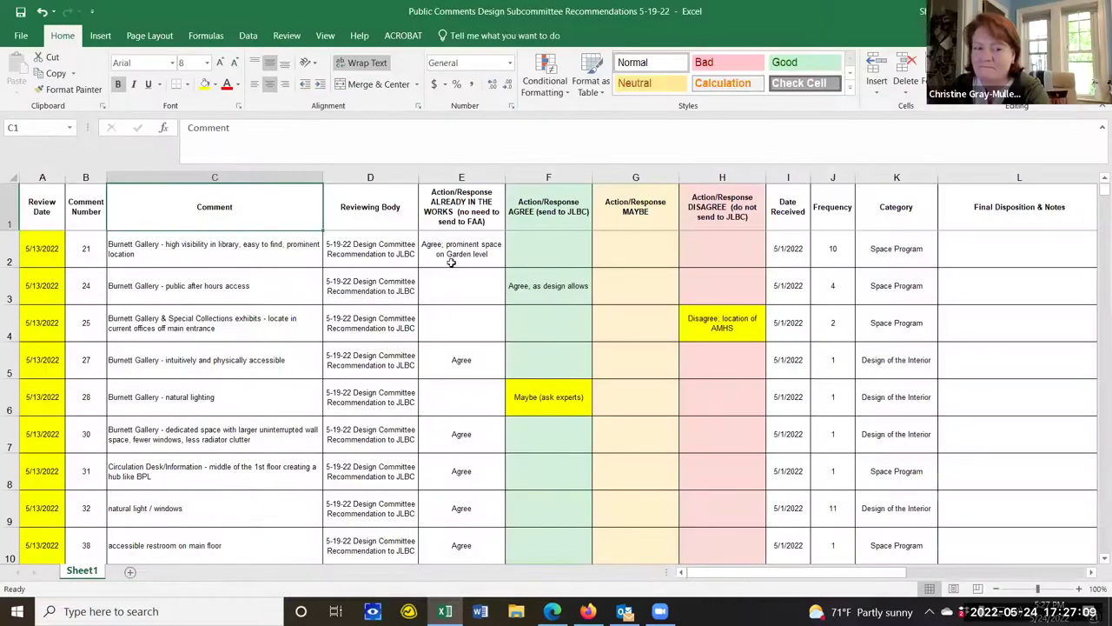